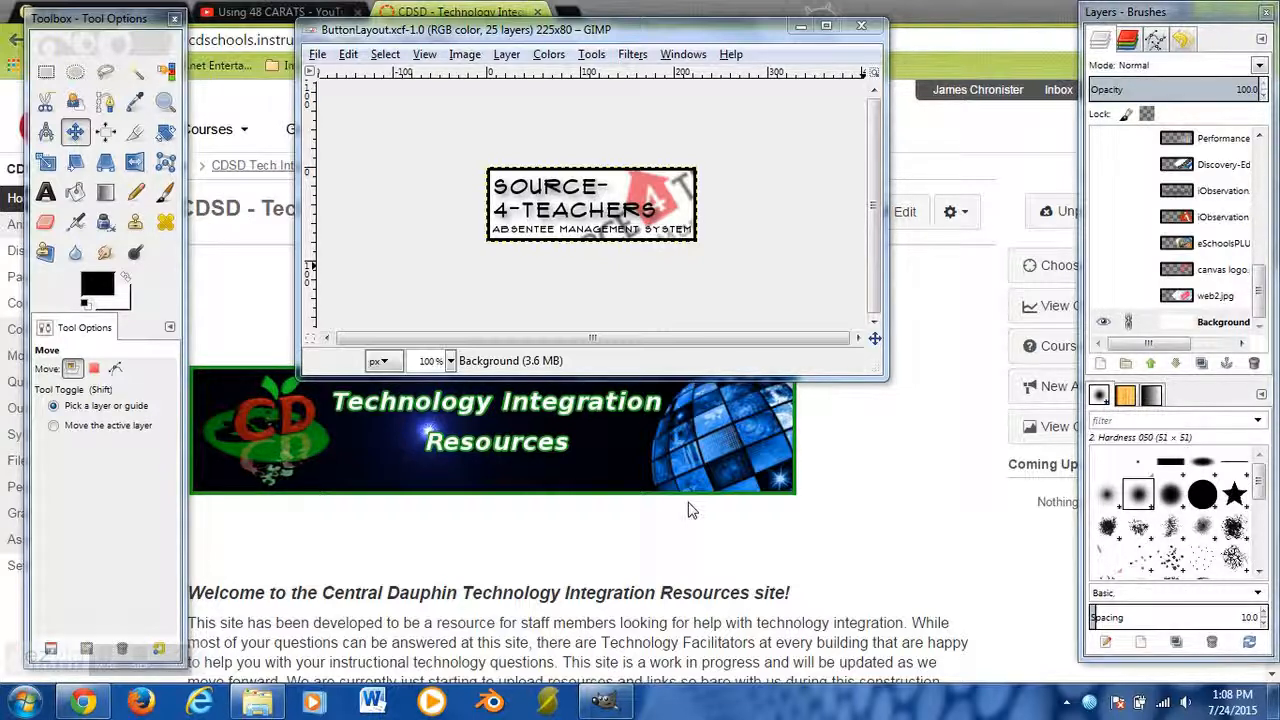
Switch to the browser and examine the banner and resource buttons on the Technology Integration Resources course home page
{"action": "left_click", "coordinate": [866, 462]}
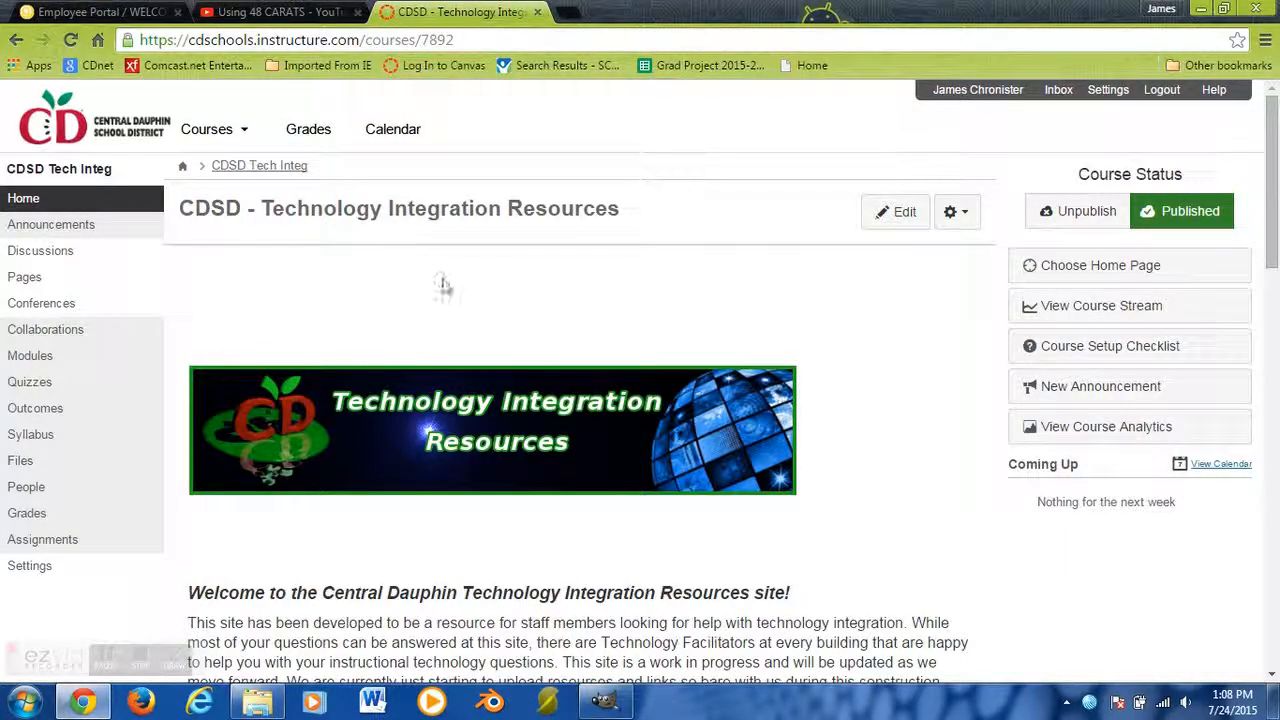
{"action": "scroll", "coordinate": [443, 283], "scroll_direction": "down", "scroll_amount": 1}
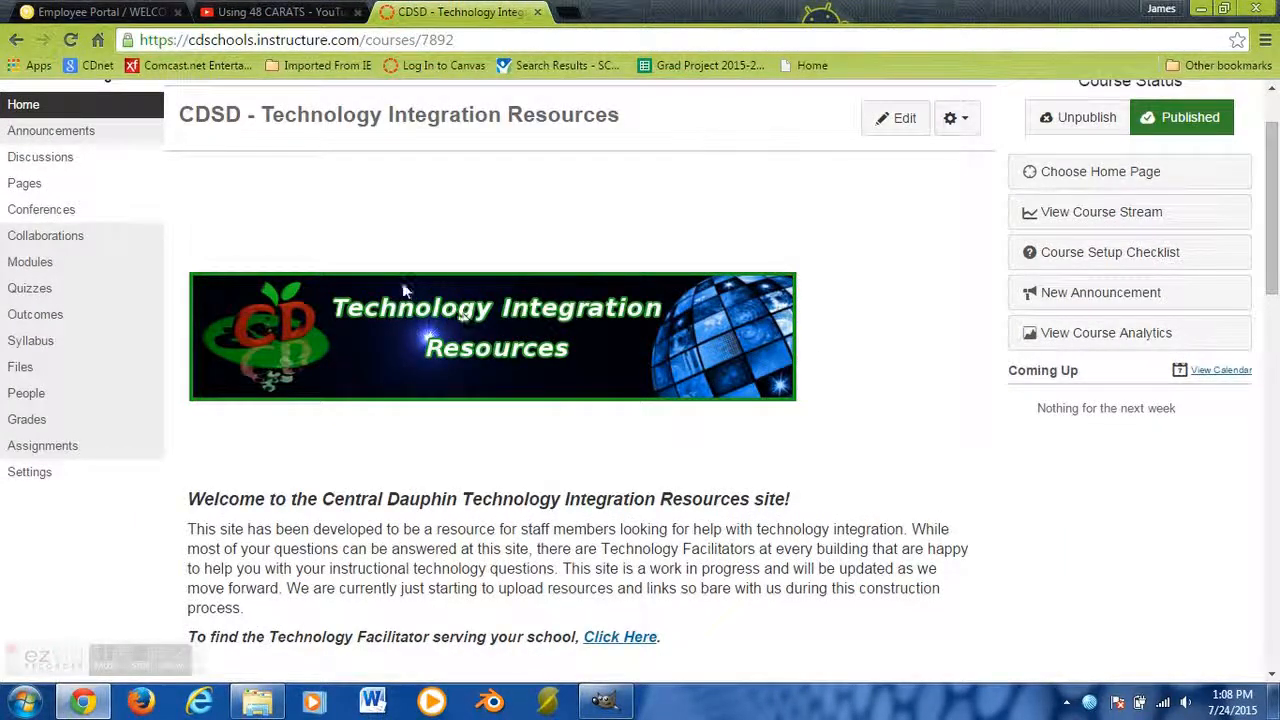
{"action": "scroll", "coordinate": [476, 350], "scroll_direction": "down", "scroll_amount": 6}
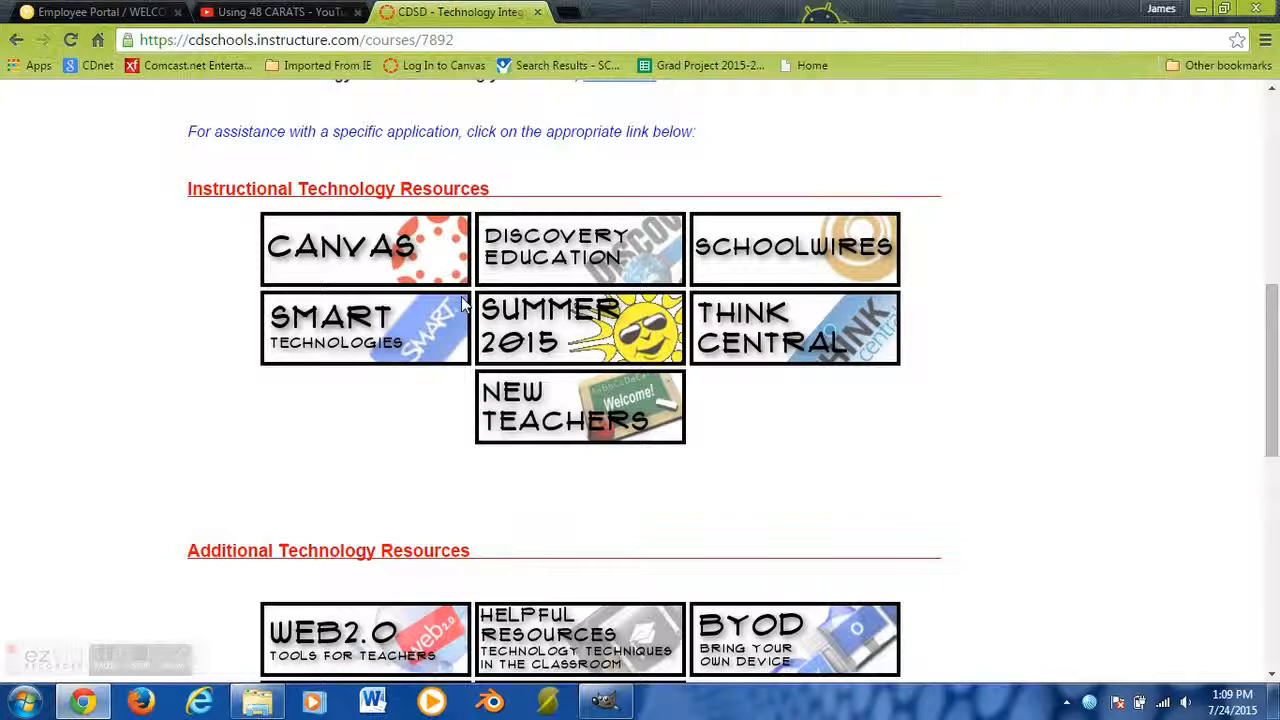
{"action": "scroll", "coordinate": [690, 358], "scroll_direction": "up", "scroll_amount": 3}
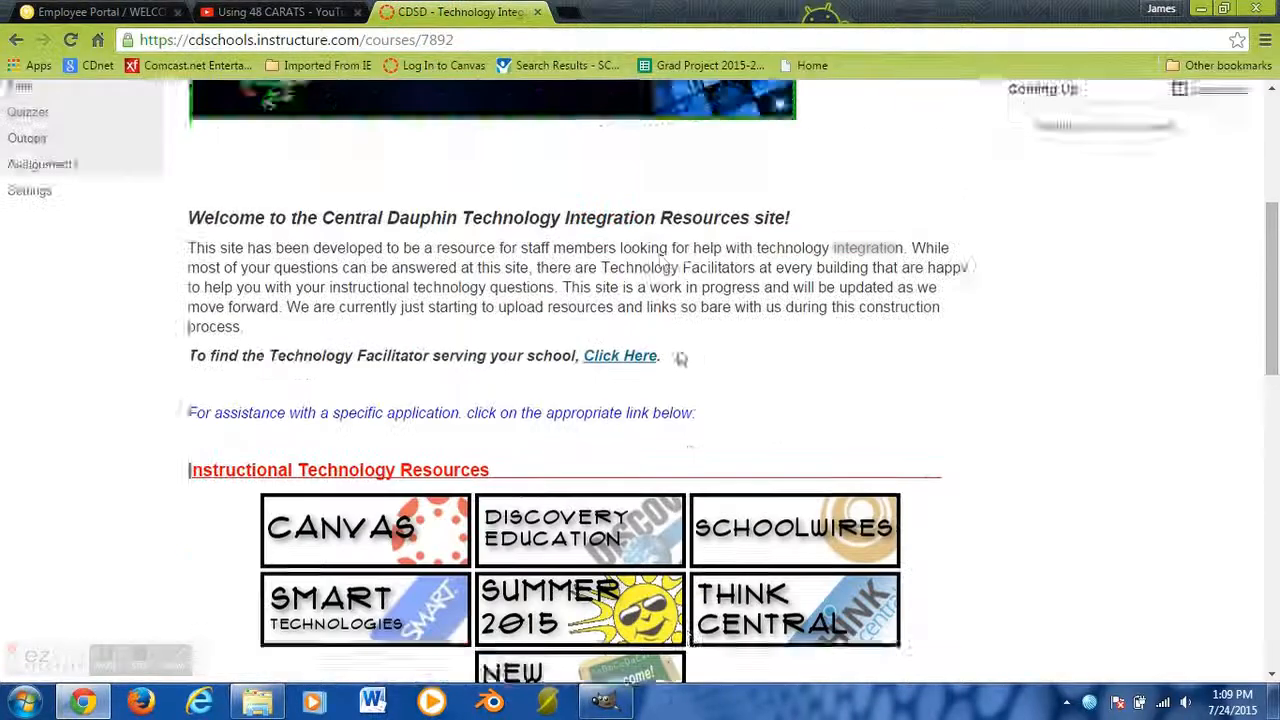
{"action": "scroll", "coordinate": [675, 355], "scroll_direction": "up", "scroll_amount": 3}
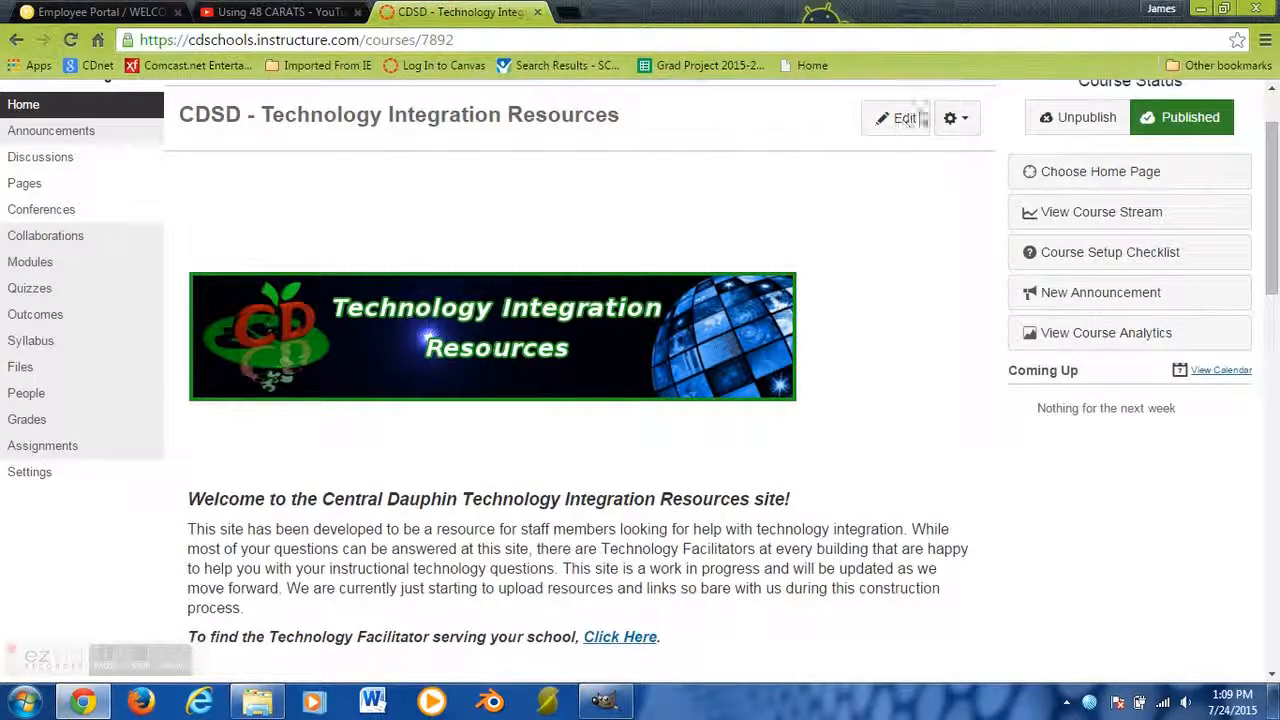
Open the course home page for editing, examine the linked Canvas button in its table, and leave without saving
{"action": "left_click", "coordinate": [904, 124]}
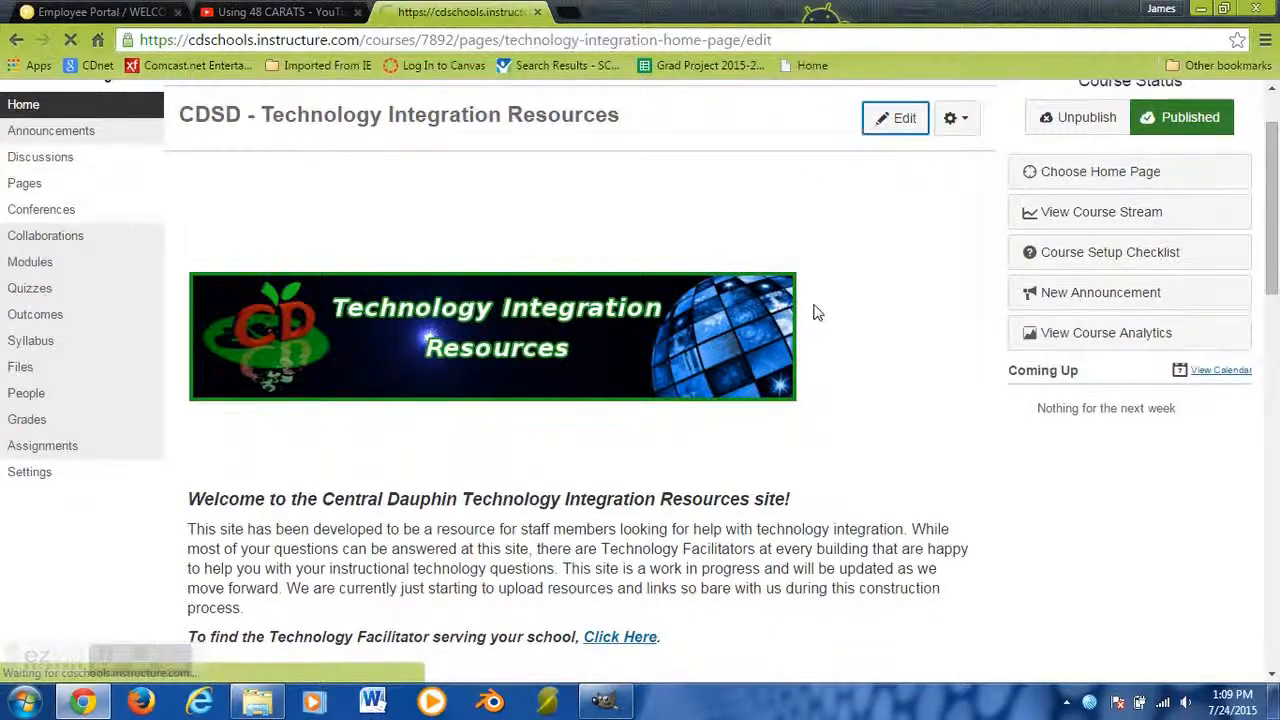
{"action": "scroll", "coordinate": [700, 330], "scroll_direction": "down", "scroll_amount": 5}
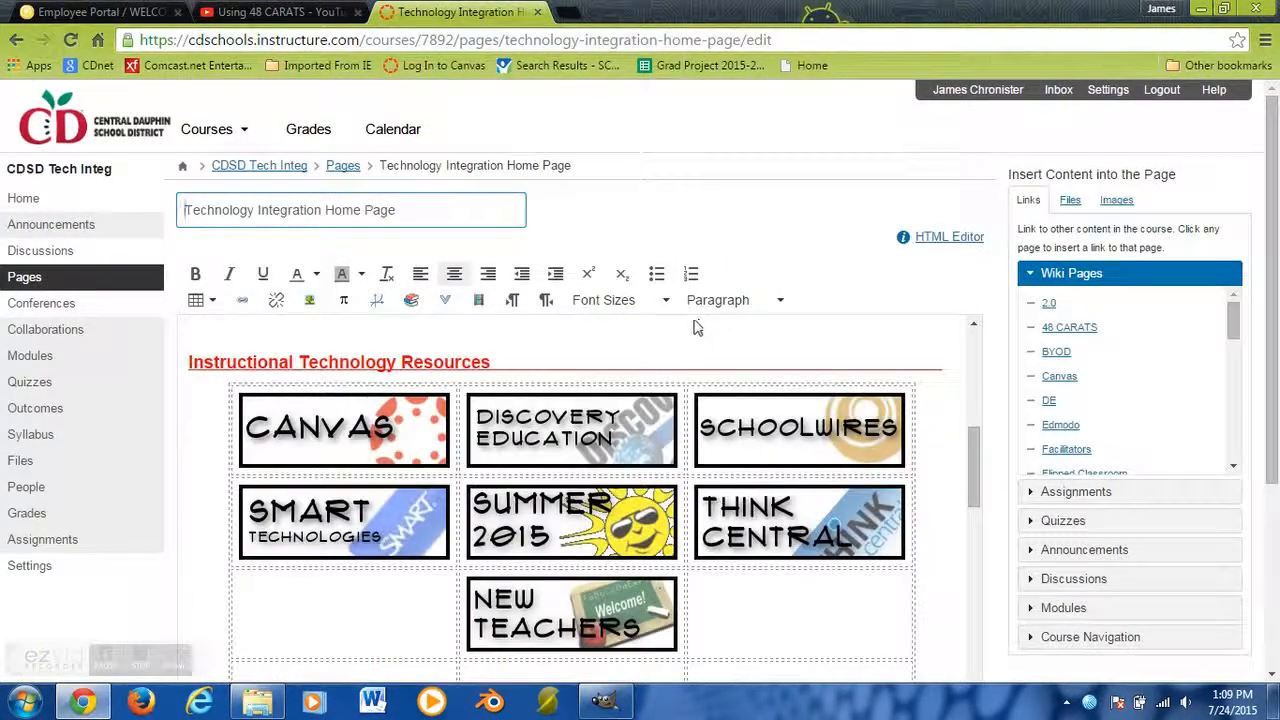
{"action": "scroll", "coordinate": [937, 429], "scroll_direction": "down", "scroll_amount": 1}
{"action": "scroll", "coordinate": [937, 429], "scroll_direction": "up", "scroll_amount": 2}
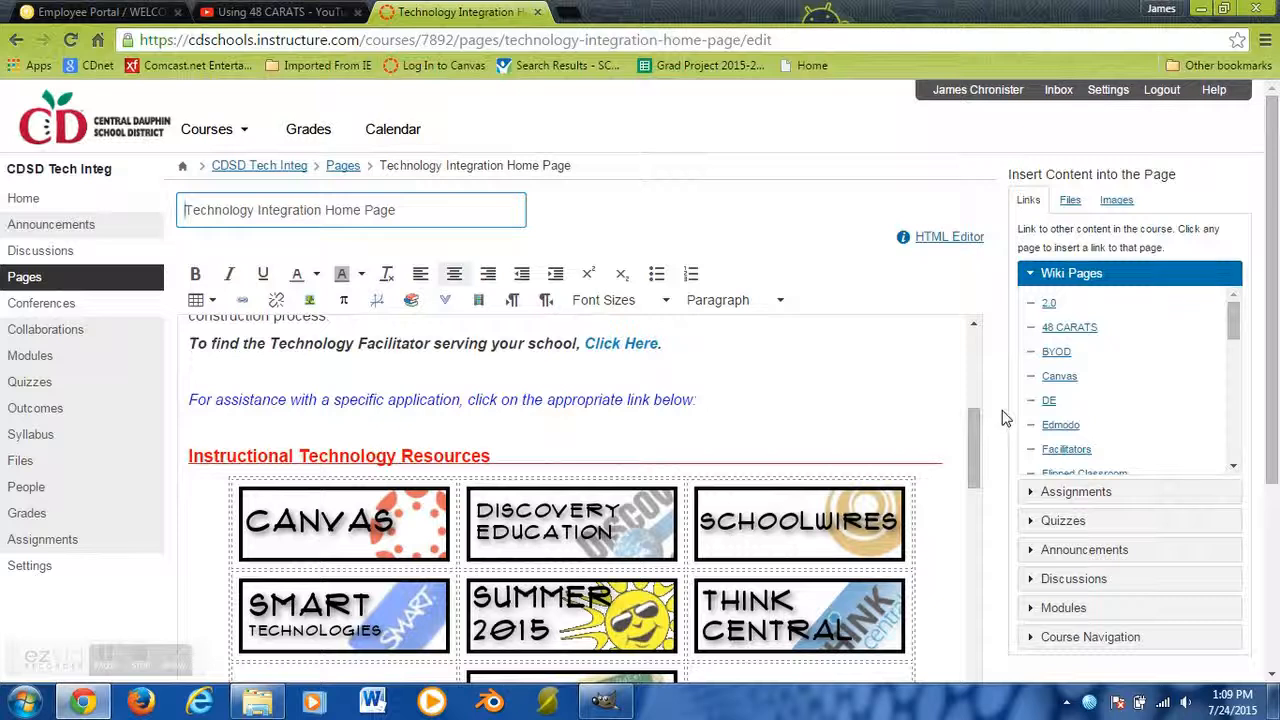
{"action": "scroll", "coordinate": [1005, 418], "scroll_direction": "down", "scroll_amount": 2}
{"action": "scroll", "coordinate": [862, 385], "scroll_direction": "down", "scroll_amount": 1}
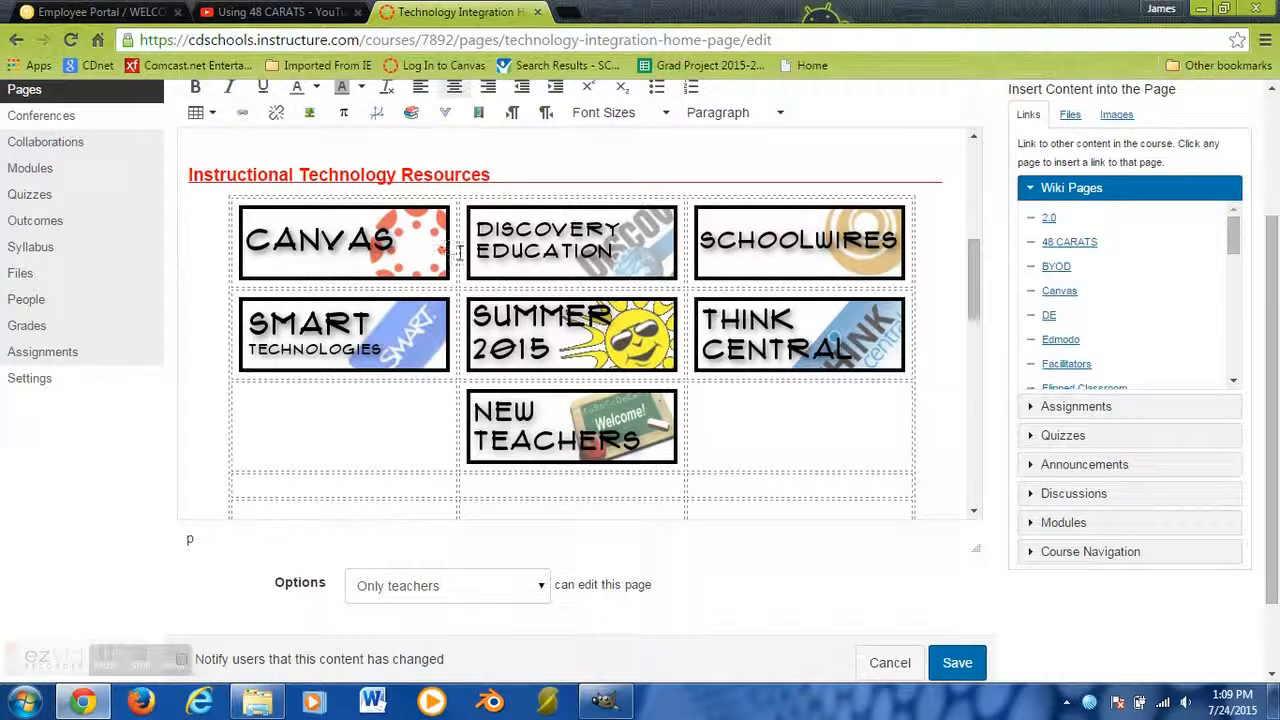
{"action": "left_click", "coordinate": [416, 252]}
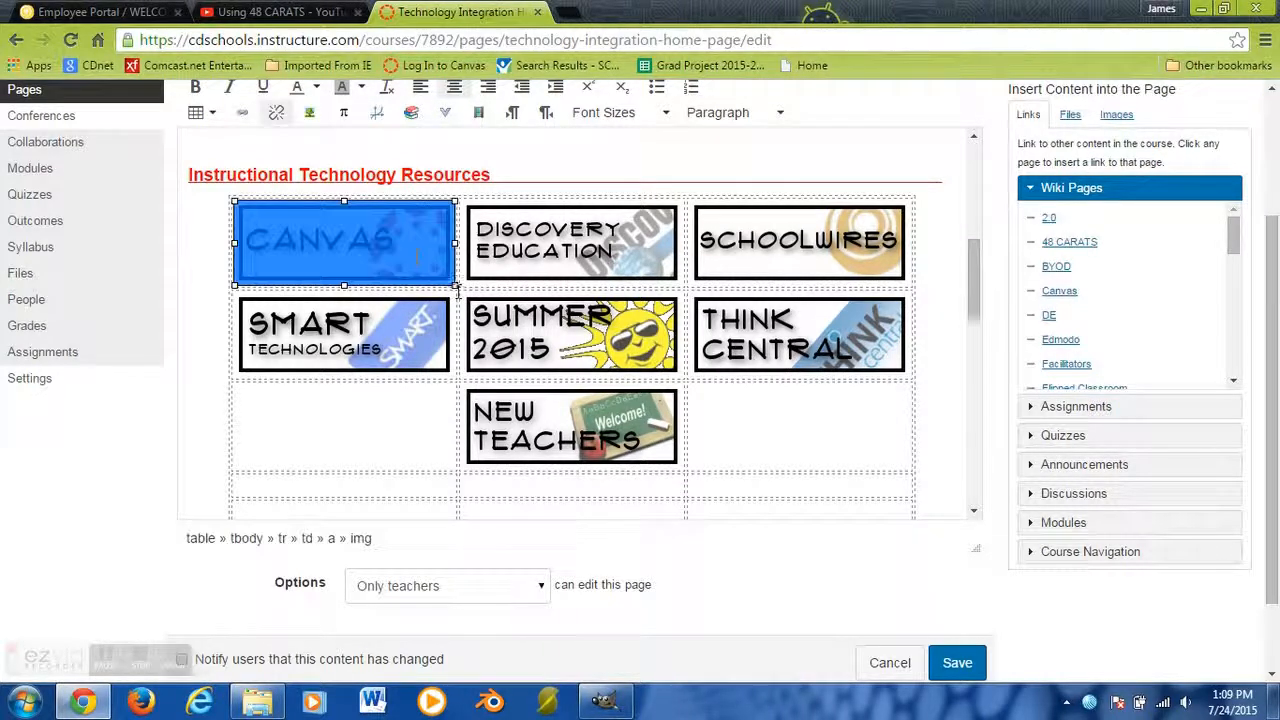
{"action": "left_click", "coordinate": [660, 177]}
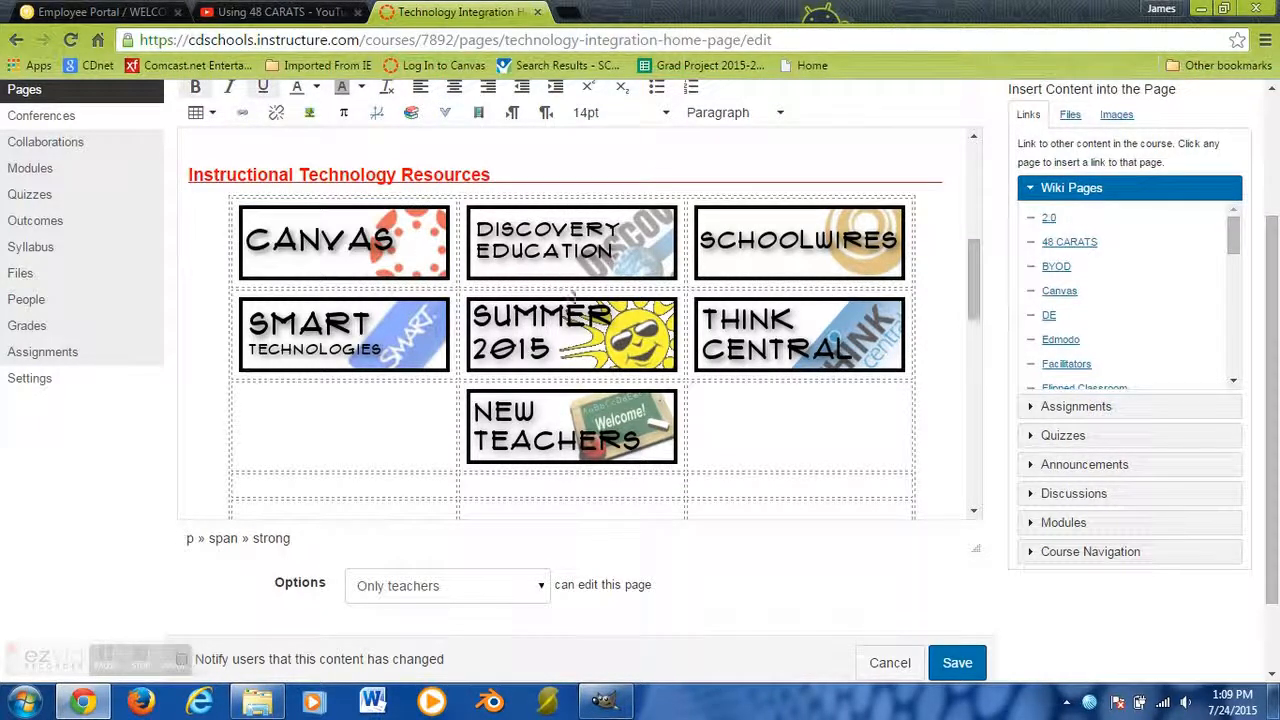
{"action": "left_click", "coordinate": [392, 250]}
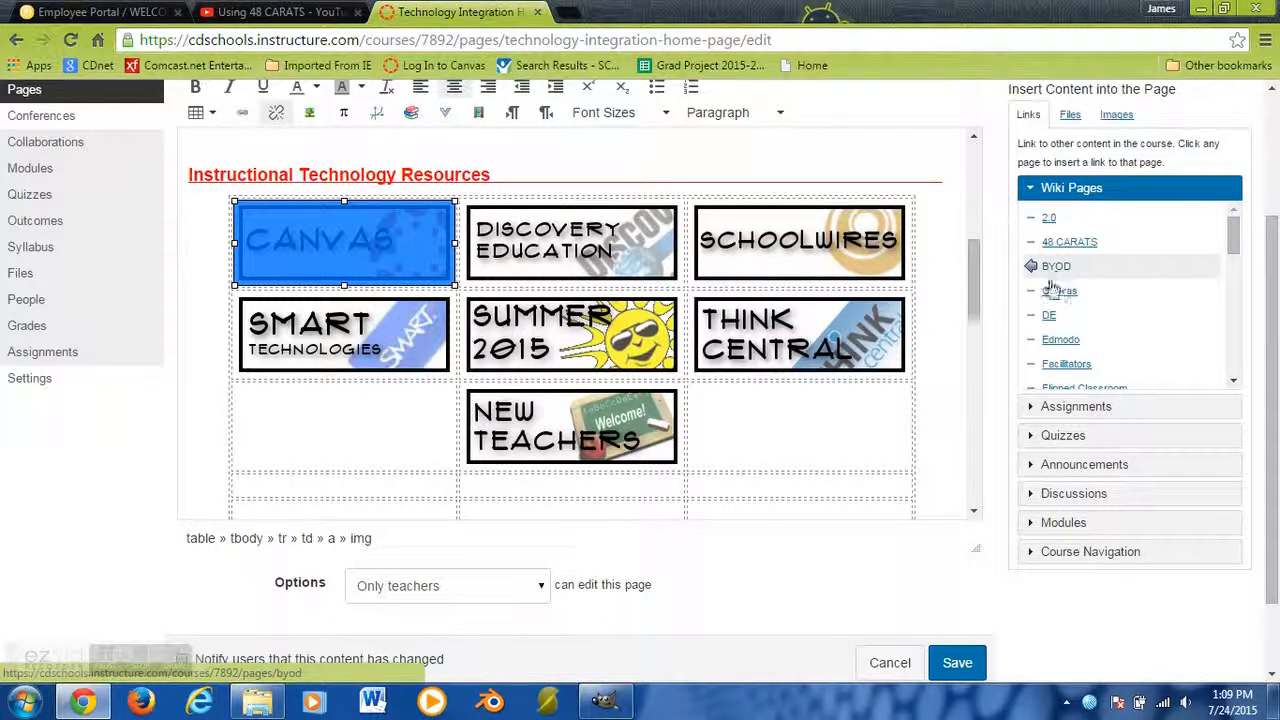
{"action": "left_click", "coordinate": [891, 664]}
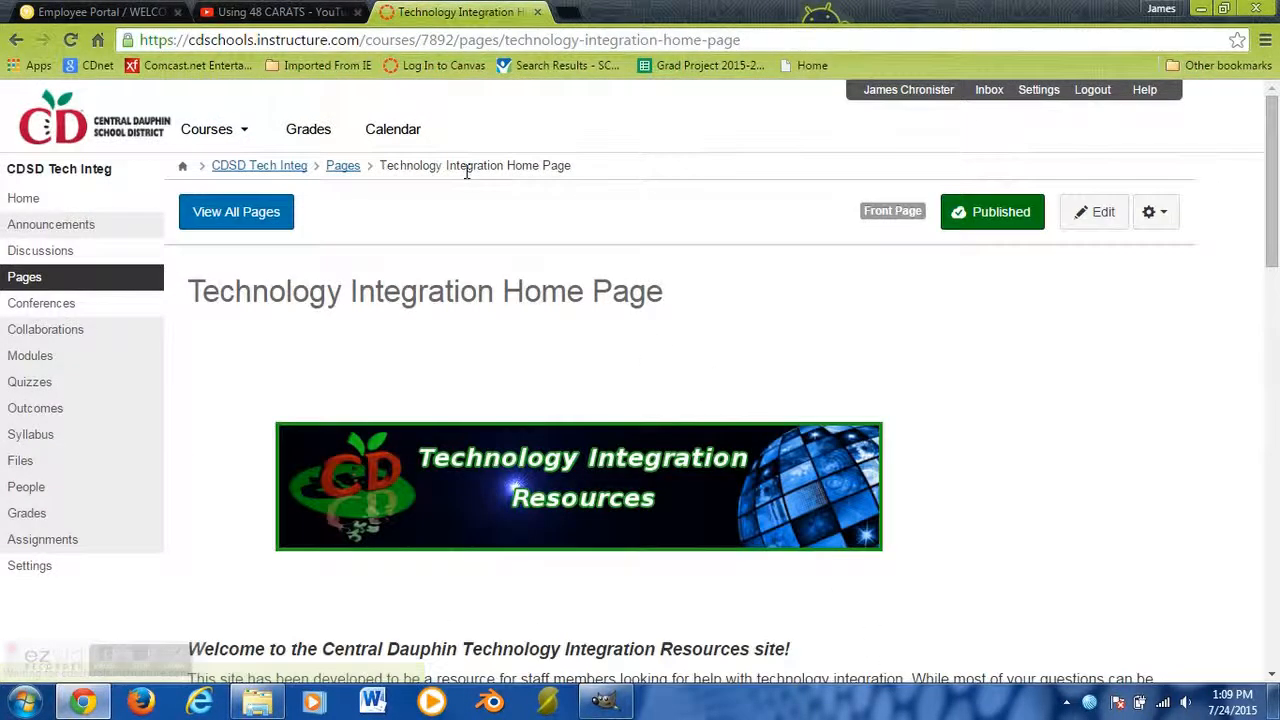
Switch to GIMP and reposition the ButtonLayout image window, the toolbox and the layers dock separately
{"action": "mouse_move", "coordinate": [605, 708]}
{"action": "left_click", "coordinate": [610, 600]}
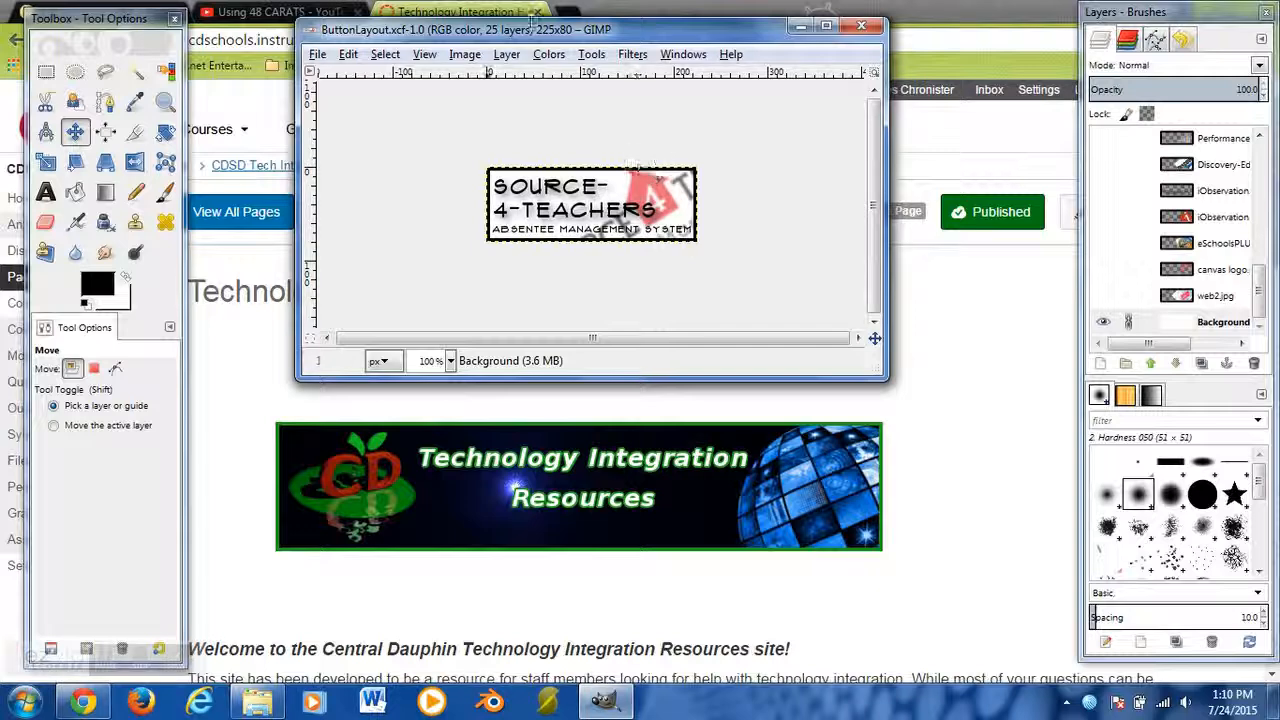
{"action": "left_click_drag", "start_coordinate": [548, 31], "coordinate": [546, 59]}
{"action": "left_click_drag", "start_coordinate": [137, 18], "coordinate": [162, 31]}
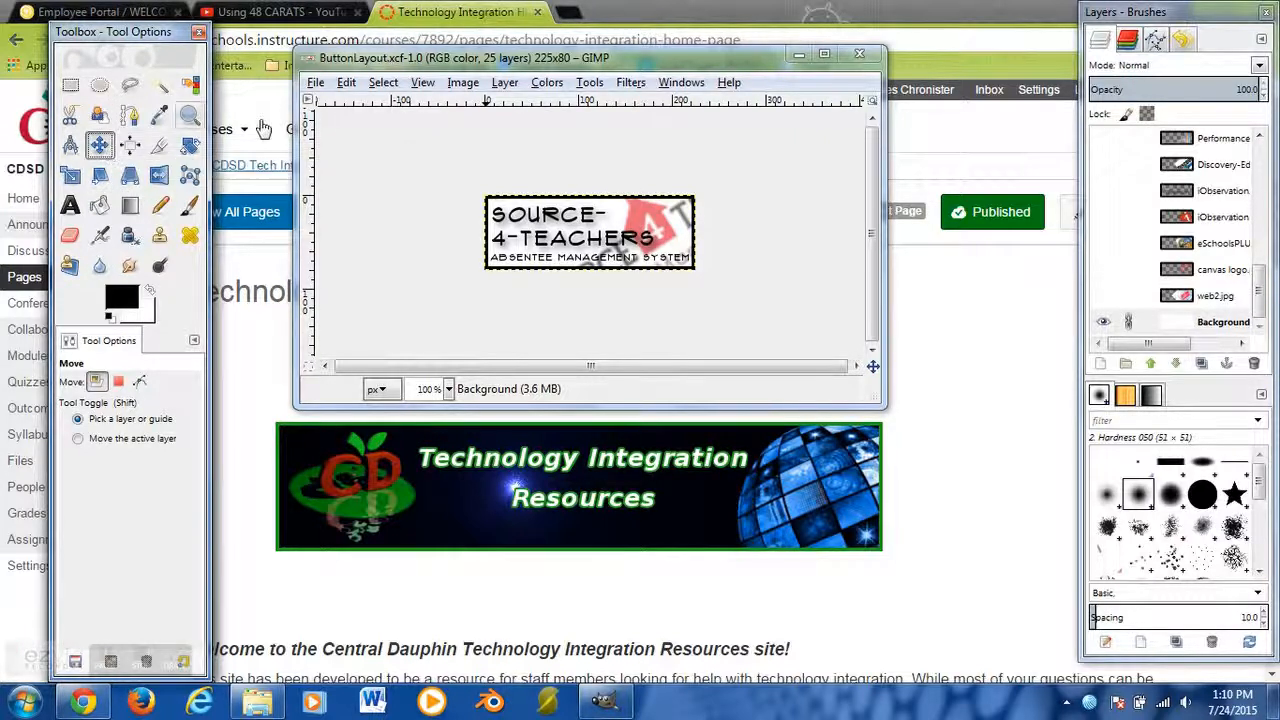
{"action": "left_click_drag", "start_coordinate": [1180, 12], "coordinate": [1127, 21]}
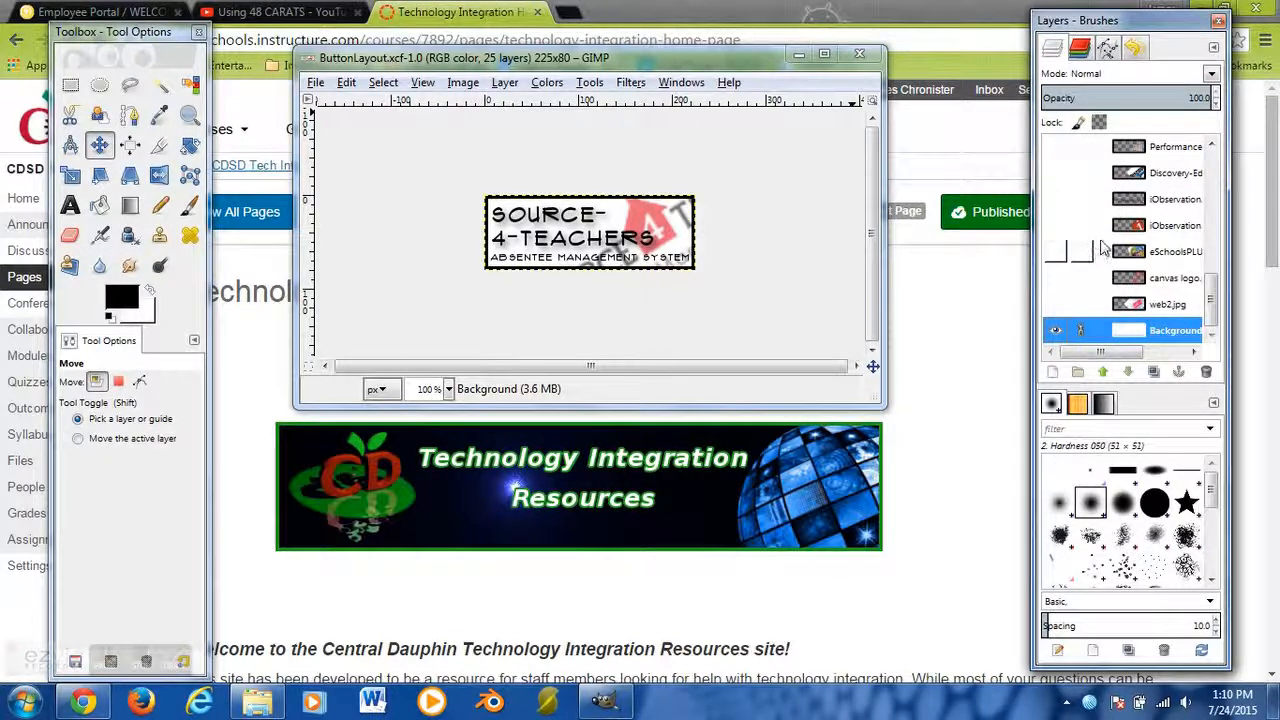
{"action": "left_click_drag", "start_coordinate": [551, 65], "coordinate": [542, 60]}
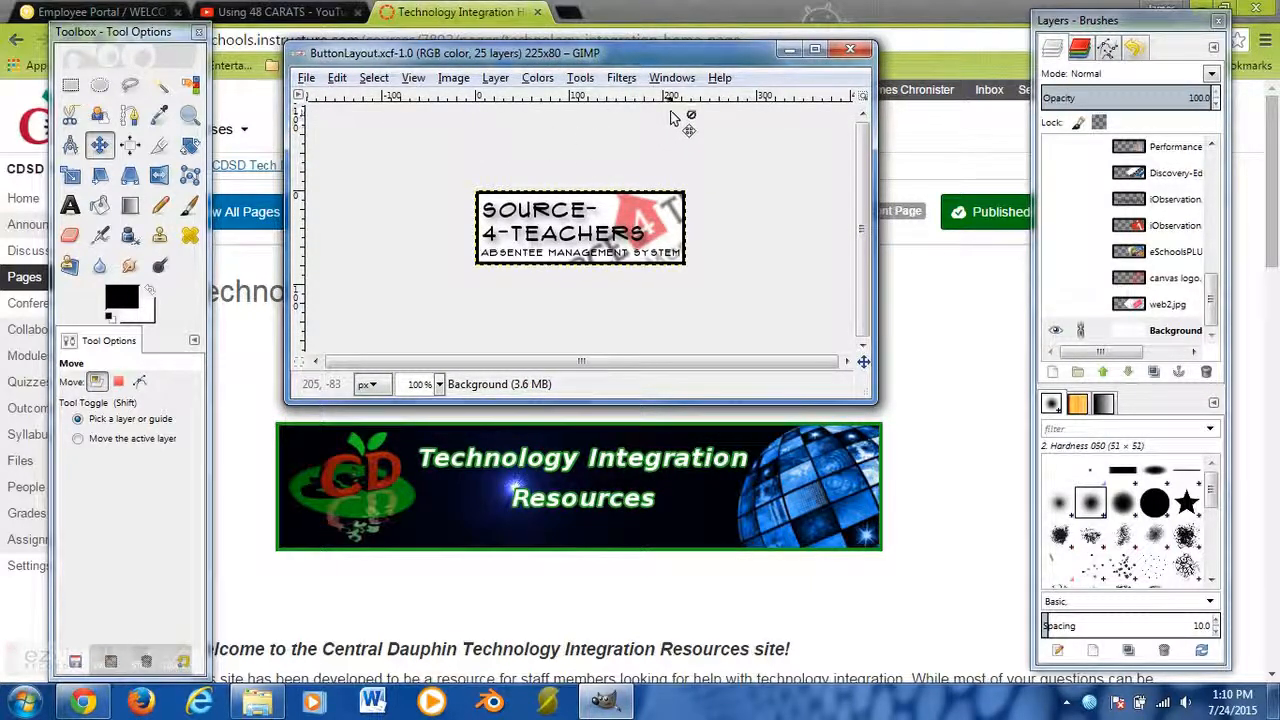
Turn on Single-Window Mode so the toolbox, image and layers dock share one window
{"action": "left_click", "coordinate": [665, 80]}
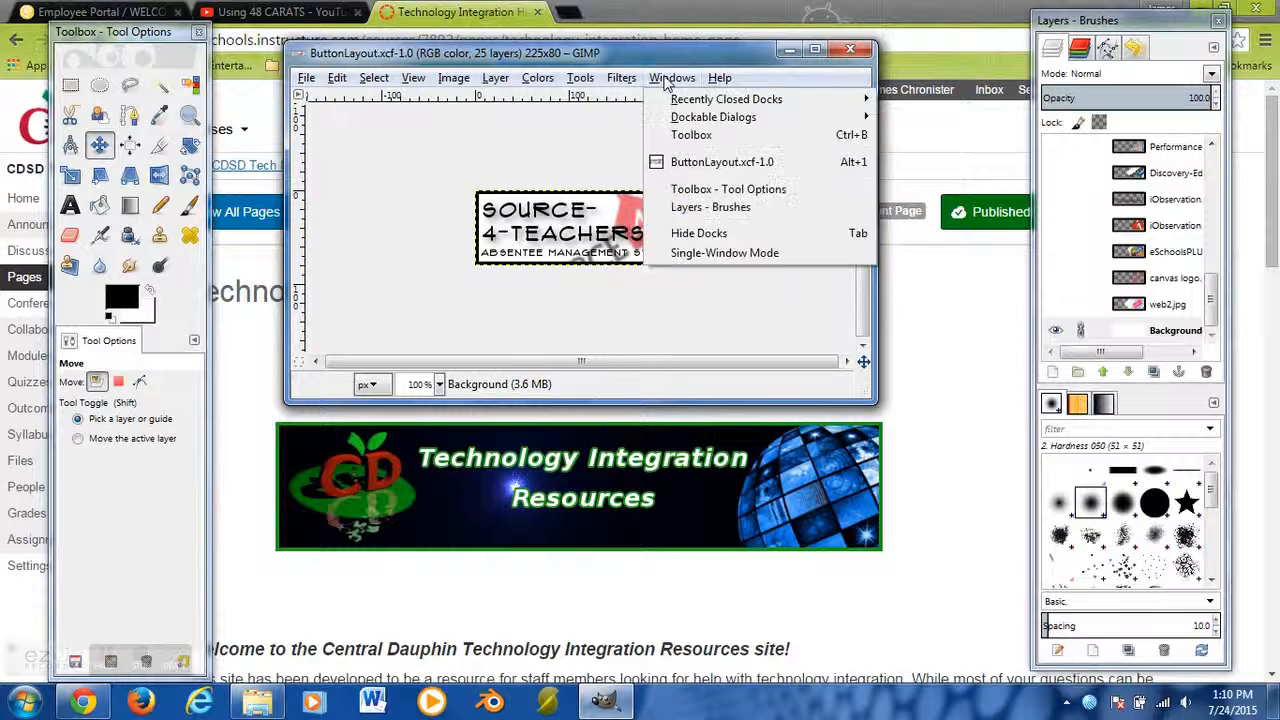
{"action": "left_click", "coordinate": [712, 256]}
{"action": "left_click_drag", "start_coordinate": [733, 64], "coordinate": [520, 30]}
{"action": "left_click", "coordinate": [1251, 19]}
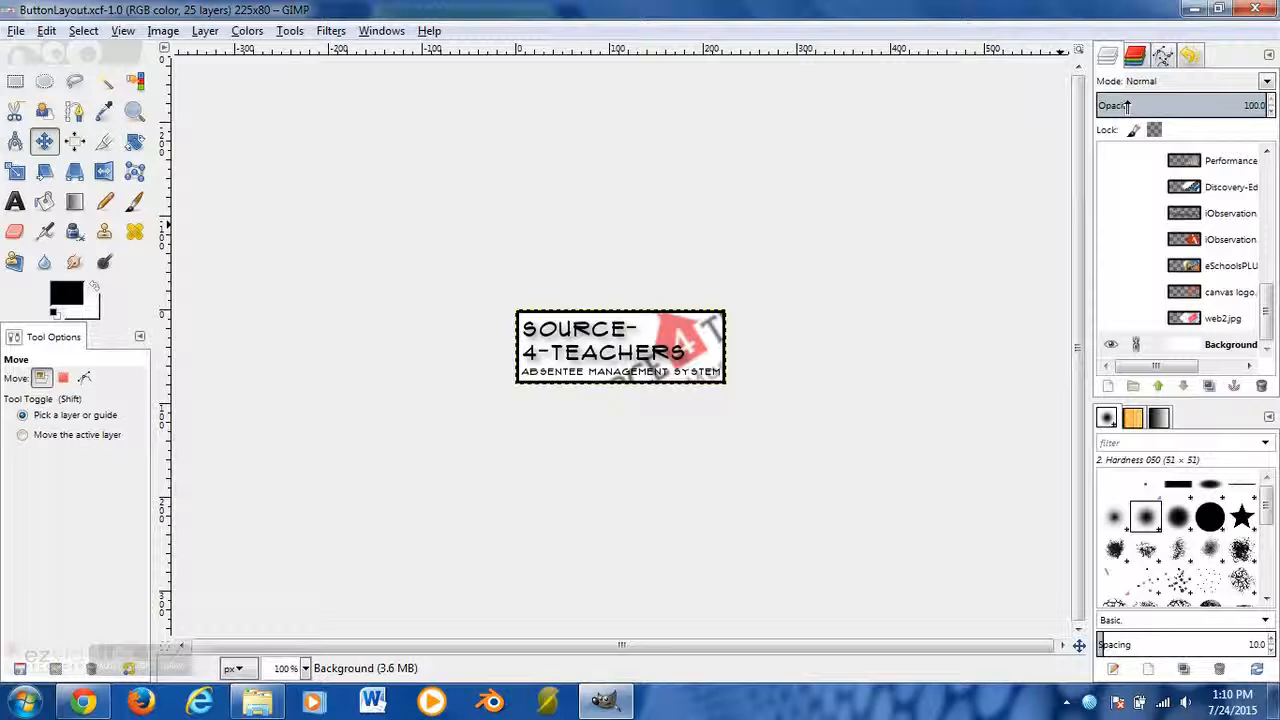
{"action": "left_click", "coordinate": [382, 32]}
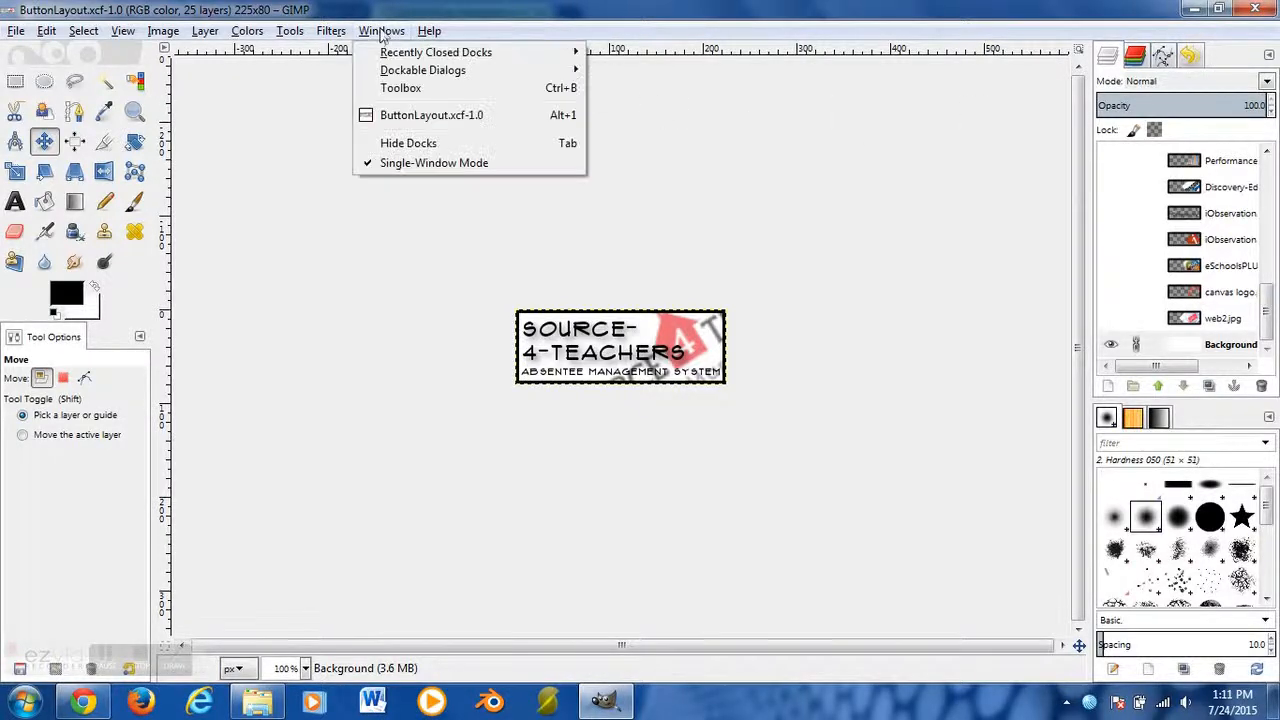
{"action": "mouse_move", "coordinate": [422, 58]}
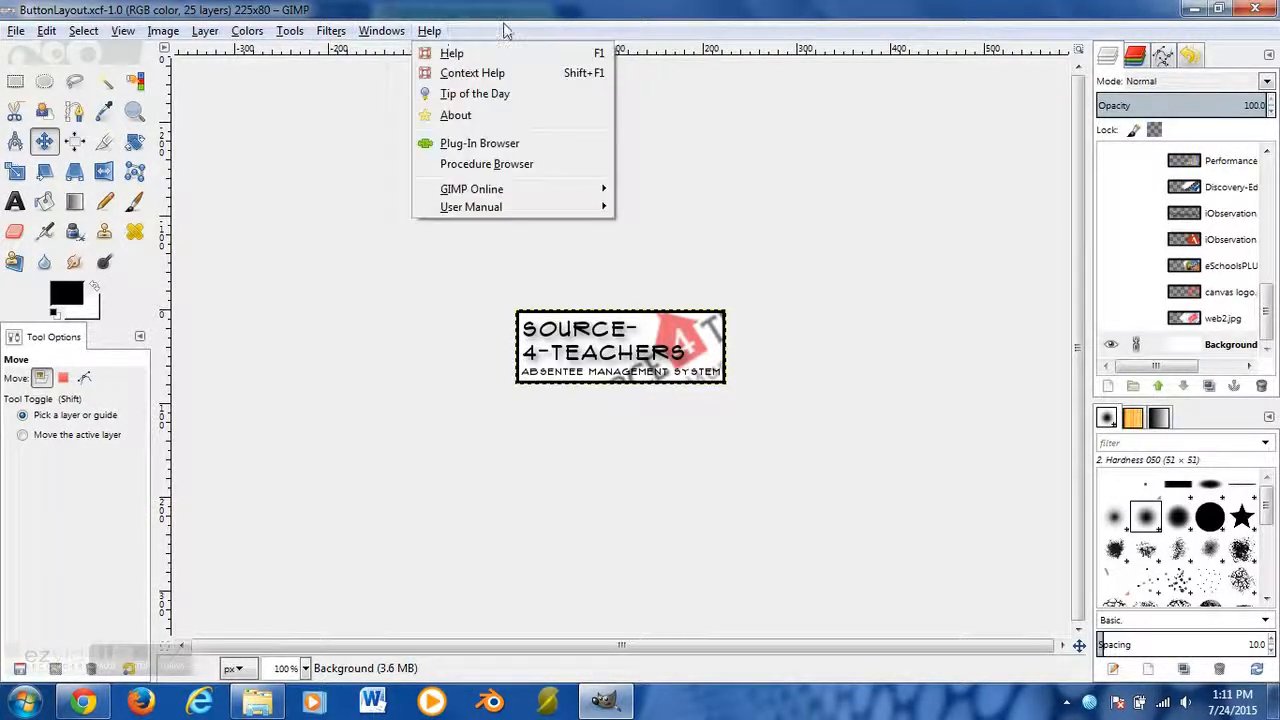
{"action": "left_click", "coordinate": [414, 74]}
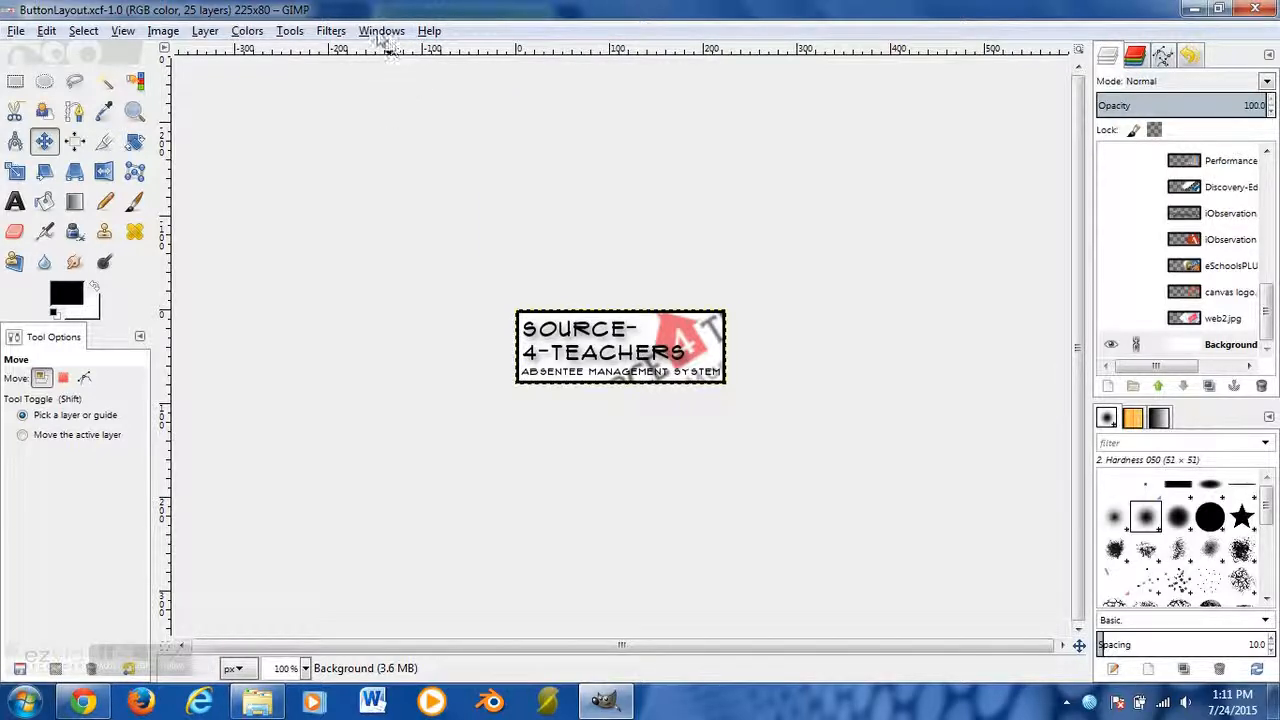
Examine the Window Management preferences for saving and resetting window positions, and close them without changes
{"action": "left_click", "coordinate": [48, 34]}
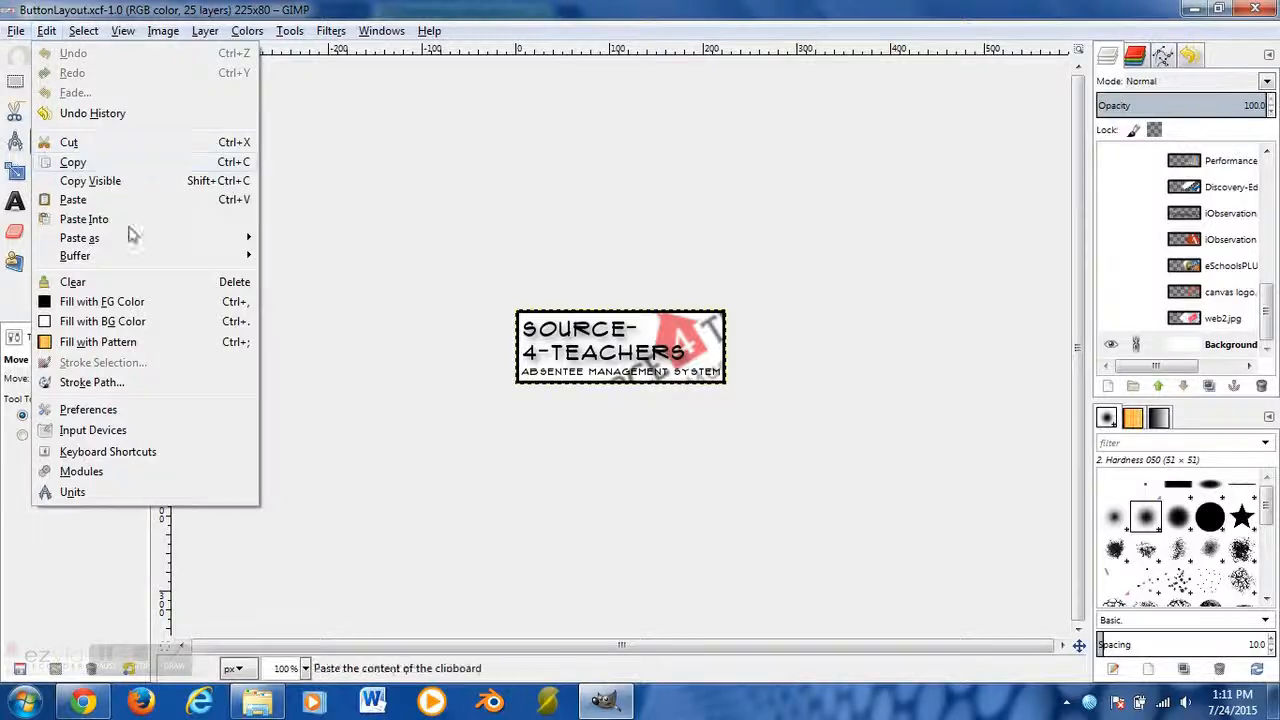
{"action": "left_click", "coordinate": [96, 413]}
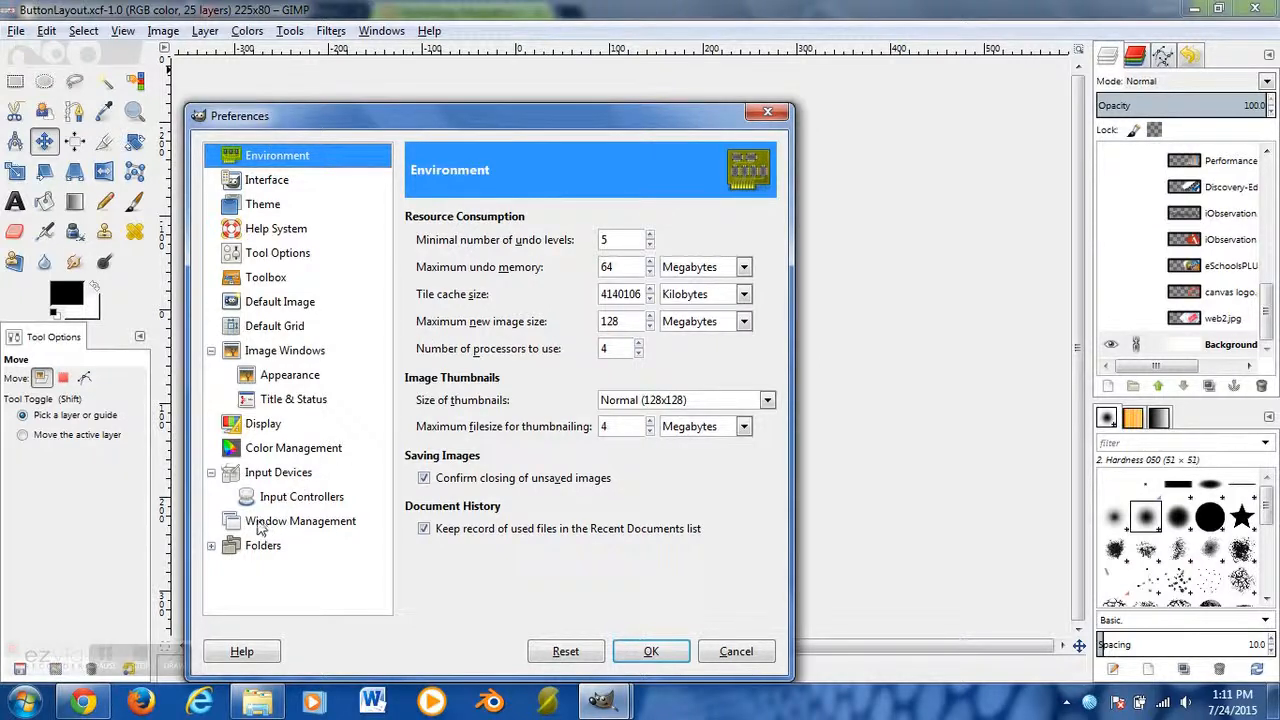
{"action": "left_click", "coordinate": [280, 520]}
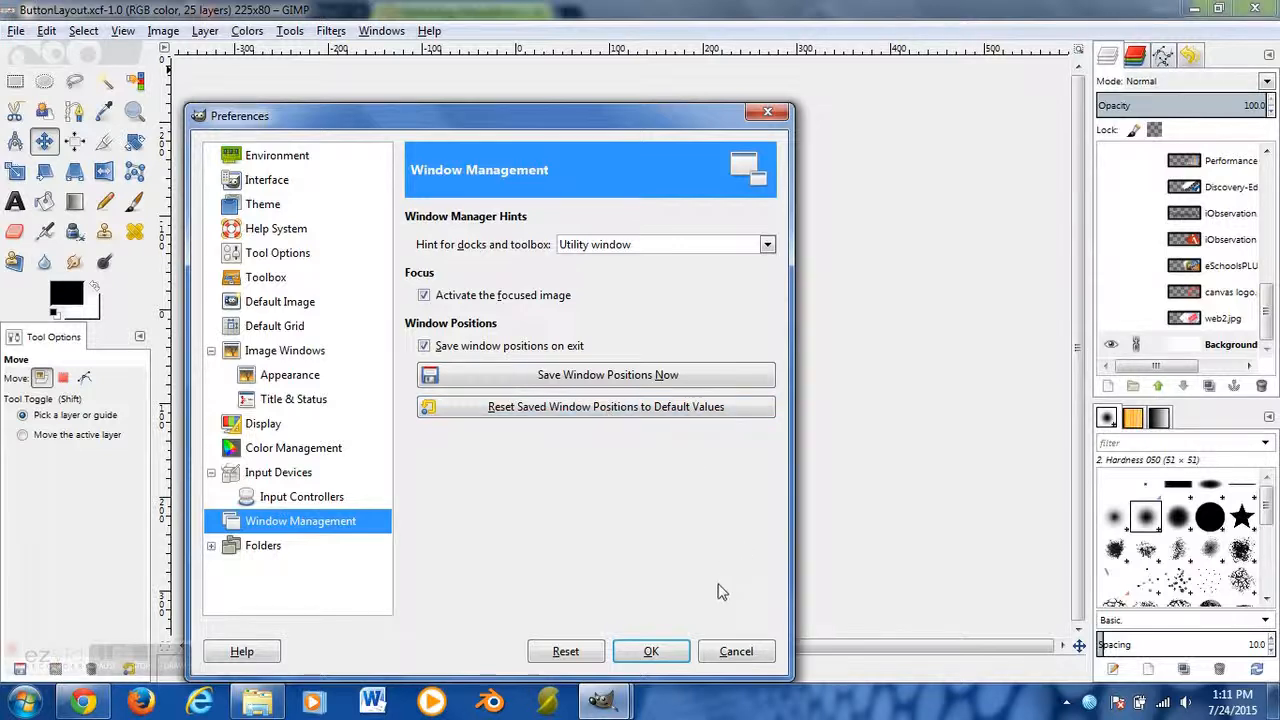
{"action": "left_click", "coordinate": [737, 652]}
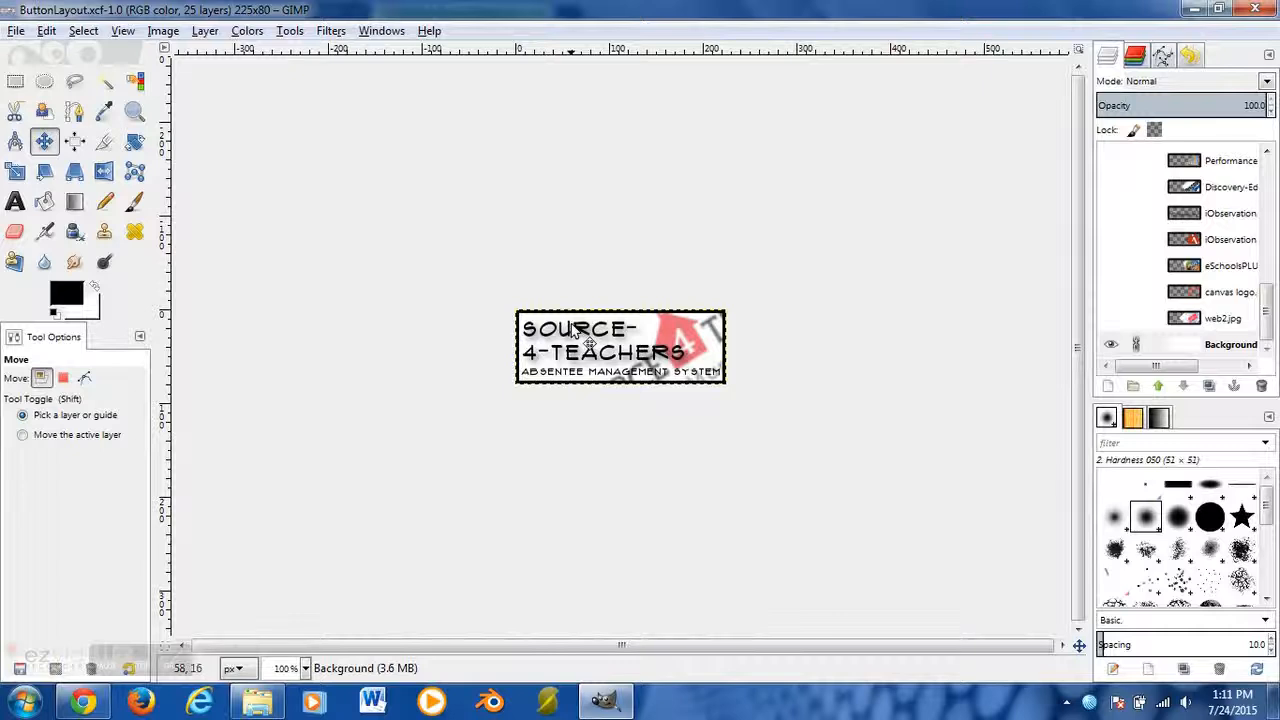
Inspect the Source-4-Teachers button image at 200% zoom and return to 100%
{"action": "left_click", "coordinate": [305, 668]}
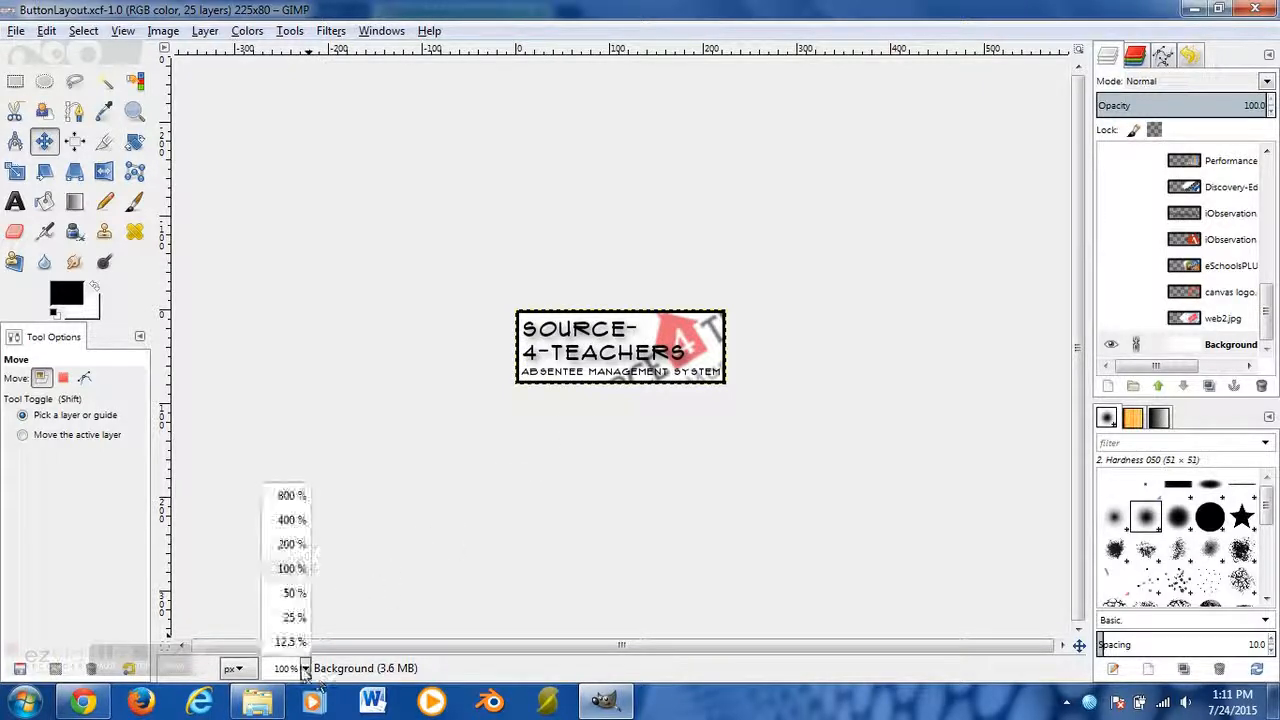
{"action": "left_click", "coordinate": [305, 672]}
{"action": "key", "text": "ctrl"}
{"action": "scroll", "coordinate": [655, 365], "scroll_direction": "up", "scroll_amount": 3}
{"action": "scroll", "coordinate": [655, 366], "scroll_direction": "down", "scroll_amount": 1}
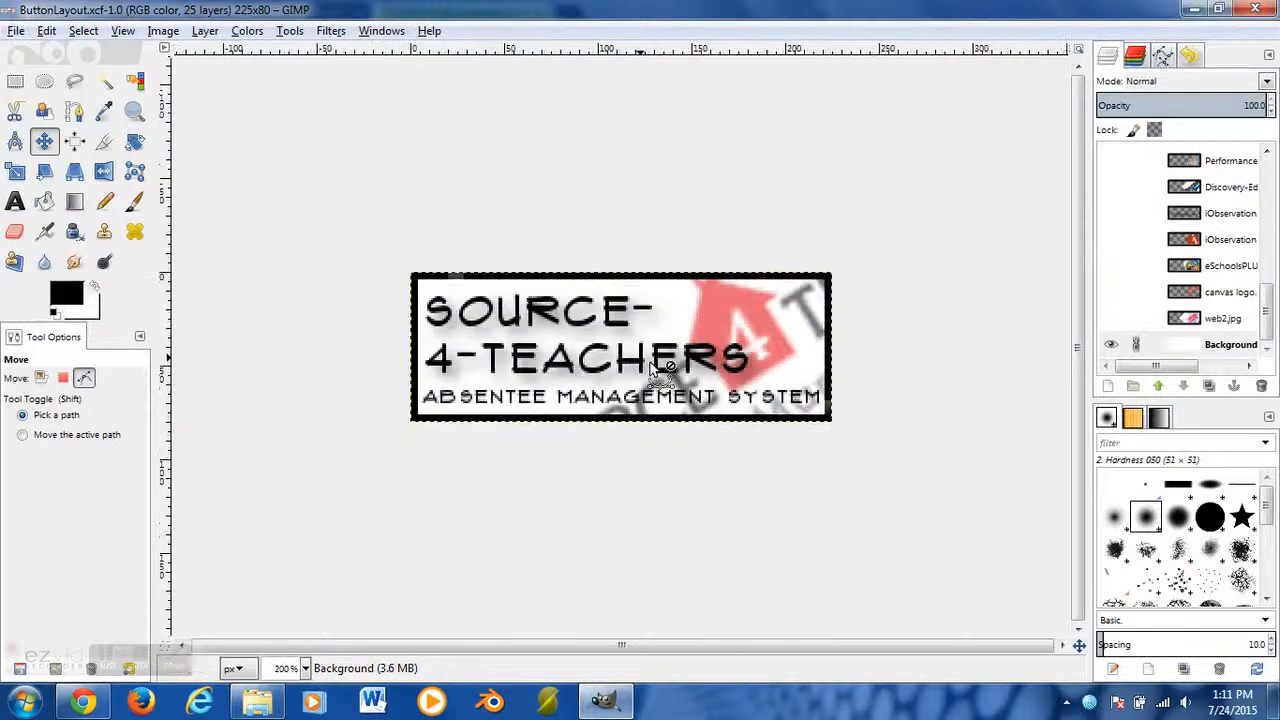
{"action": "scroll", "coordinate": [655, 366], "scroll_direction": "down", "scroll_amount": 2}
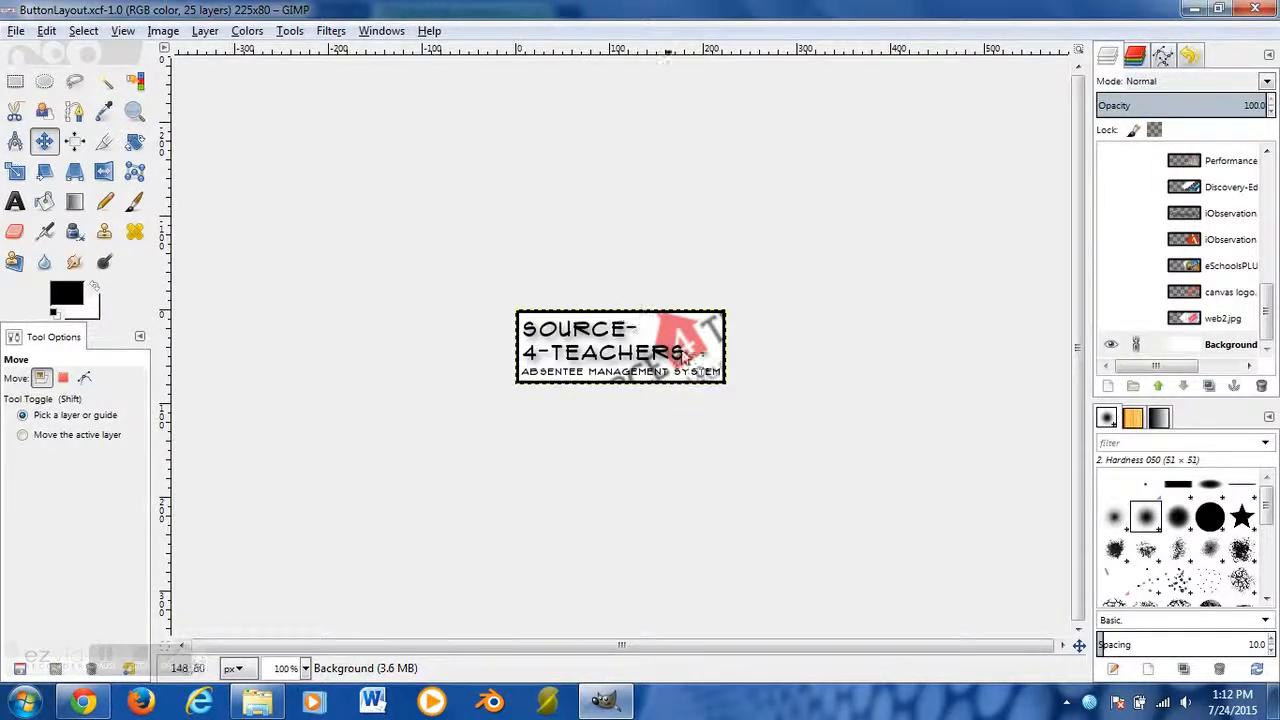
Check the button image's canvas width, height and available size units, keeping pixels and cancelling without resizing
{"action": "left_click", "coordinate": [163, 31]}
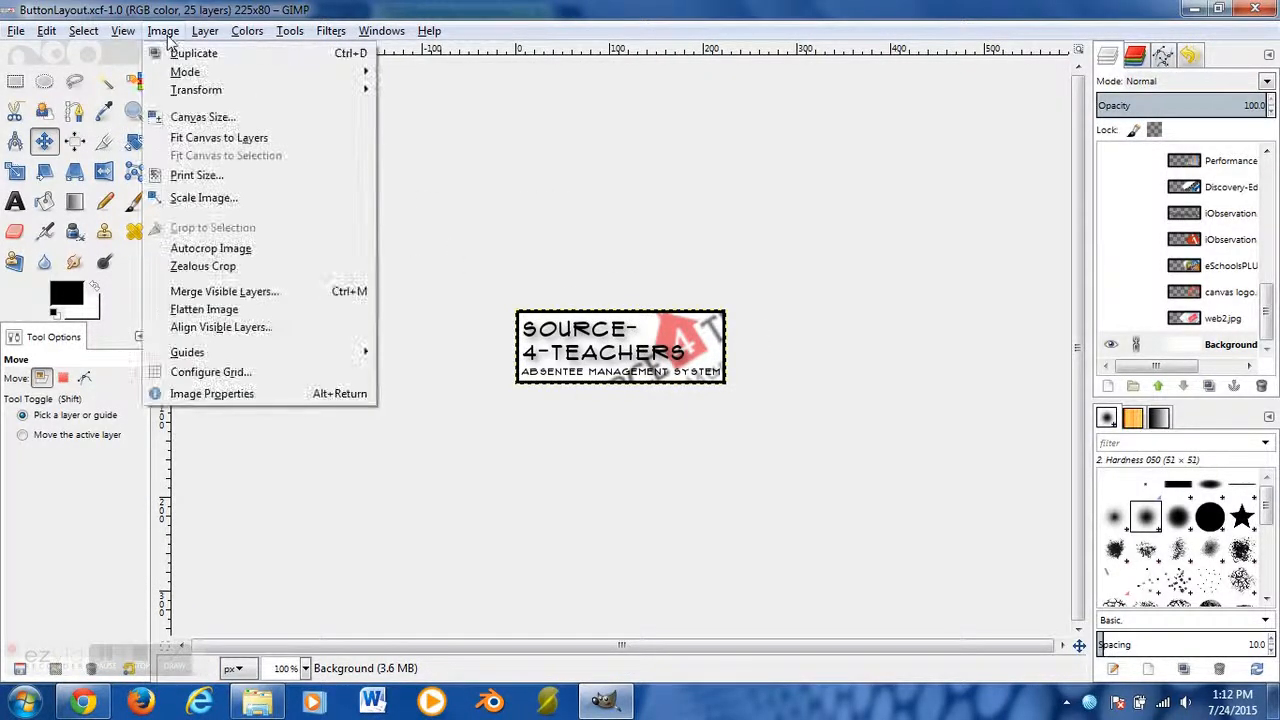
{"action": "left_click", "coordinate": [200, 117]}
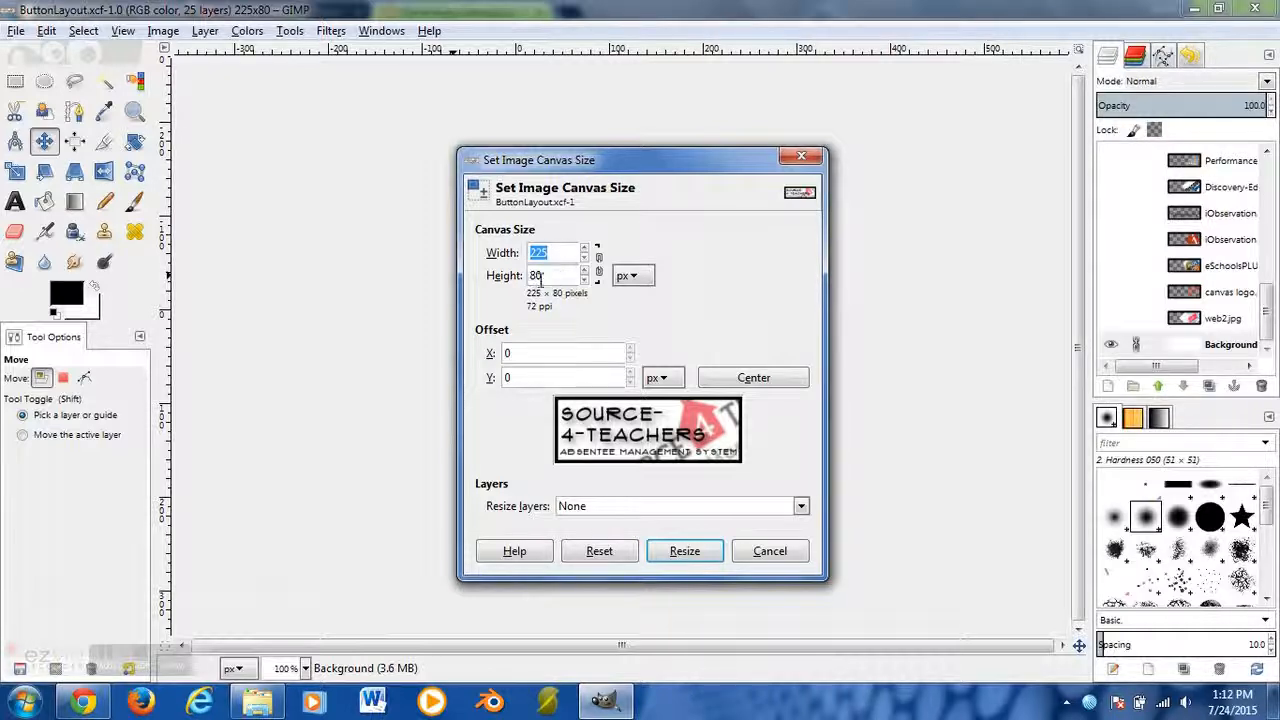
{"action": "left_click", "coordinate": [633, 277]}
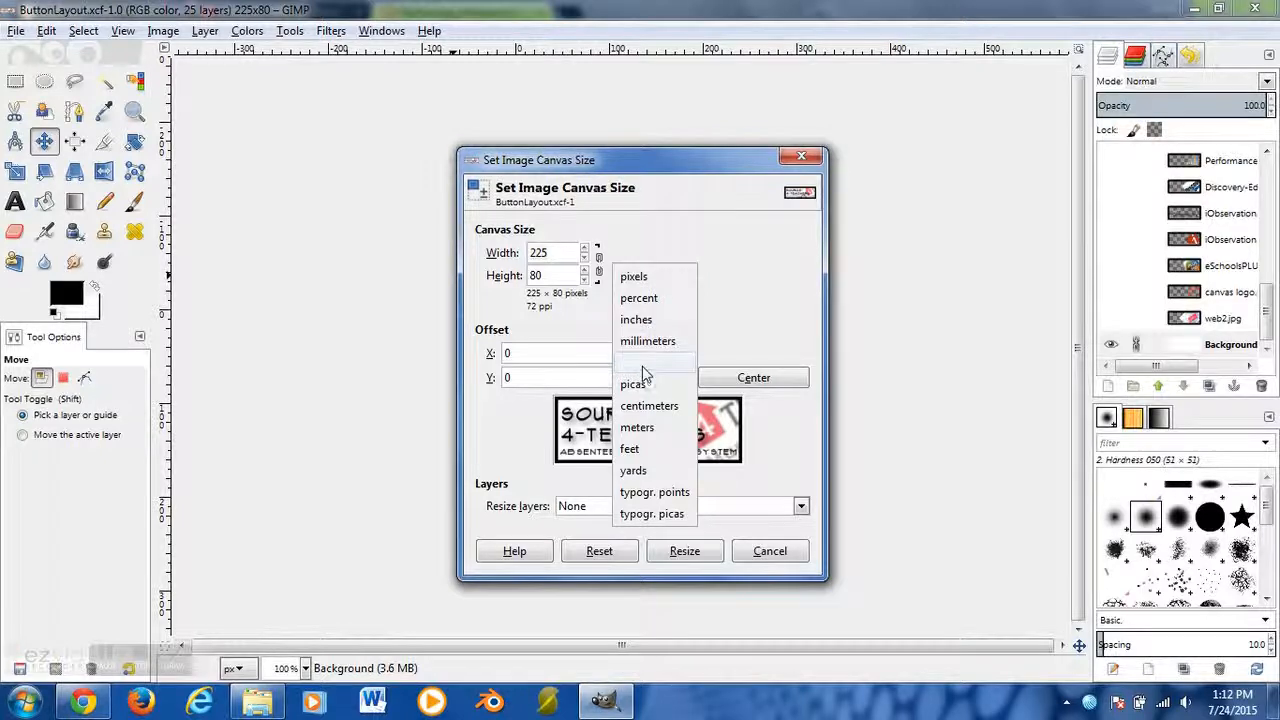
{"action": "left_click", "coordinate": [647, 281]}
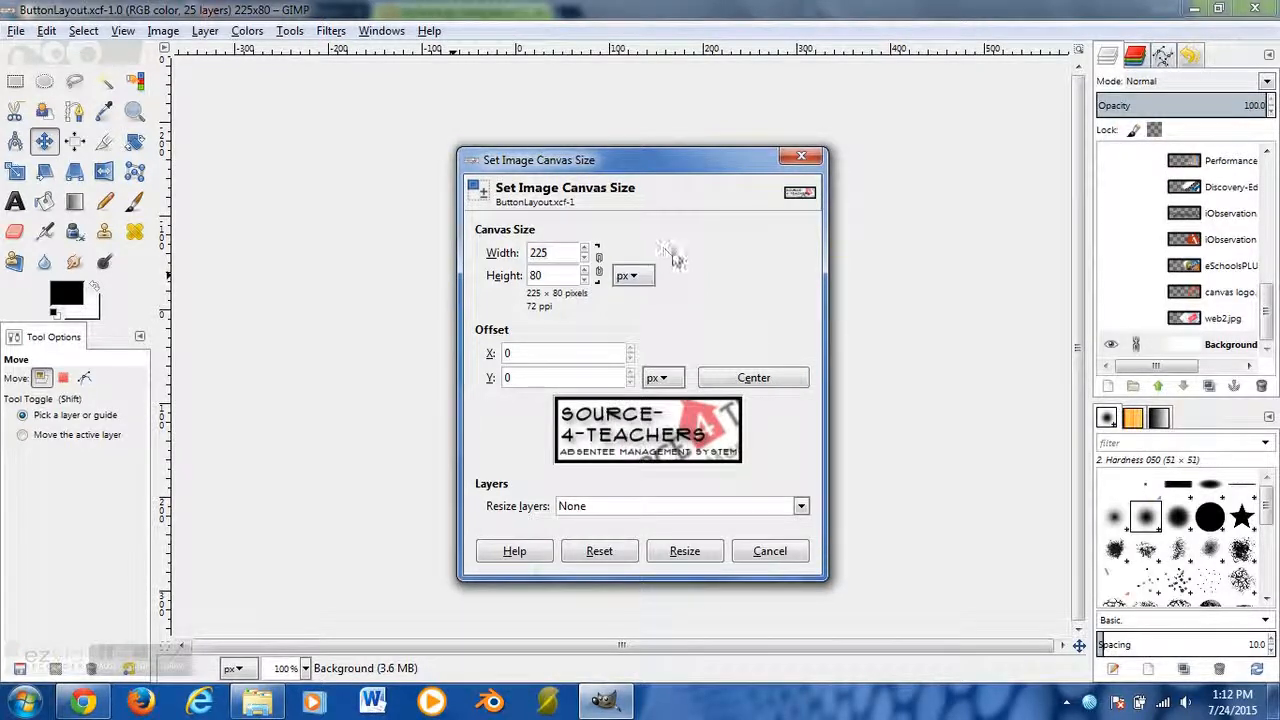
{"action": "left_click", "coordinate": [770, 551]}
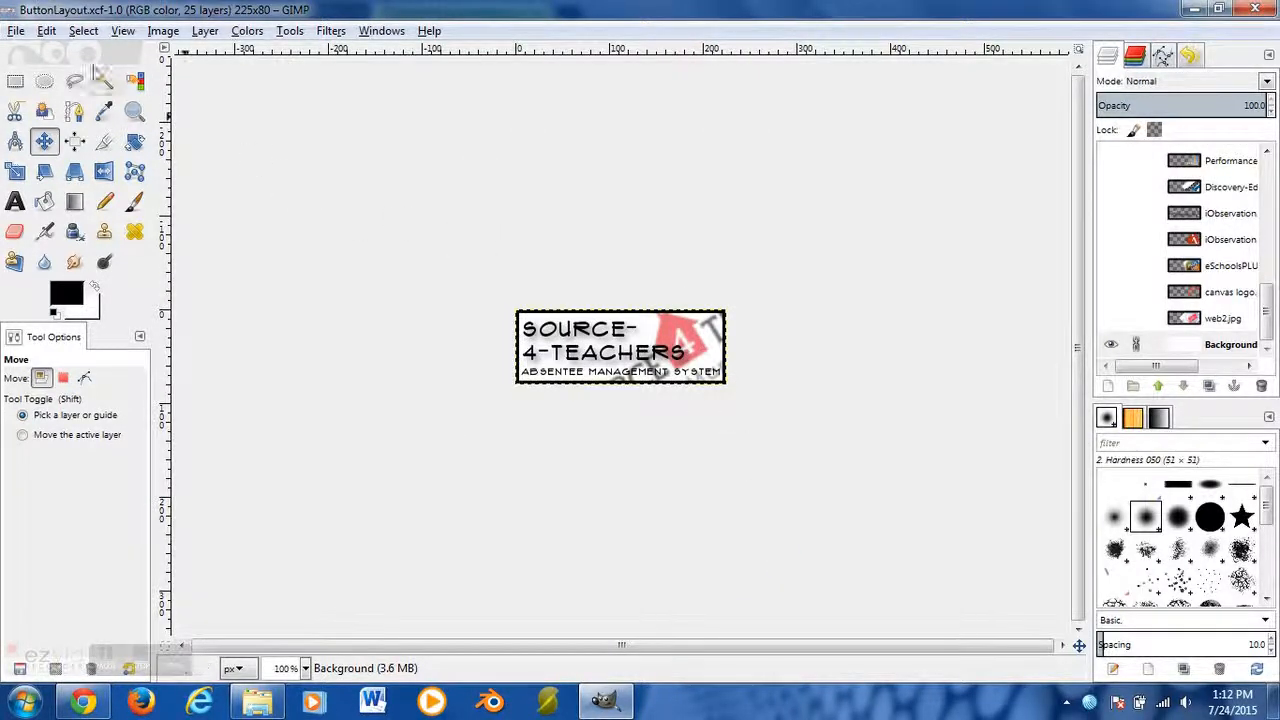
Create a new blank image 225 px wide and 80 px high
{"action": "left_click", "coordinate": [16, 31]}
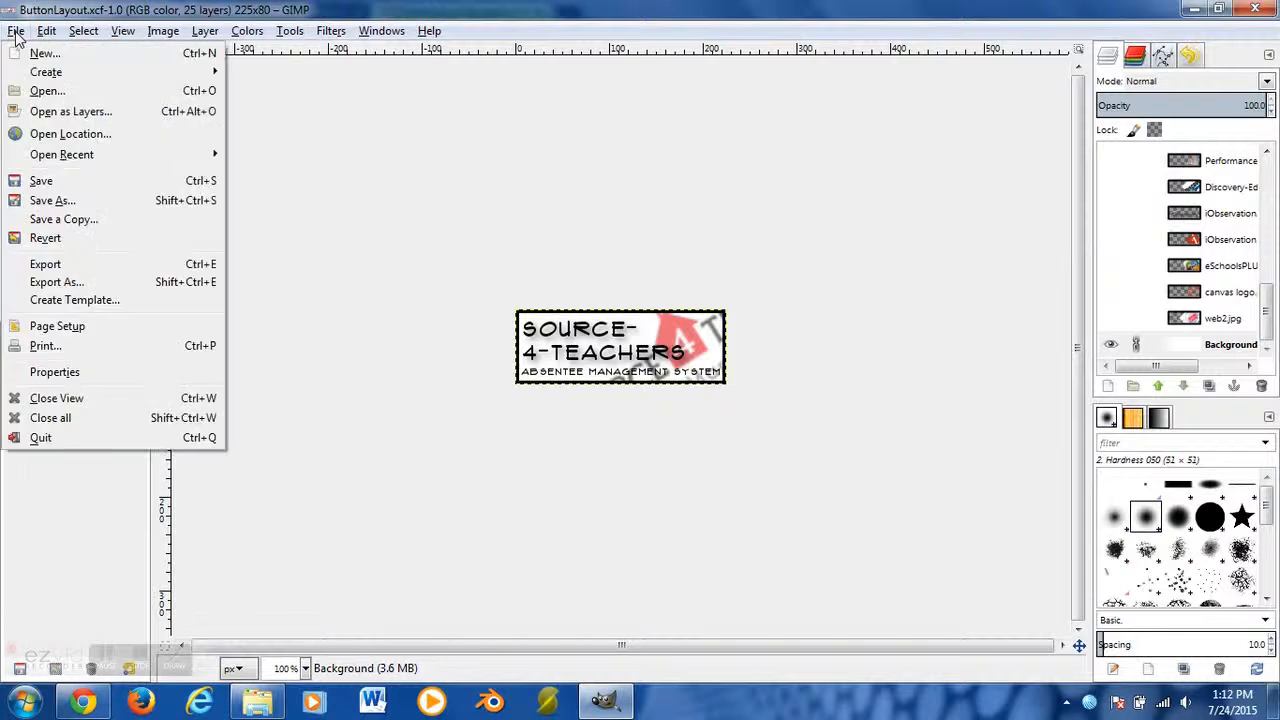
{"action": "left_click", "coordinate": [37, 58]}
{"action": "left_click_drag", "start_coordinate": [144, 18], "coordinate": [487, 112]}
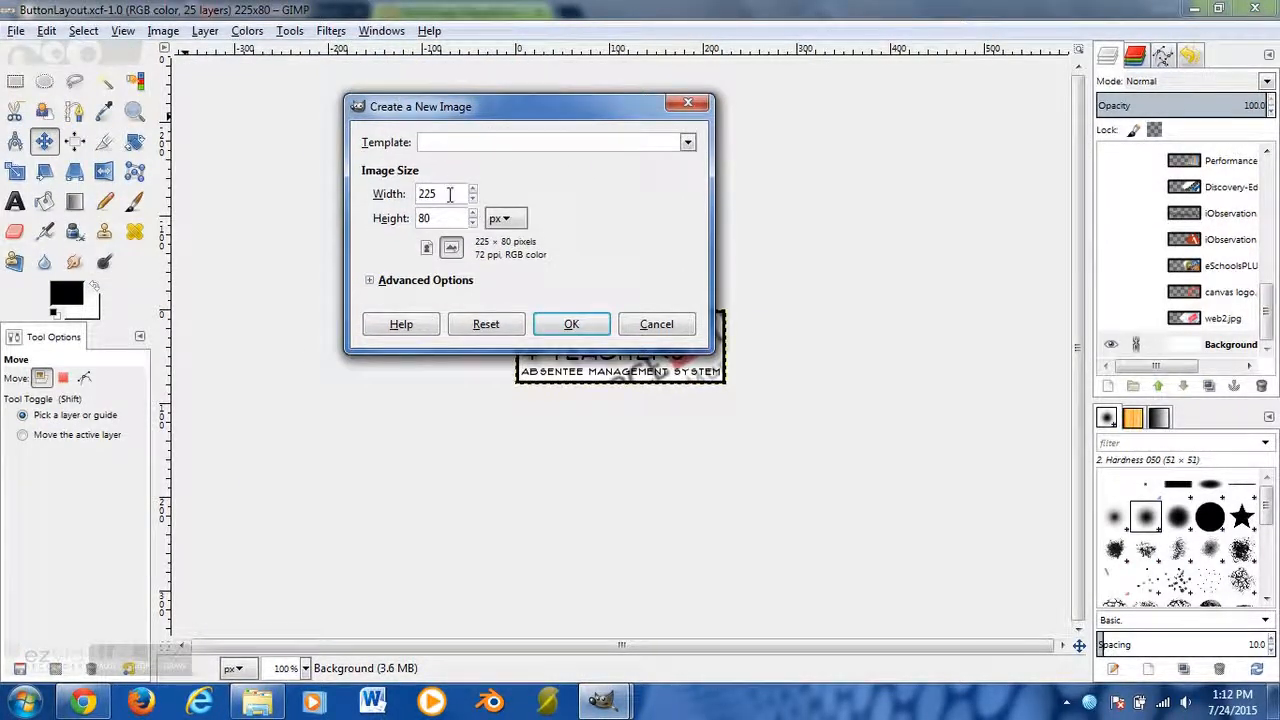
{"action": "left_click_drag", "start_coordinate": [440, 193], "coordinate": [410, 193]}
{"action": "left_click_drag", "start_coordinate": [442, 219], "coordinate": [414, 222]}
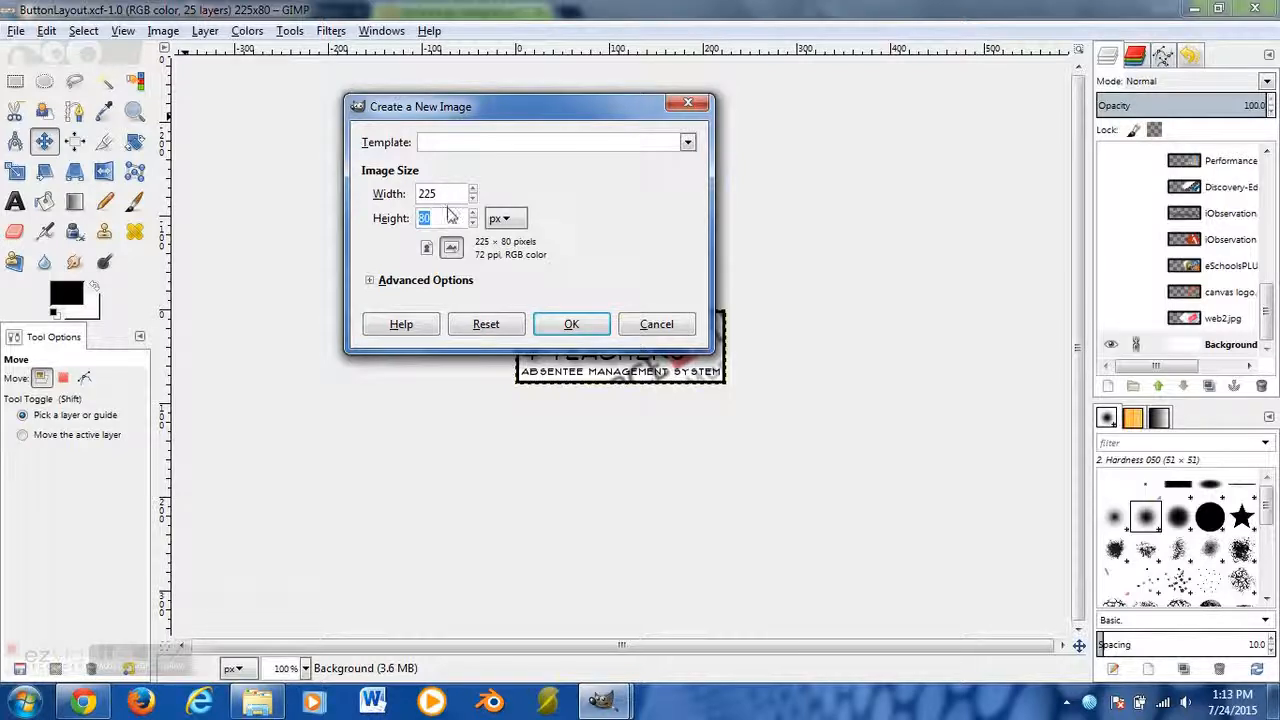
{"action": "left_click", "coordinate": [571, 324]}
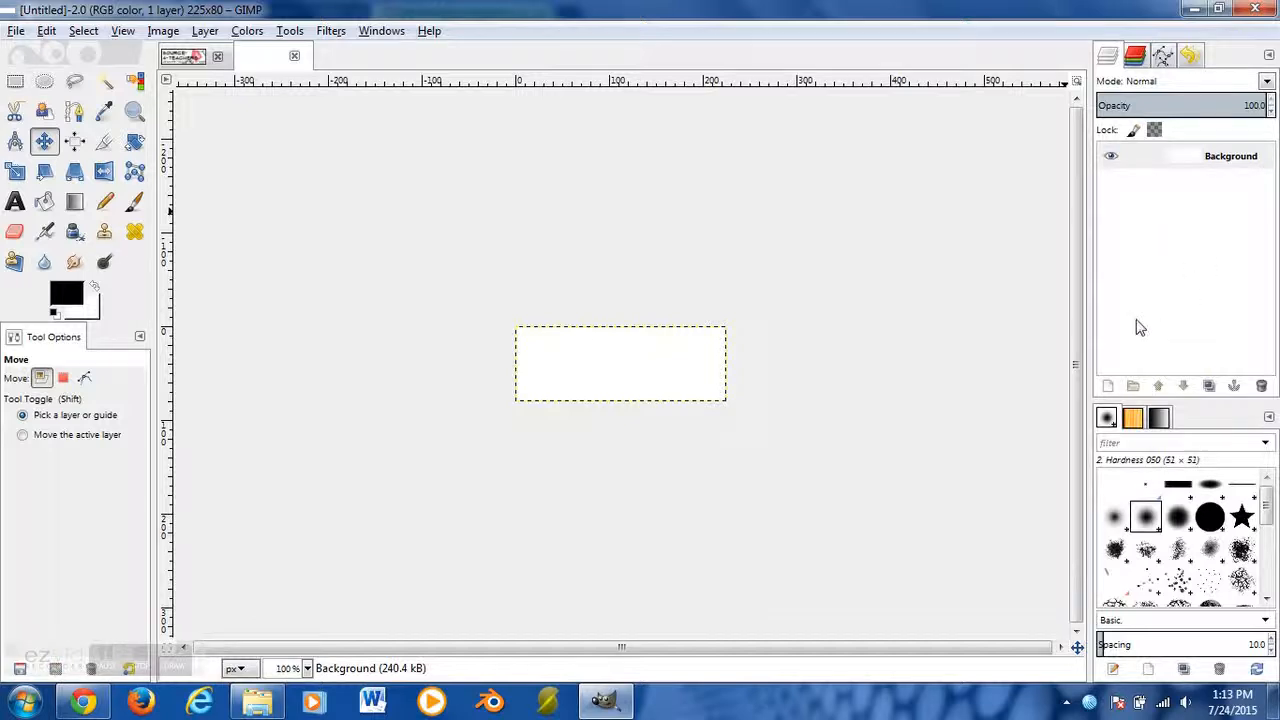
Add a new 225 × 80 px layer with transparency fill above the background and make it active
{"action": "left_click", "coordinate": [1108, 386]}
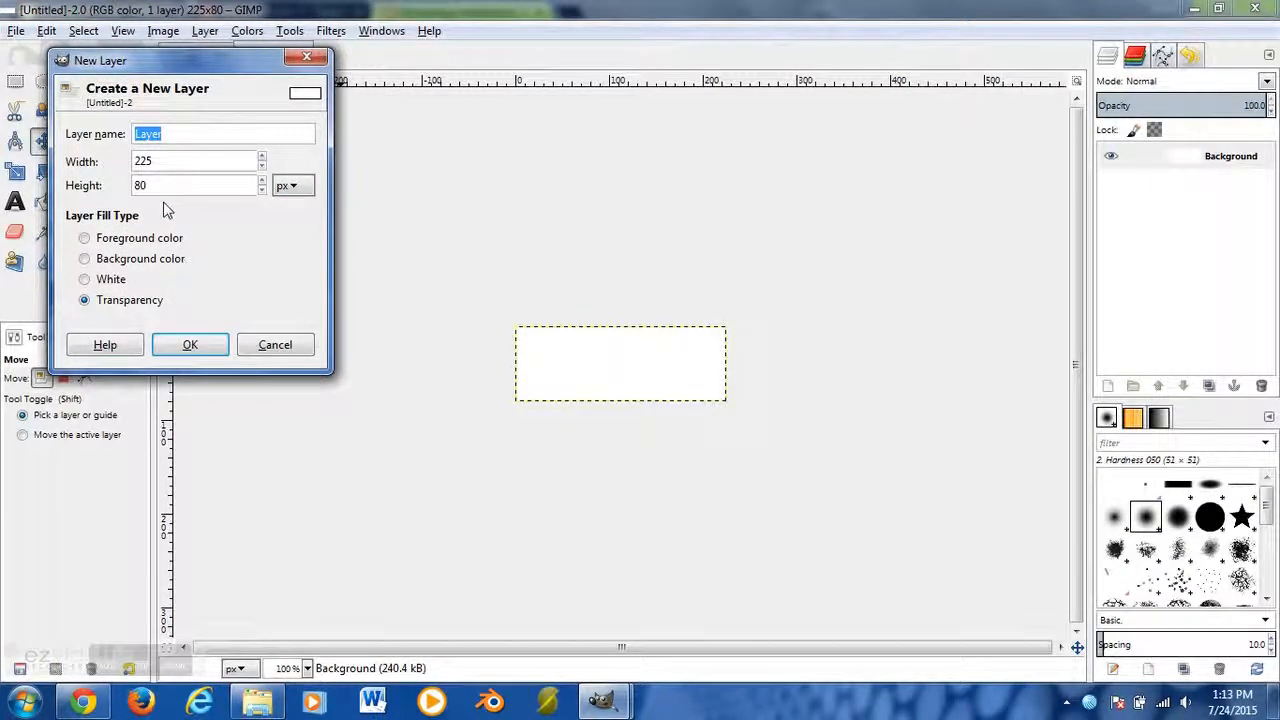
{"action": "left_click", "coordinate": [190, 346]}
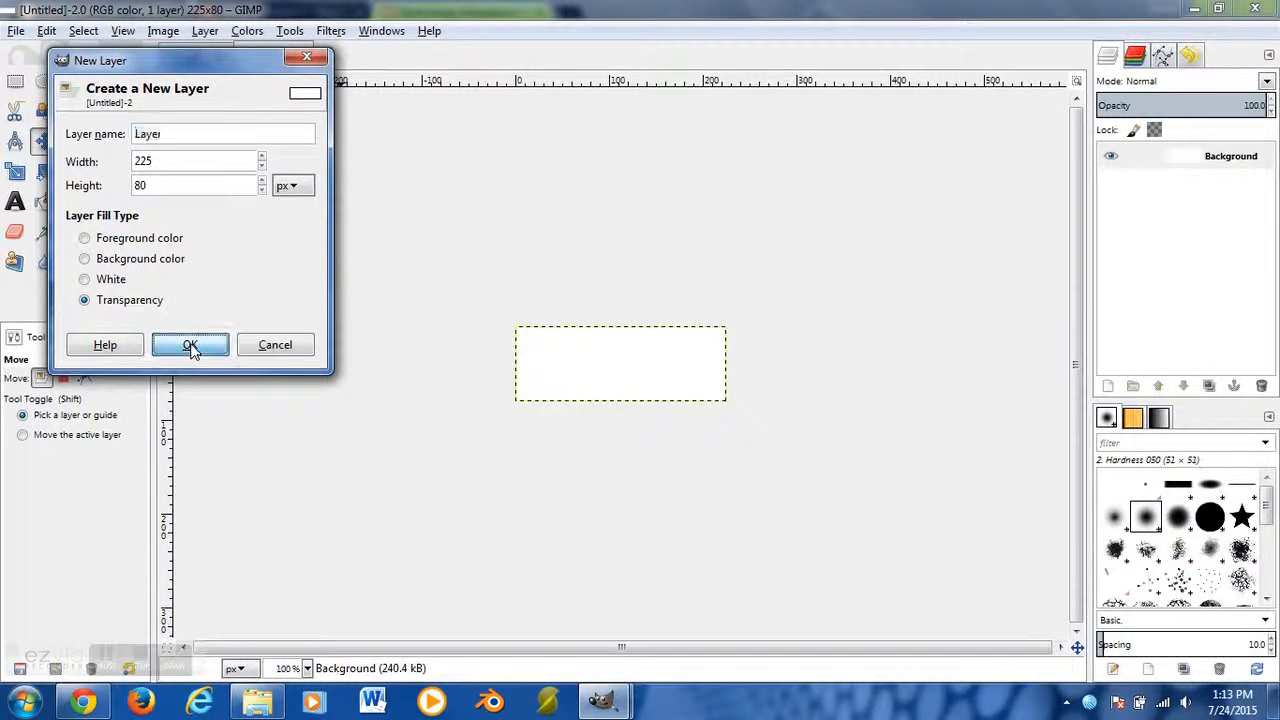
{"action": "left_click", "coordinate": [1219, 160]}
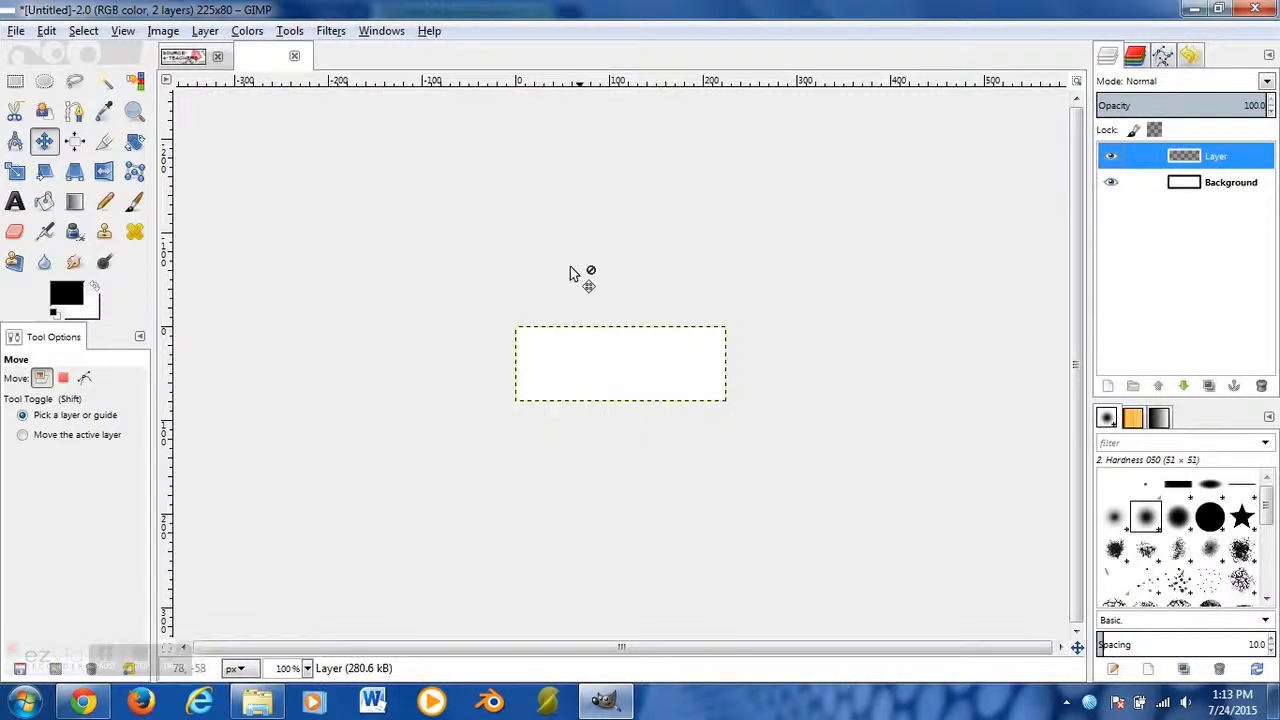
Try a rectangle selection drawn around the whole canvas, and clear it
{"action": "left_click", "coordinate": [15, 83]}
{"action": "left_click_drag", "start_coordinate": [481, 268], "coordinate": [820, 470]}
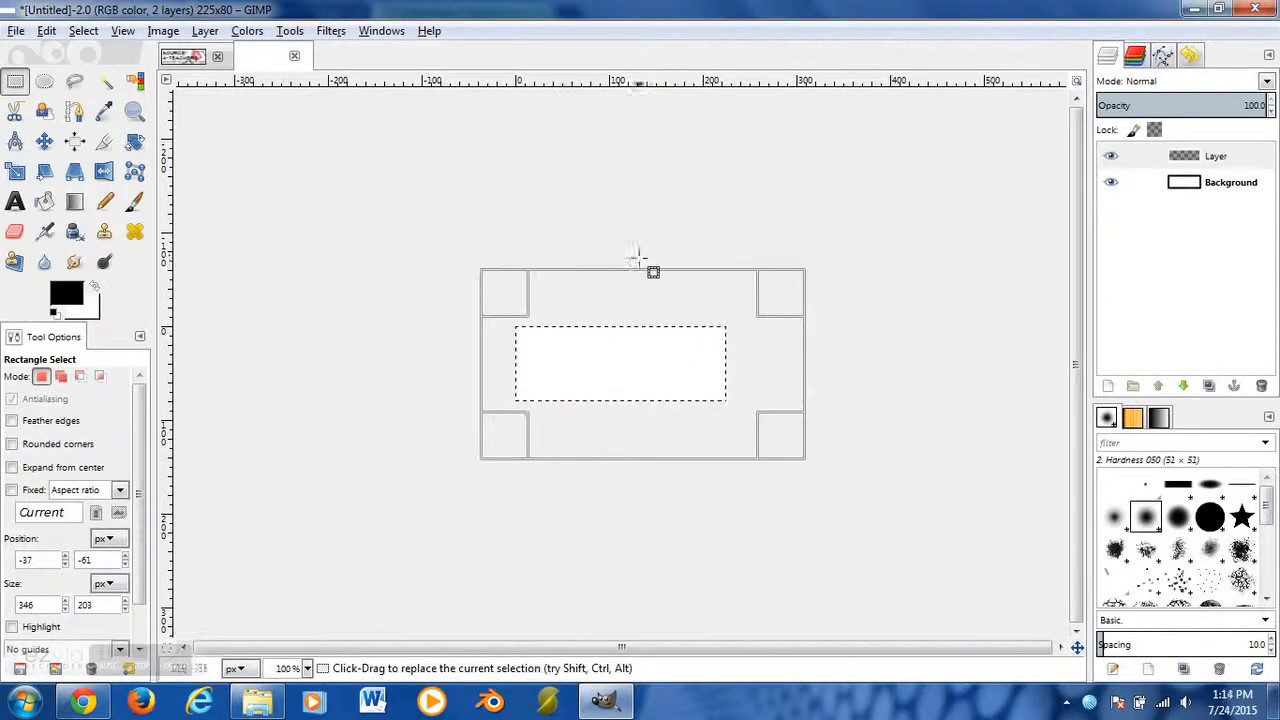
{"action": "left_click", "coordinate": [416, 272]}
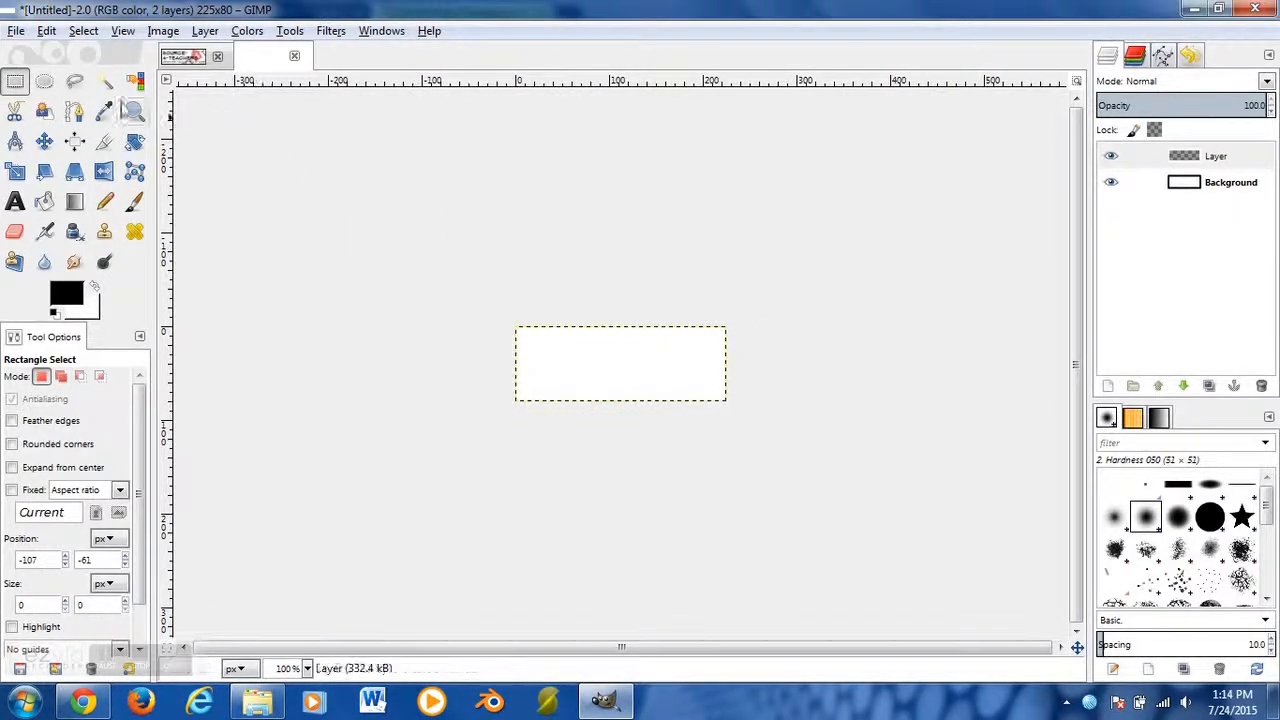
Select the entire canvas and shrink the selection by 5 px from the image border
{"action": "left_click", "coordinate": [83, 33]}
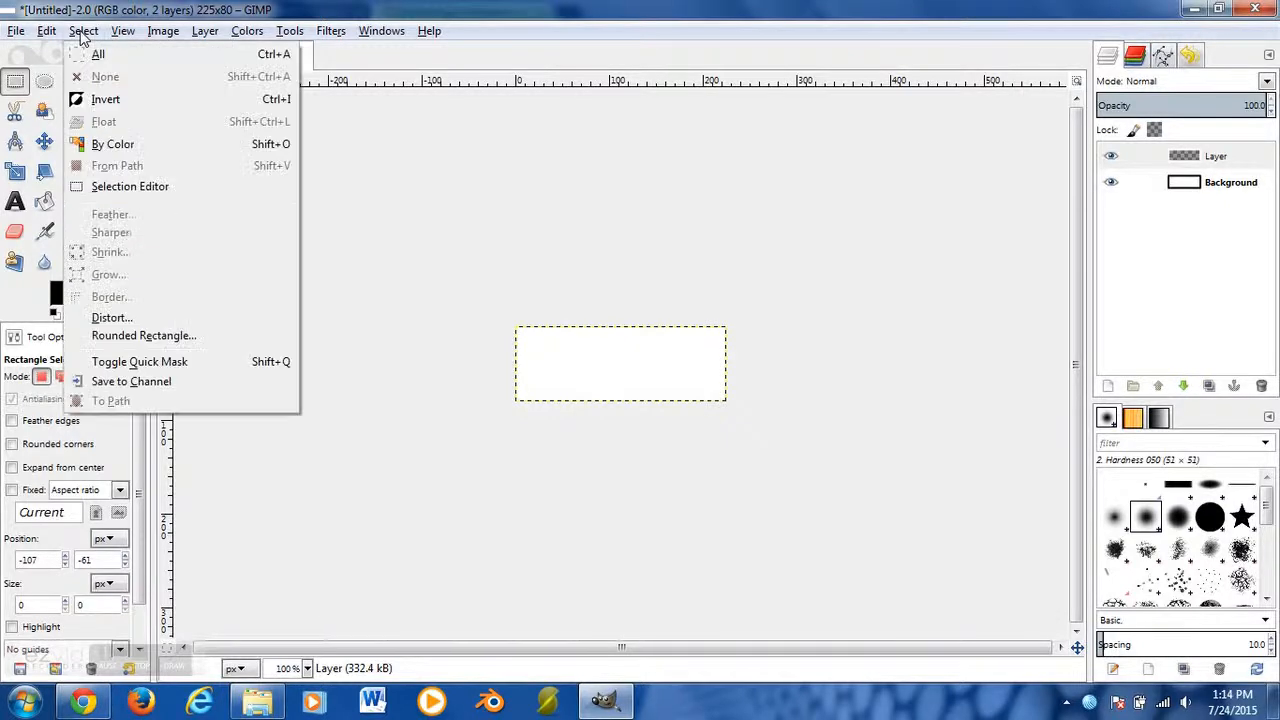
{"action": "left_click", "coordinate": [92, 54]}
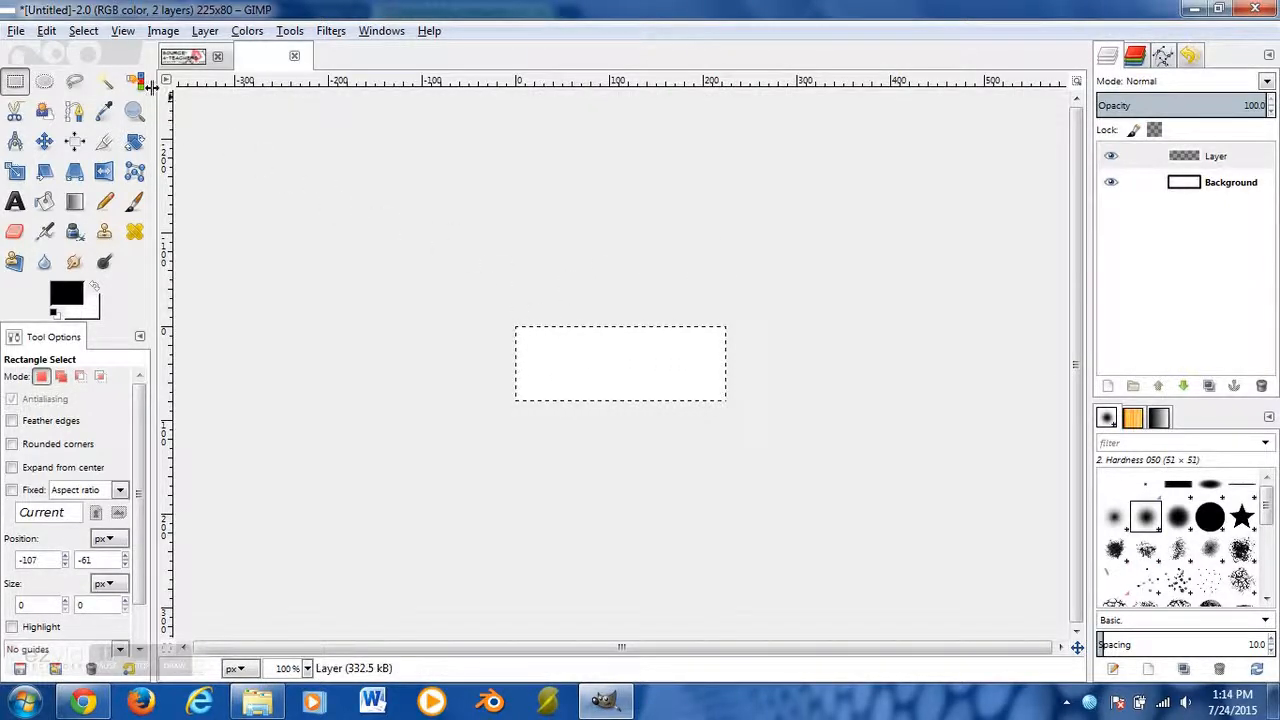
{"action": "left_click", "coordinate": [84, 31]}
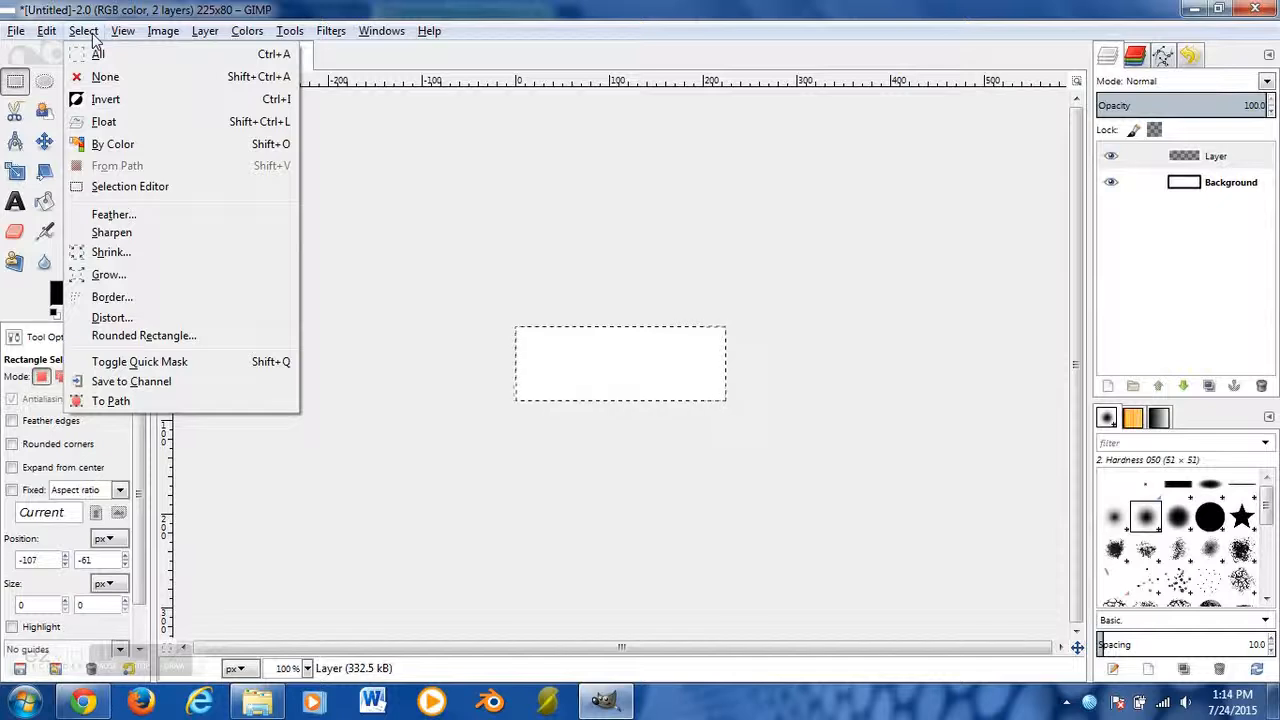
{"action": "left_click", "coordinate": [110, 252]}
{"action": "left_click_drag", "start_coordinate": [329, 100], "coordinate": [408, 143]}
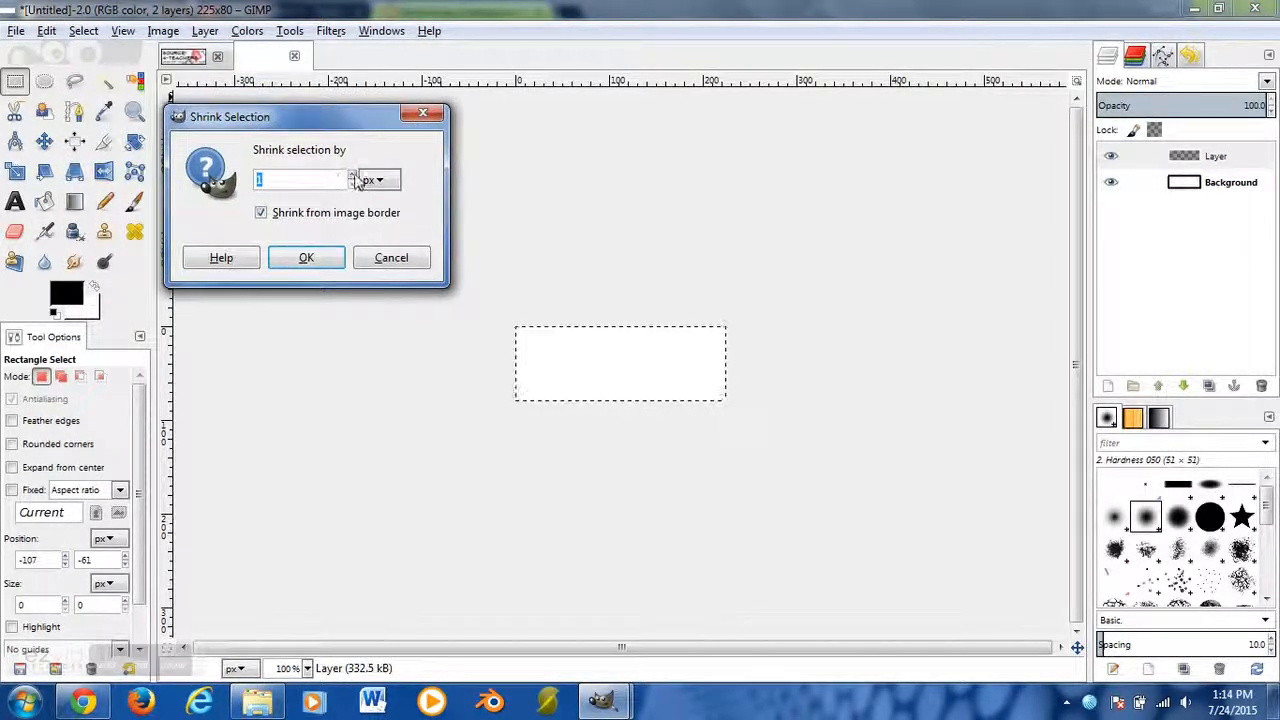
{"action": "left_click", "coordinate": [352, 175]}
{"action": "left_click", "coordinate": [352, 175]}
{"action": "left_click", "coordinate": [352, 175]}
{"action": "left_click", "coordinate": [352, 175]}
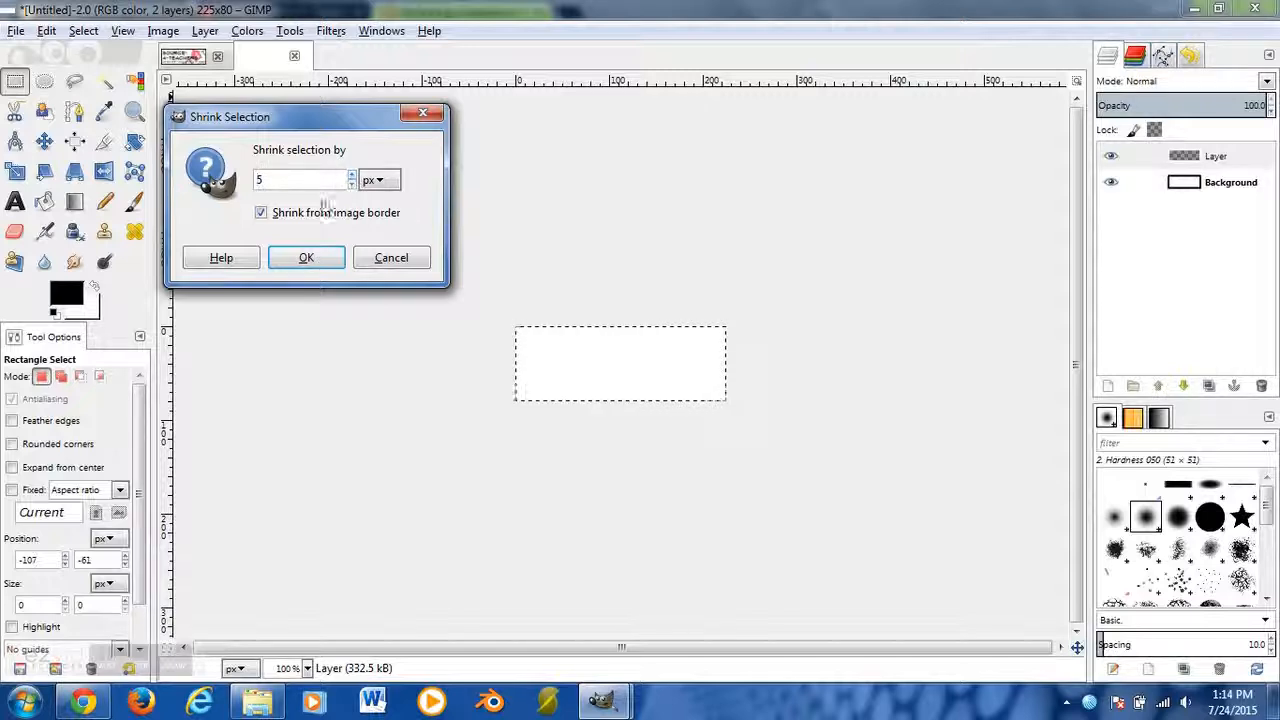
{"action": "left_click", "coordinate": [306, 259]}
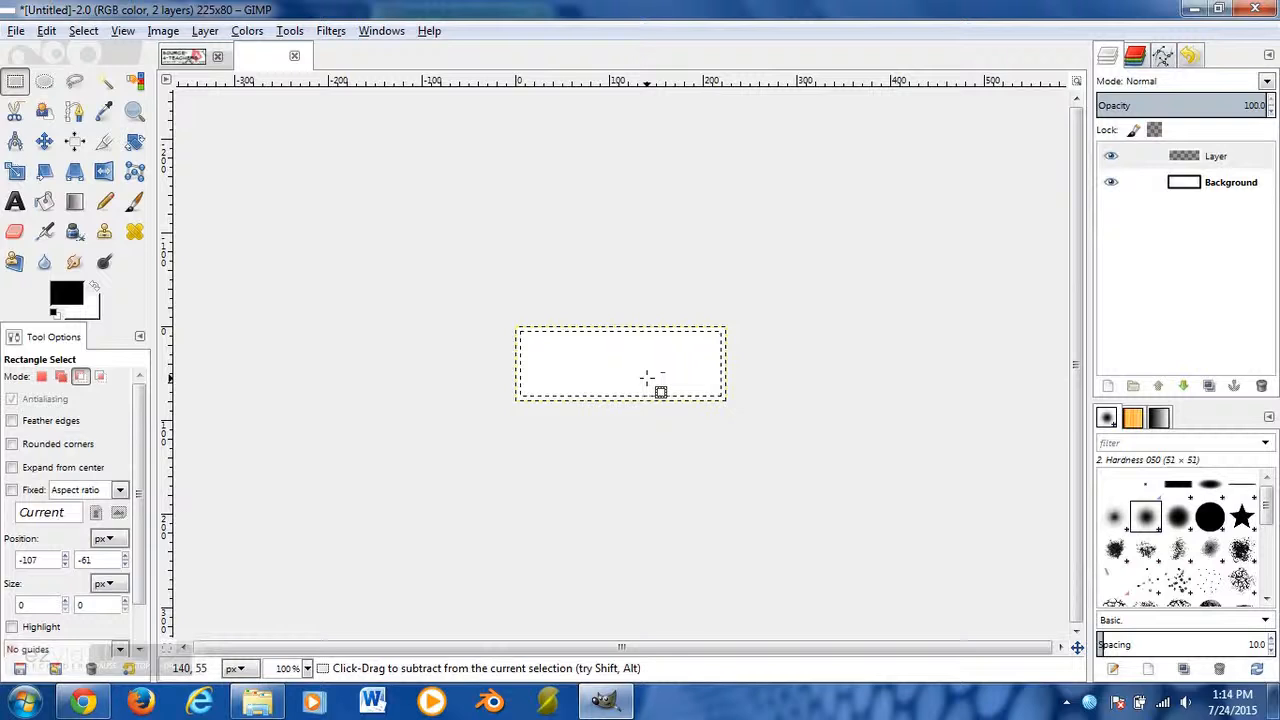
{"action": "scroll", "coordinate": [647, 380], "scroll_direction": "up", "scroll_amount": 2, "text": "ctrl"}
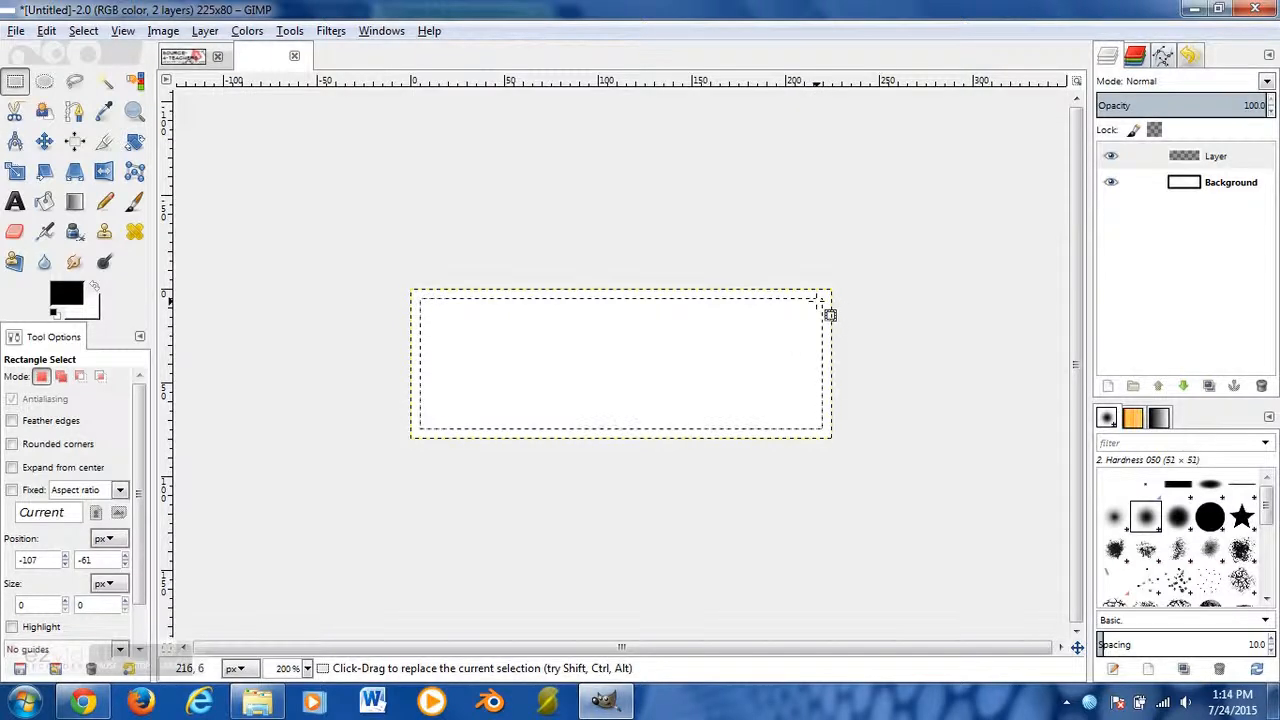
{"action": "left_click", "coordinate": [66, 298]}
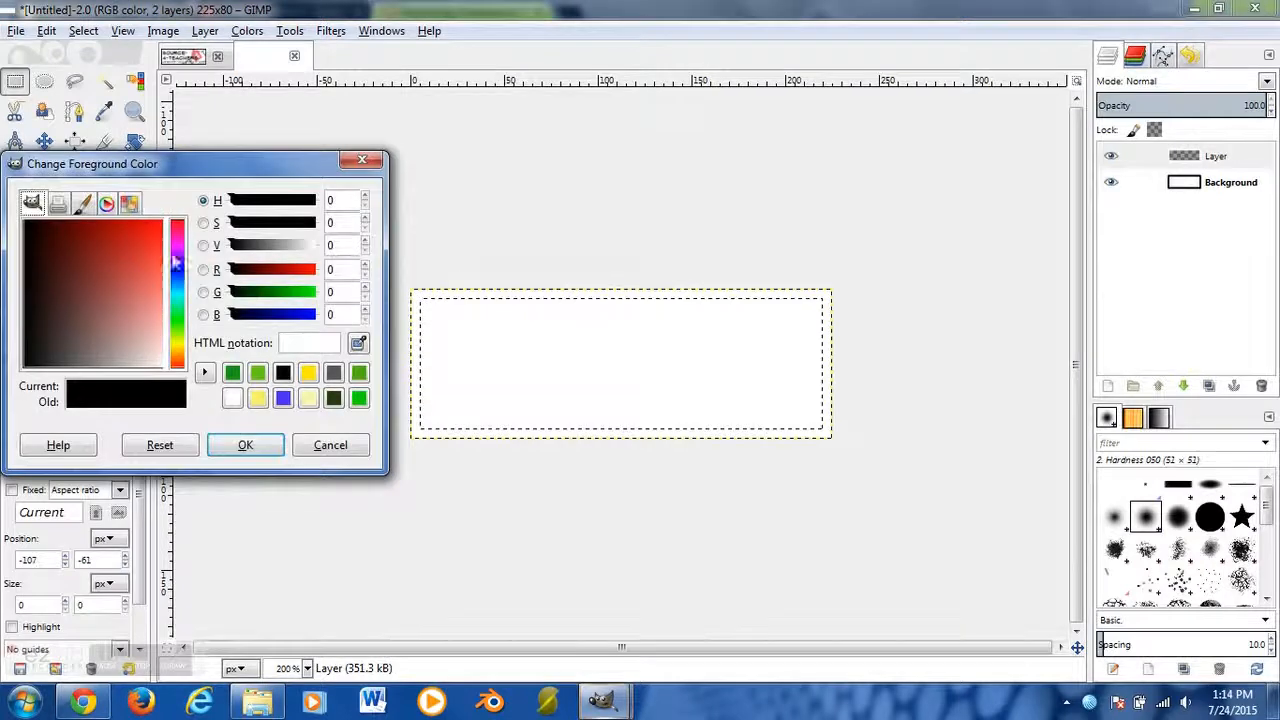
{"action": "left_click_drag", "start_coordinate": [180, 285], "coordinate": [172, 269]}
{"action": "left_click", "coordinate": [330, 445]}
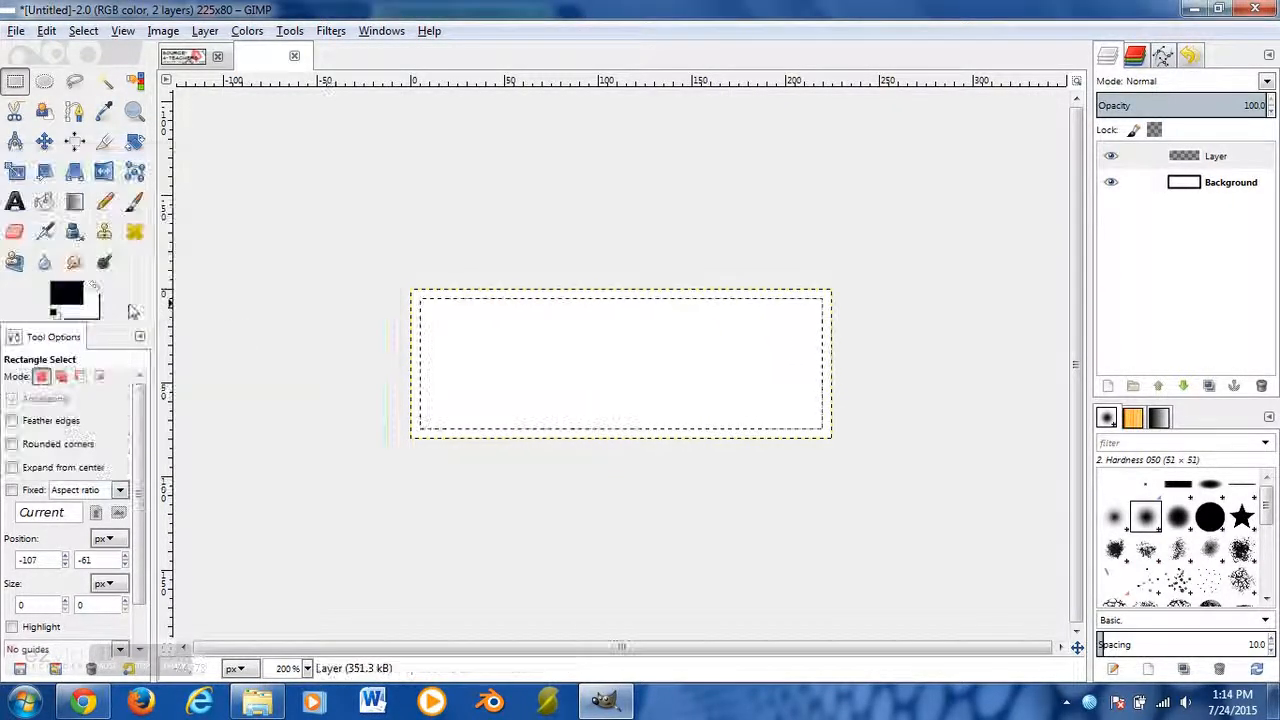
Fill the shrunken inner selection with black using Bucket Fill, and undo the fill
{"action": "left_click", "coordinate": [44, 201]}
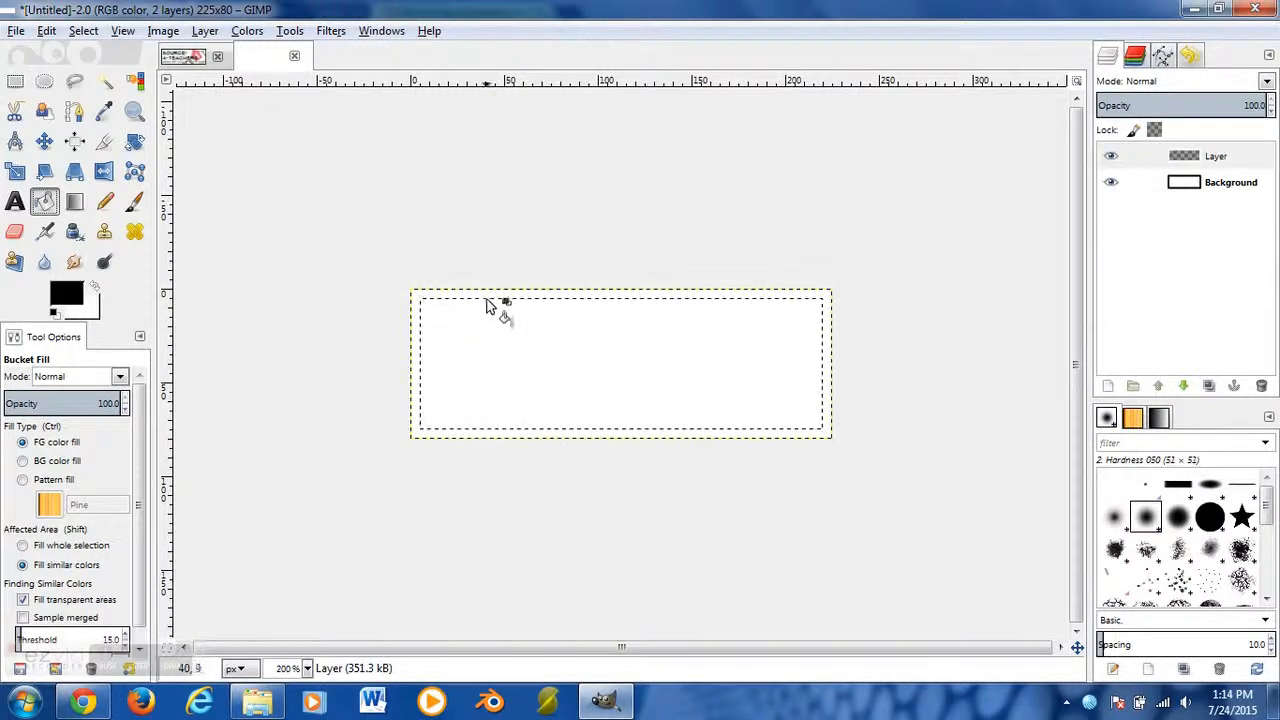
{"action": "left_click", "coordinate": [475, 330]}
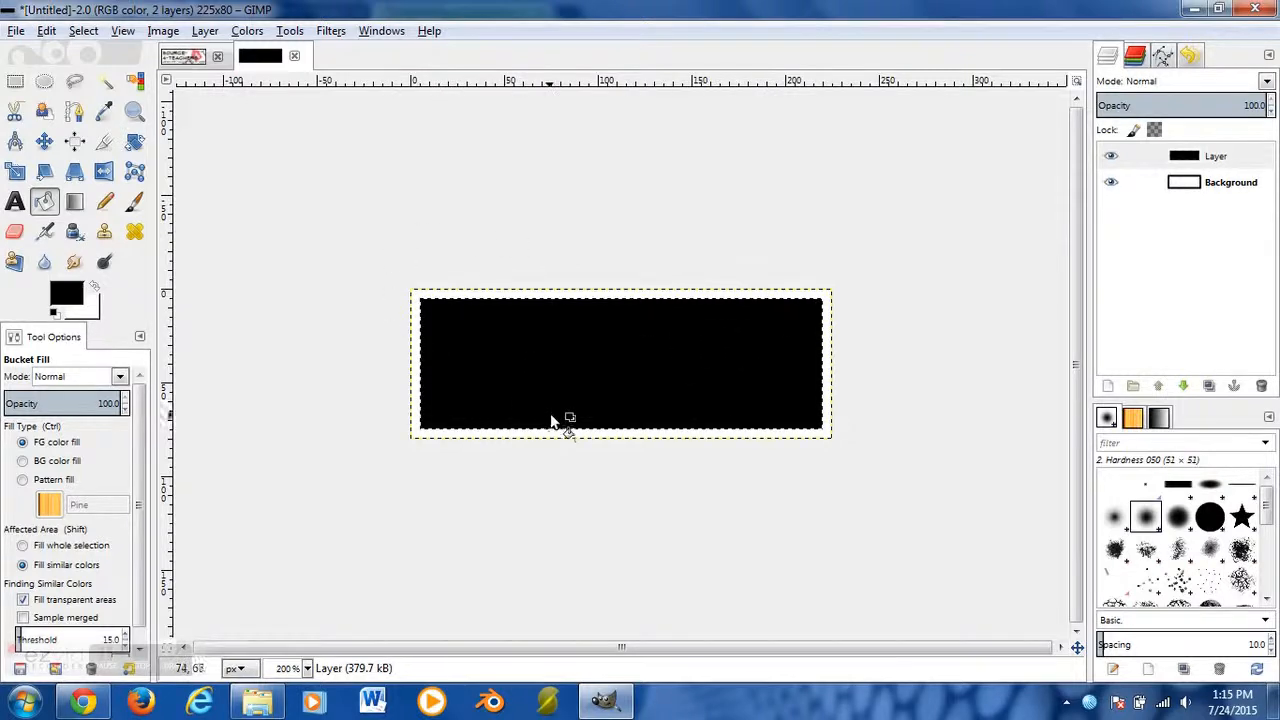
{"action": "key", "text": "ctrl"}
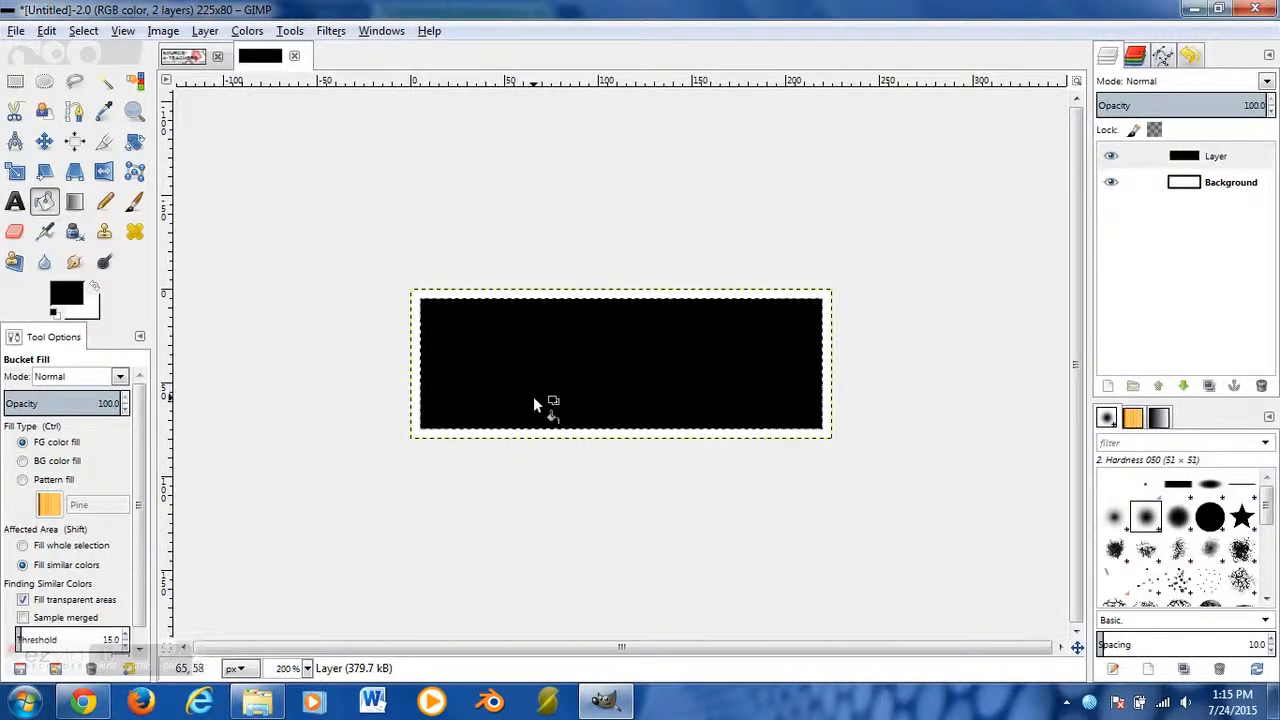
{"action": "left_click", "coordinate": [533, 396], "text": "ctrl"}
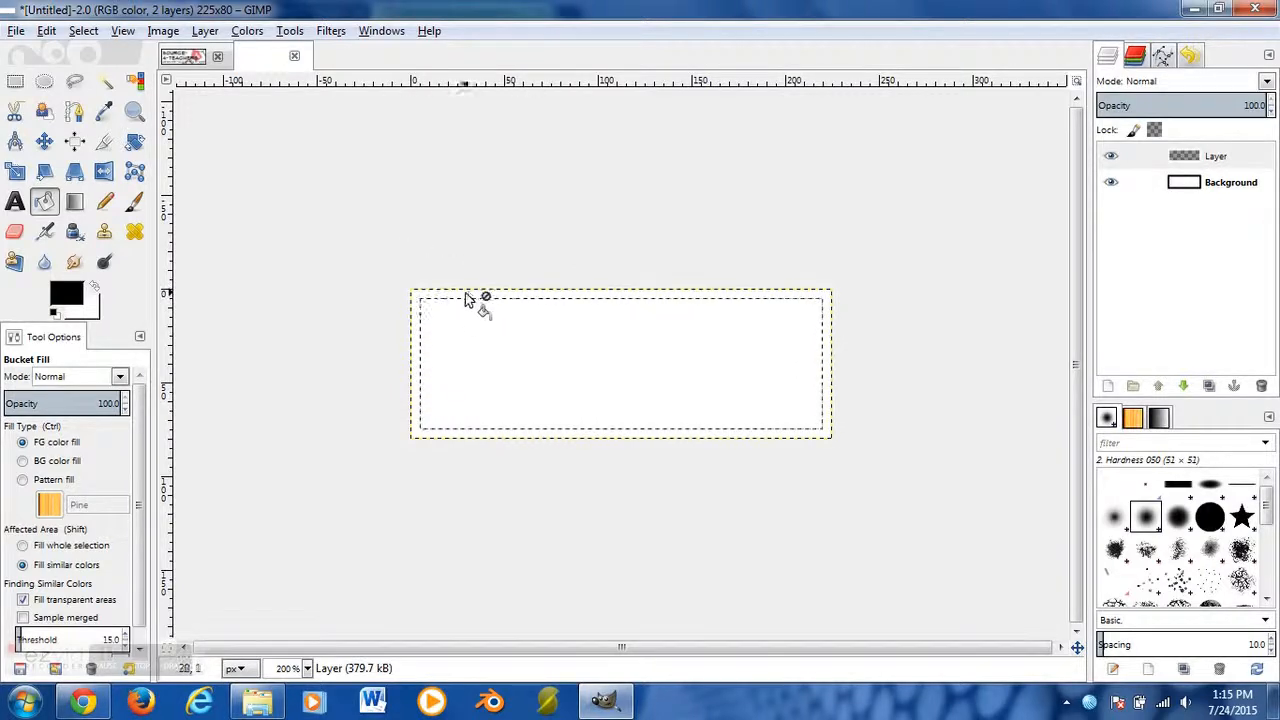
Invert the selection, fill the outer frame with black as the button's border, and clear the selection
{"action": "left_click", "coordinate": [84, 31]}
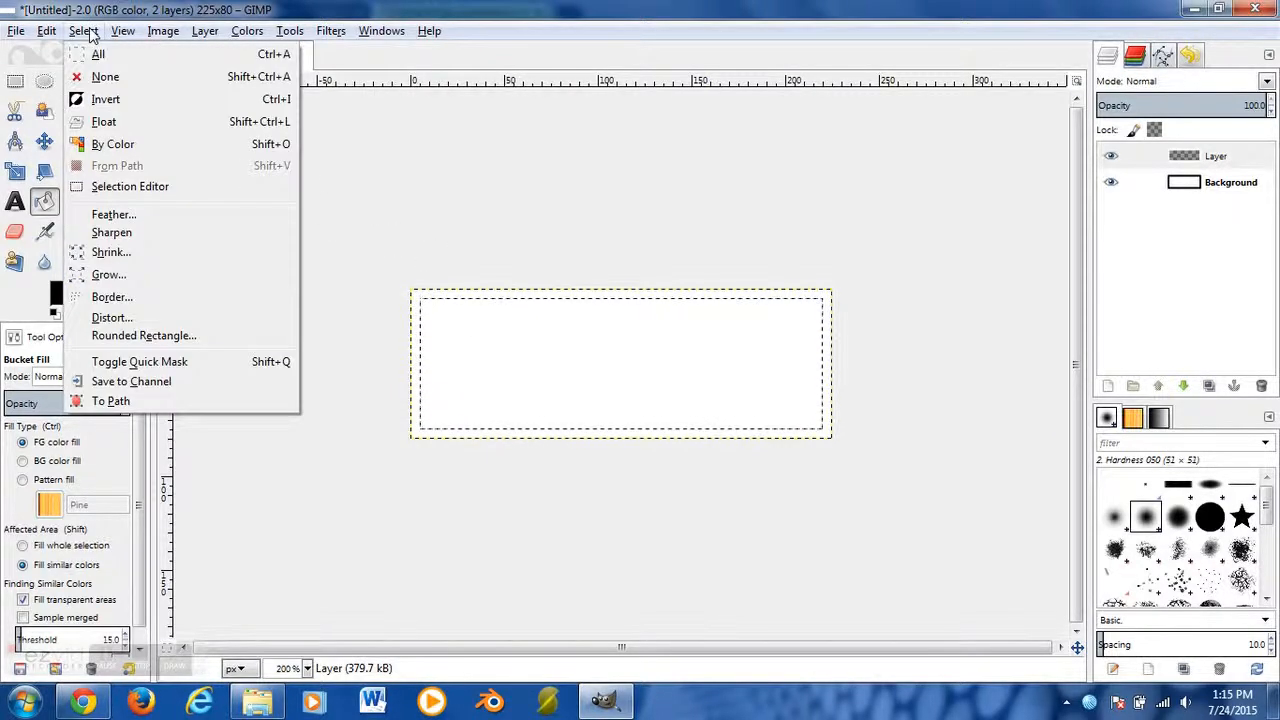
{"action": "left_click", "coordinate": [100, 101]}
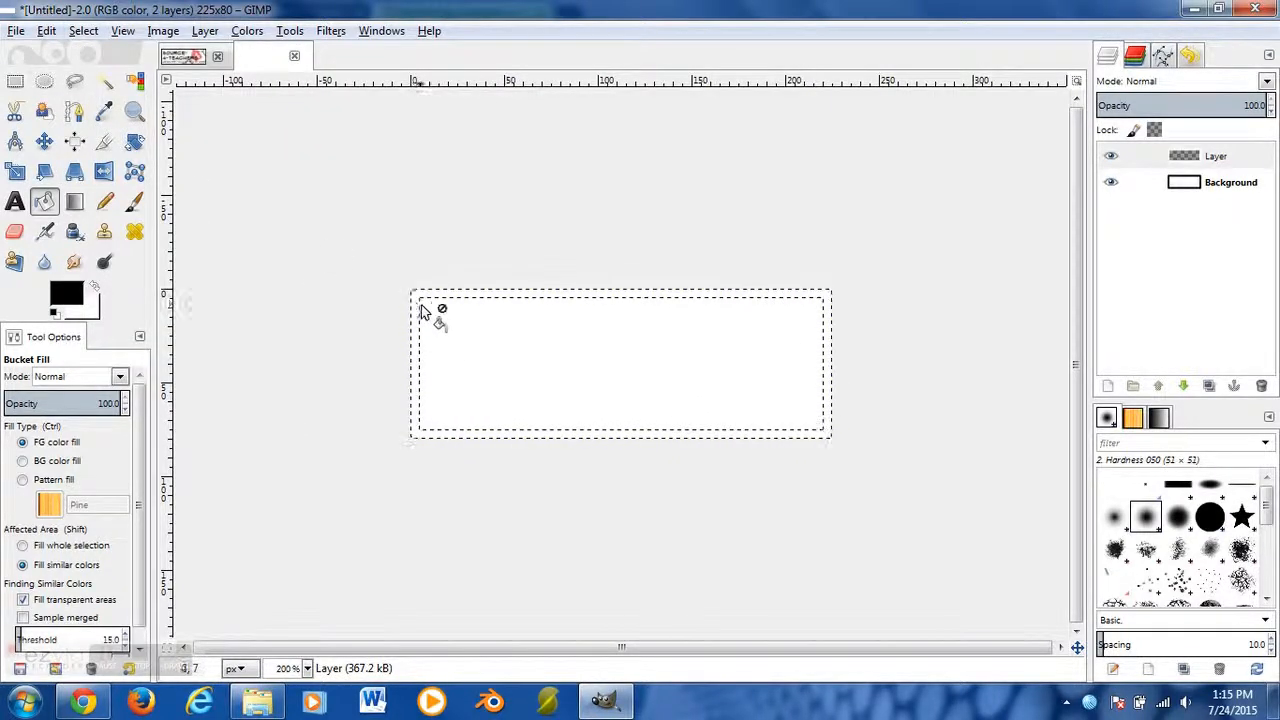
{"action": "left_click", "coordinate": [415, 314]}
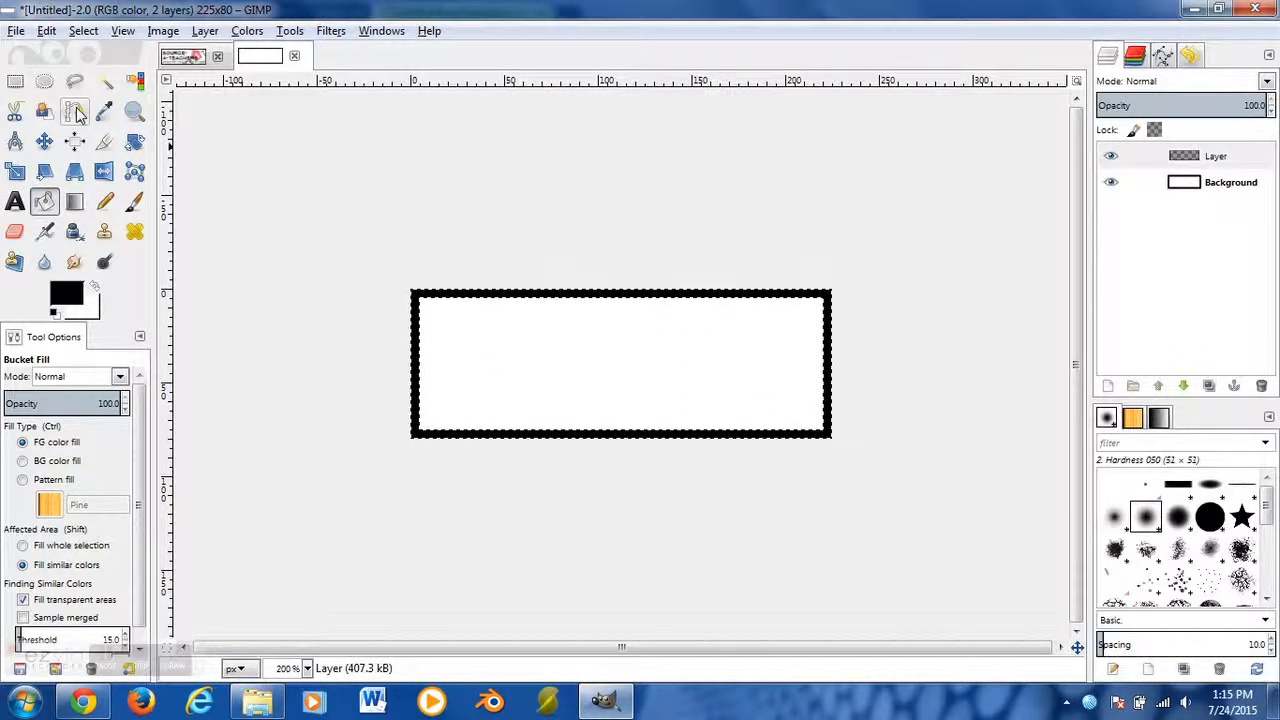
{"action": "left_click", "coordinate": [15, 84]}
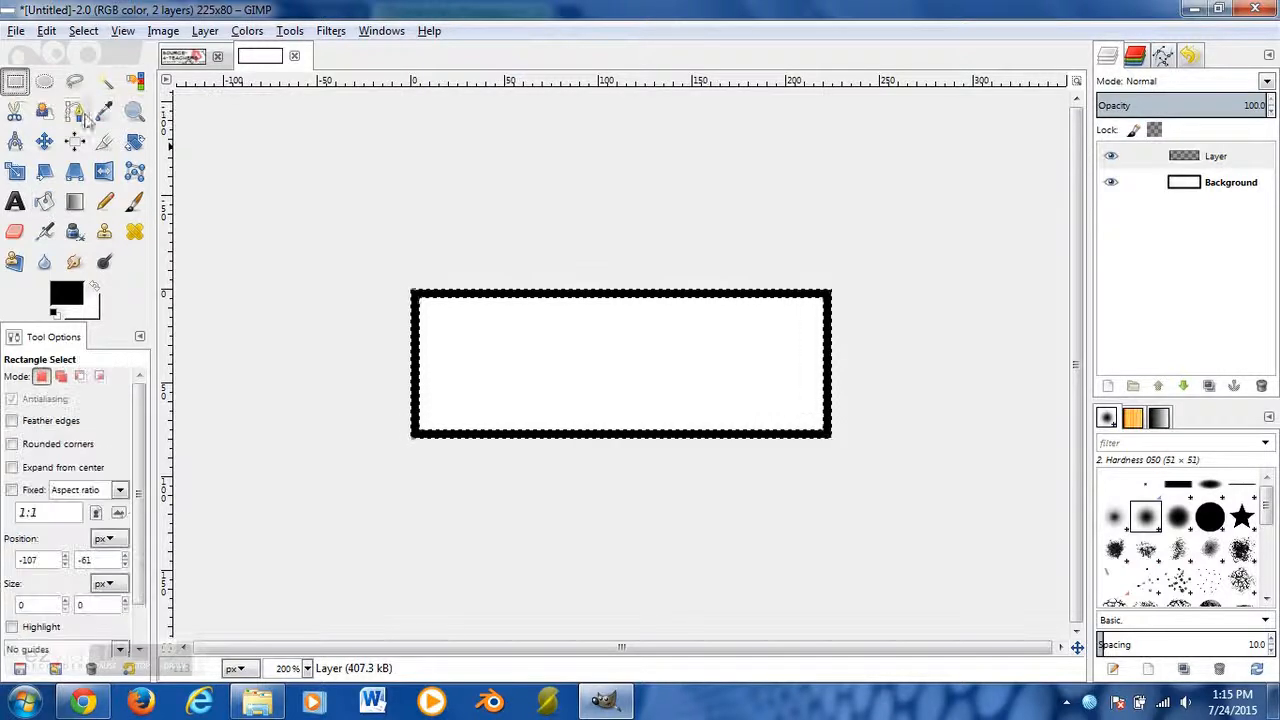
{"action": "left_click", "coordinate": [370, 270]}
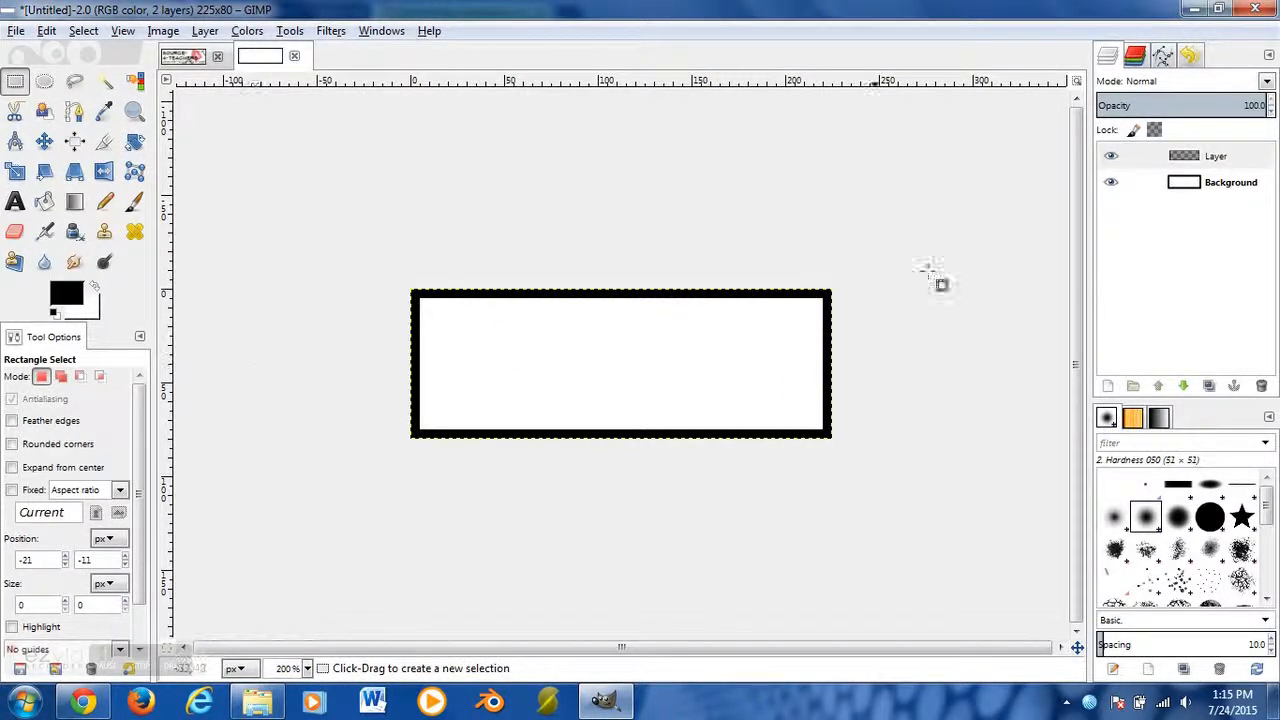
Check what the border layer and the background each contain by toggling their visibility, leaving both visible
{"action": "left_click", "coordinate": [1112, 161]}
{"action": "left_click", "coordinate": [1112, 158]}
{"action": "left_click", "coordinate": [1112, 158]}
{"action": "left_click", "coordinate": [1112, 158]}
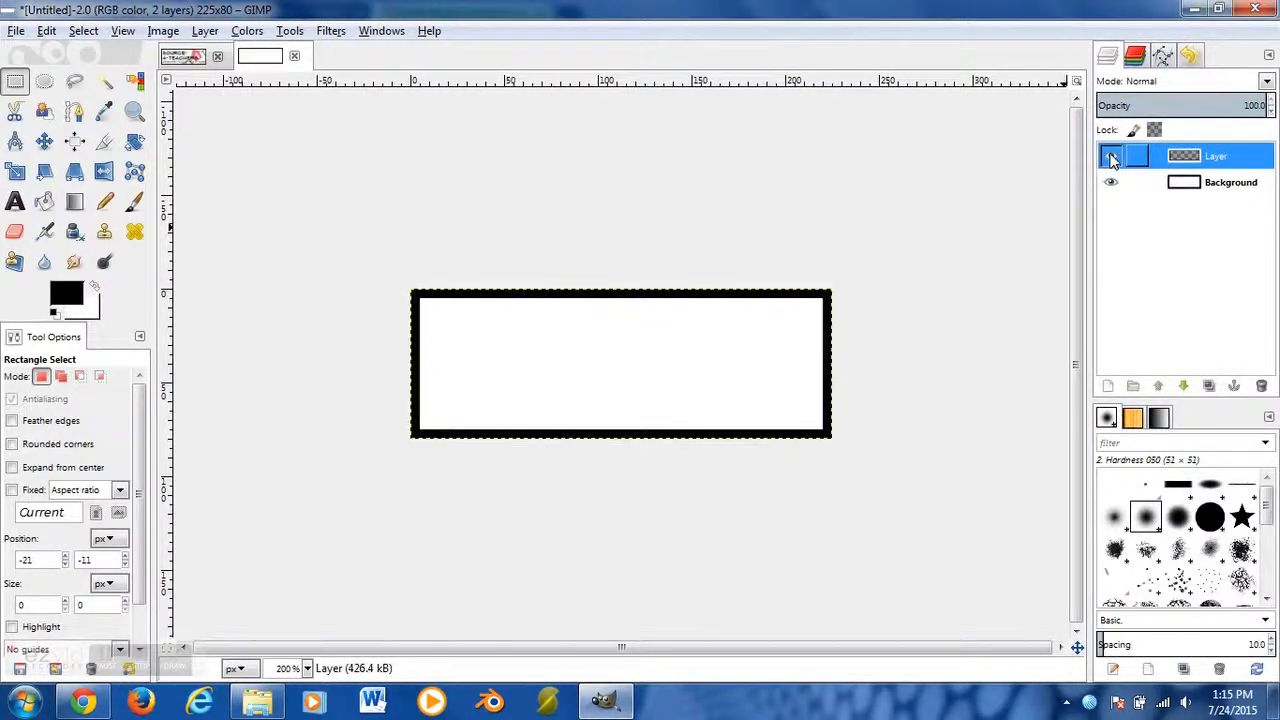
{"action": "left_click", "coordinate": [1113, 182]}
{"action": "left_click", "coordinate": [1114, 182]}
{"action": "left_click", "coordinate": [1114, 182]}
{"action": "left_click", "coordinate": [1114, 182]}
{"action": "left_click", "coordinate": [1113, 159]}
{"action": "left_click", "coordinate": [1112, 158]}
{"action": "left_click", "coordinate": [1112, 158]}
{"action": "left_click", "coordinate": [1112, 158]}
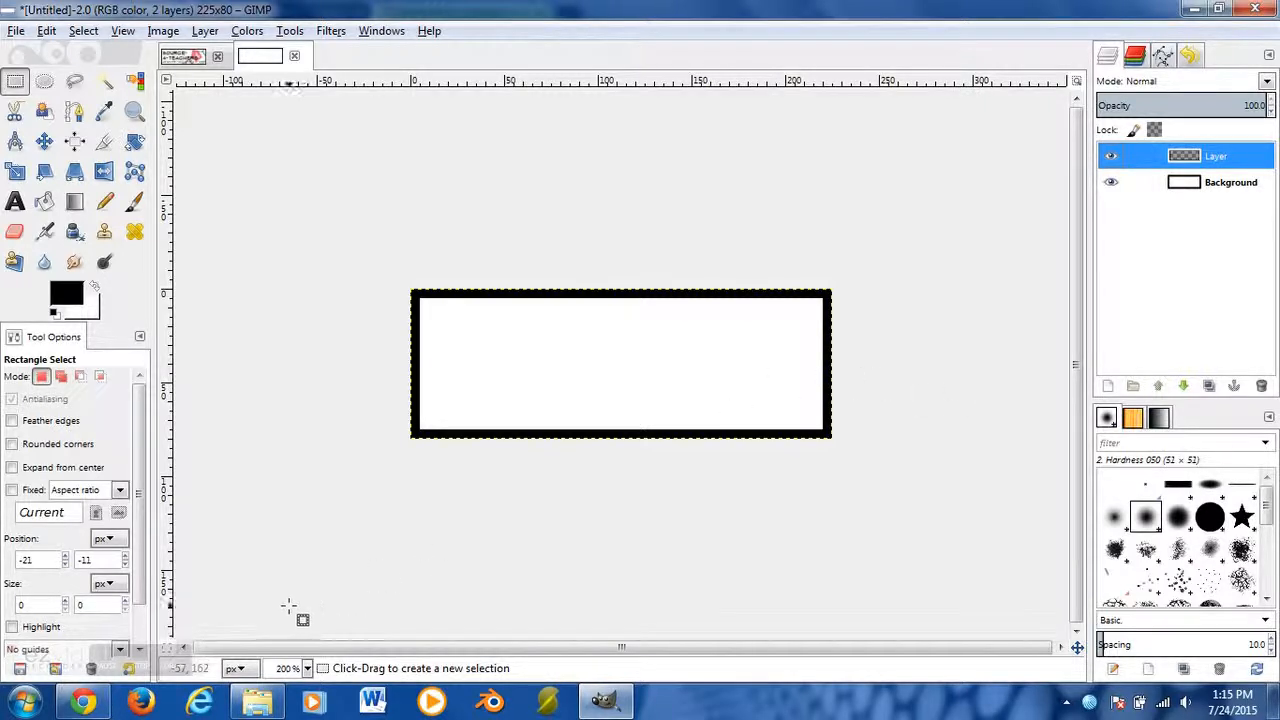
Switch to Chrome and search Google Images for "back to school" in a new tab
{"action": "left_click", "coordinate": [83, 702]}
{"action": "left_click", "coordinate": [566, 22]}
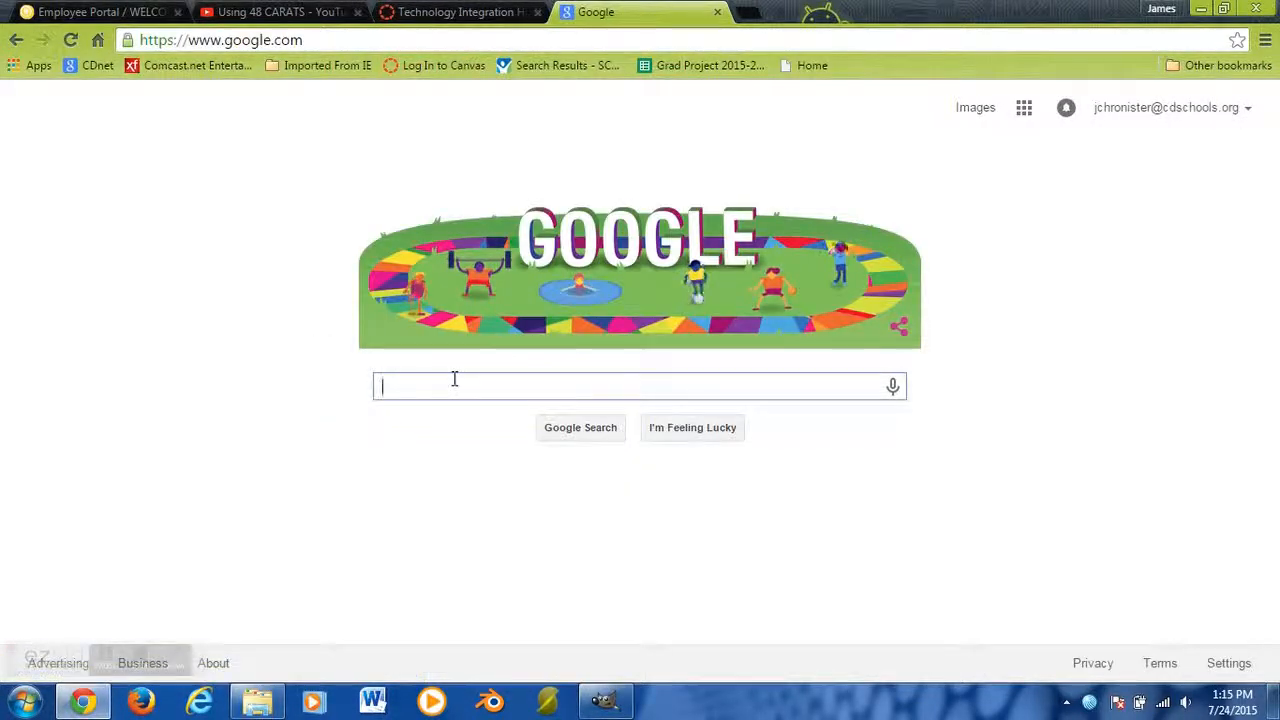
{"action": "type", "text": "back to school"}
{"action": "key", "text": "Return"}
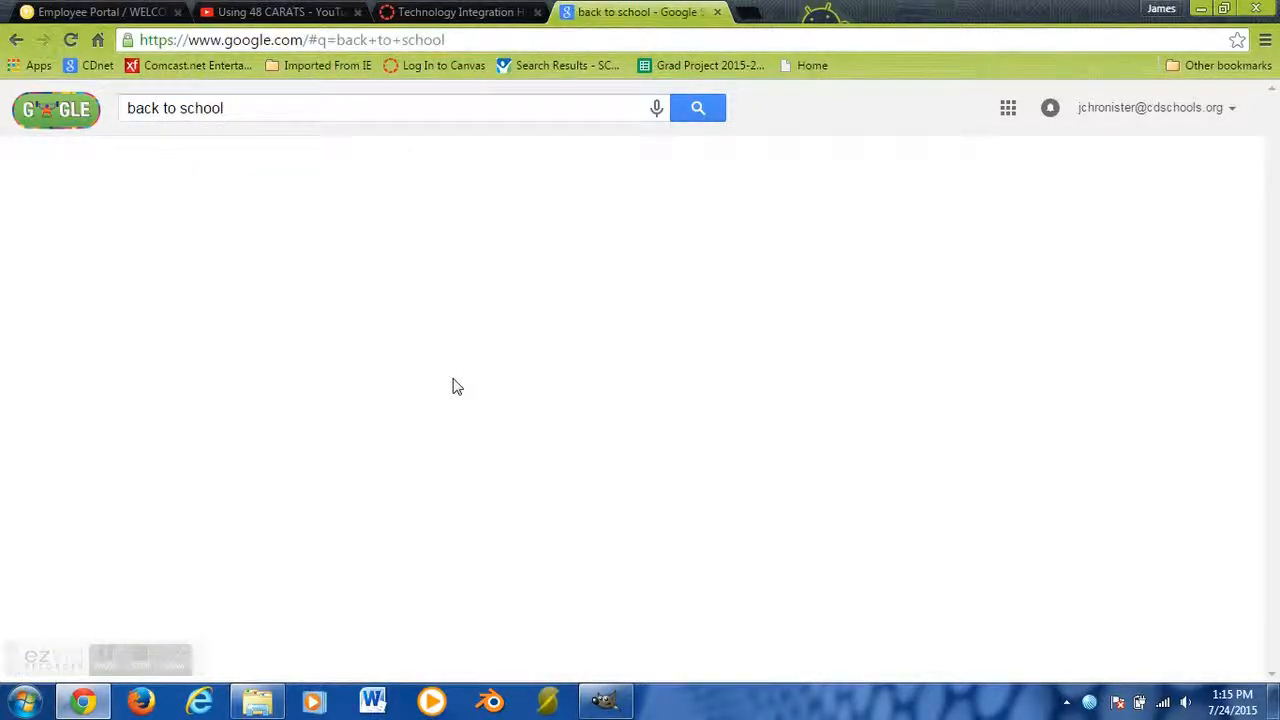
{"action": "left_click", "coordinate": [203, 163]}
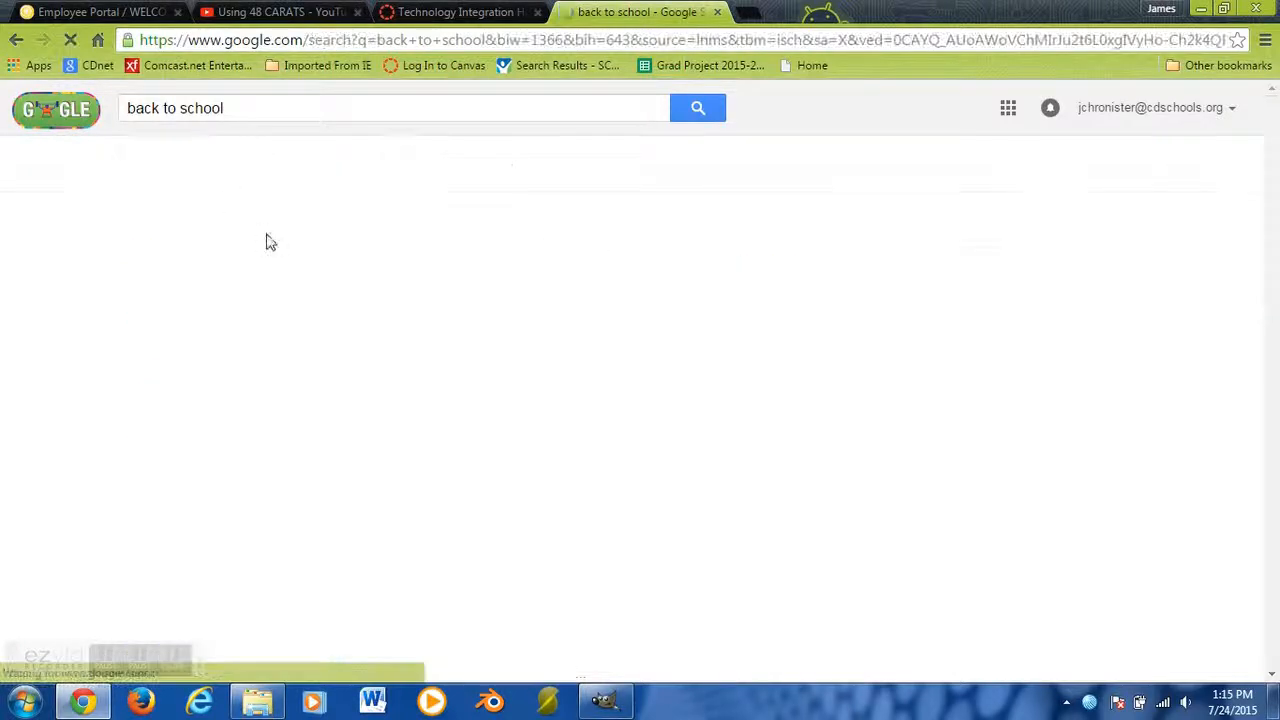
{"action": "scroll", "coordinate": [356, 405], "scroll_direction": "down", "scroll_amount": 1}
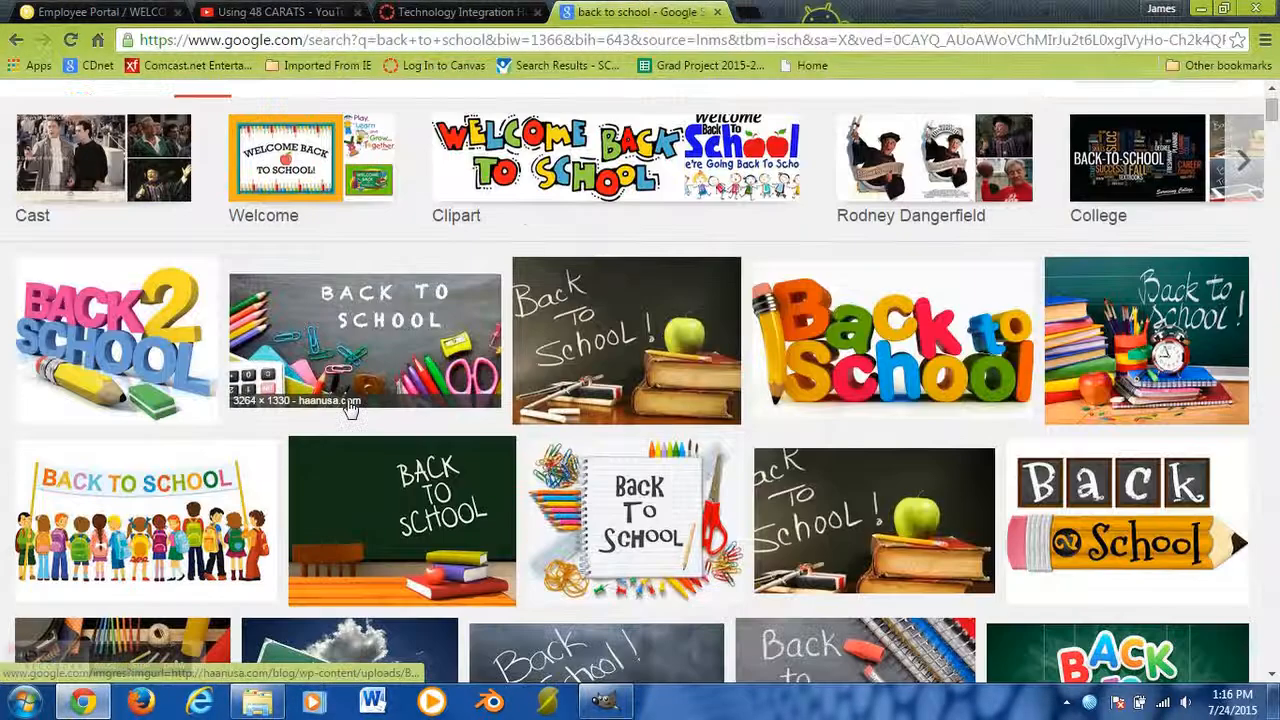
Open the 3D-lettered "Back 2 School" picture with the pencil and eraser at full size and copy the image
{"action": "left_click", "coordinate": [105, 345]}
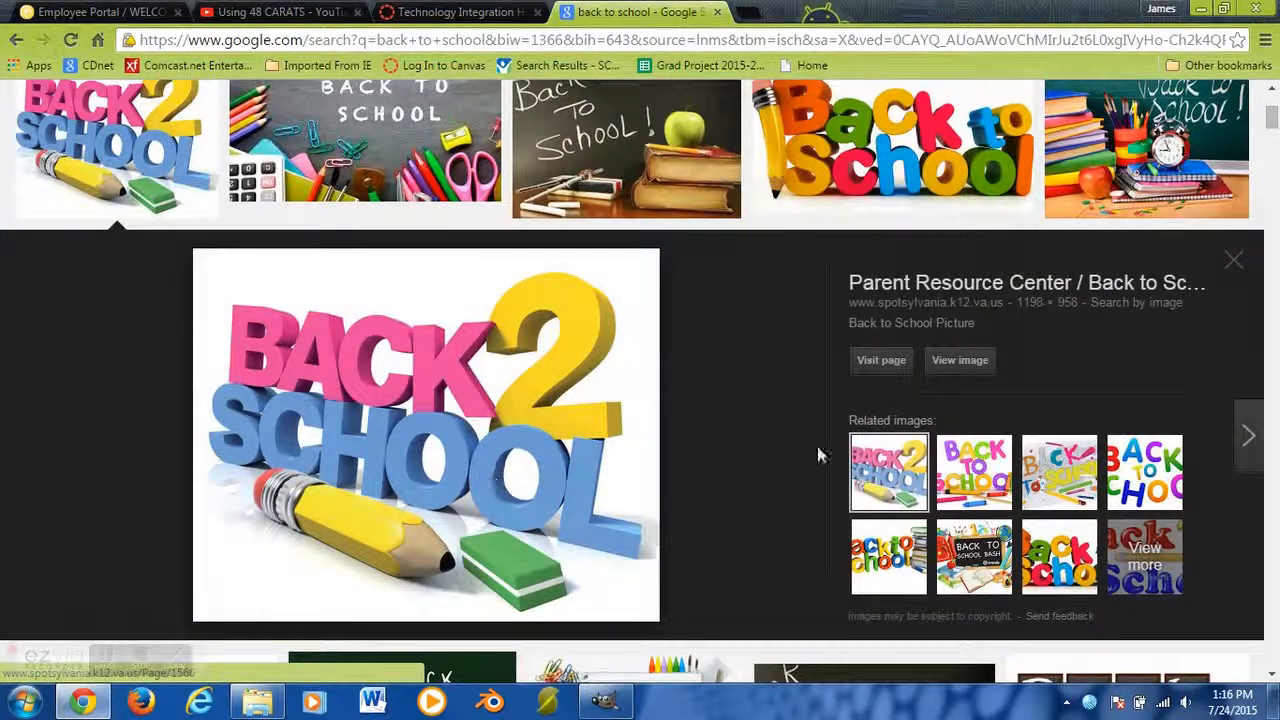
{"action": "left_click", "coordinate": [978, 364]}
{"action": "right_click", "coordinate": [374, 357]}
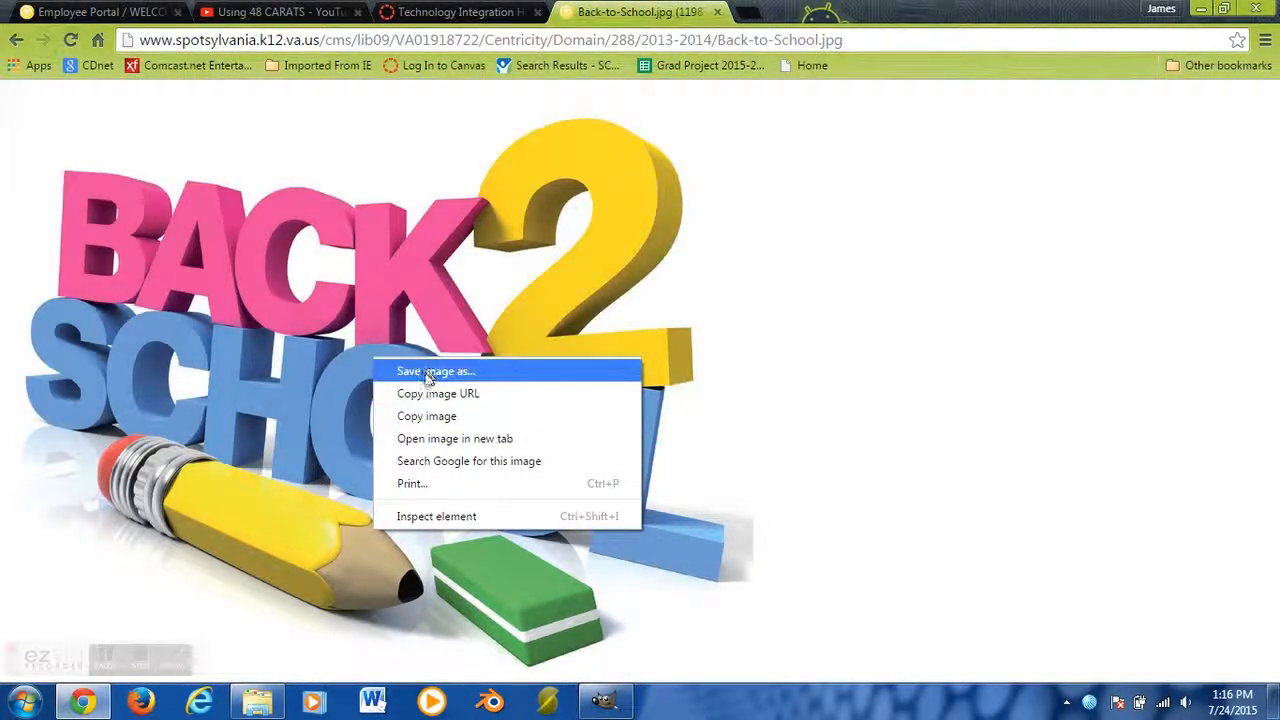
{"action": "left_click", "coordinate": [421, 417]}
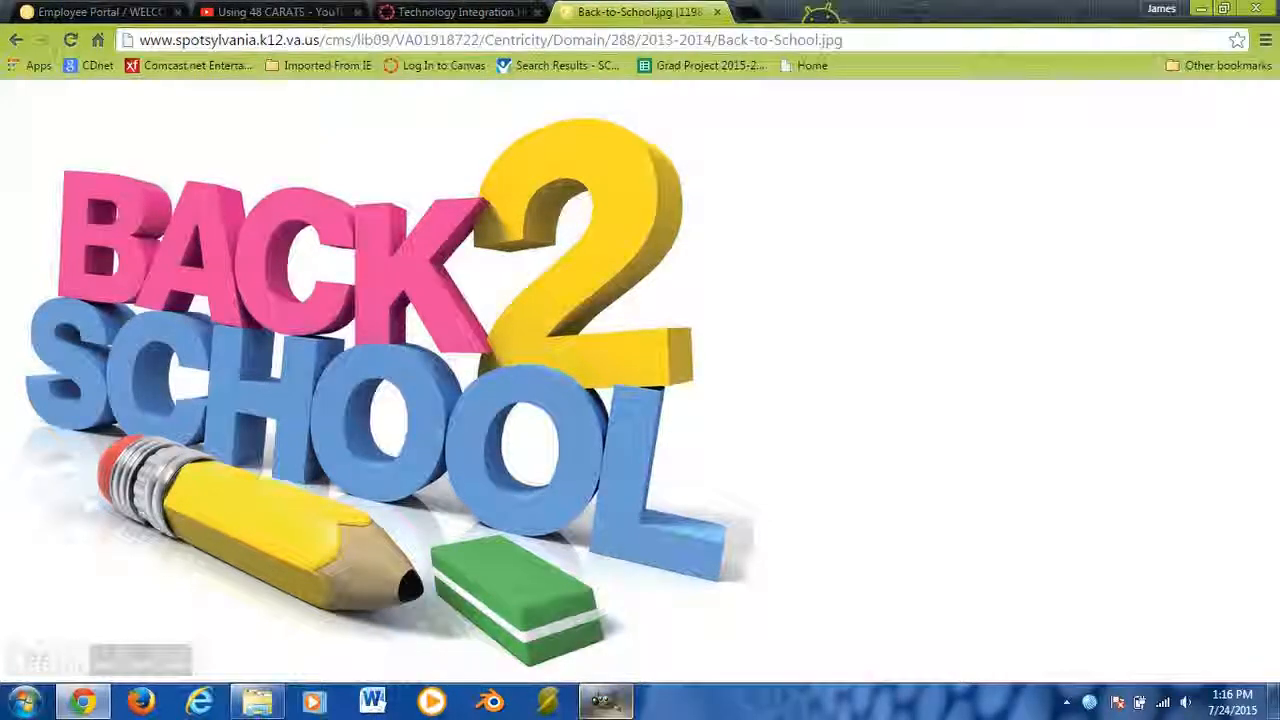
Switch to GIMP, paste the copied picture into the 225 × 80 button image, and turn the floating selection into a new layer
{"action": "left_click", "coordinate": [604, 700]}
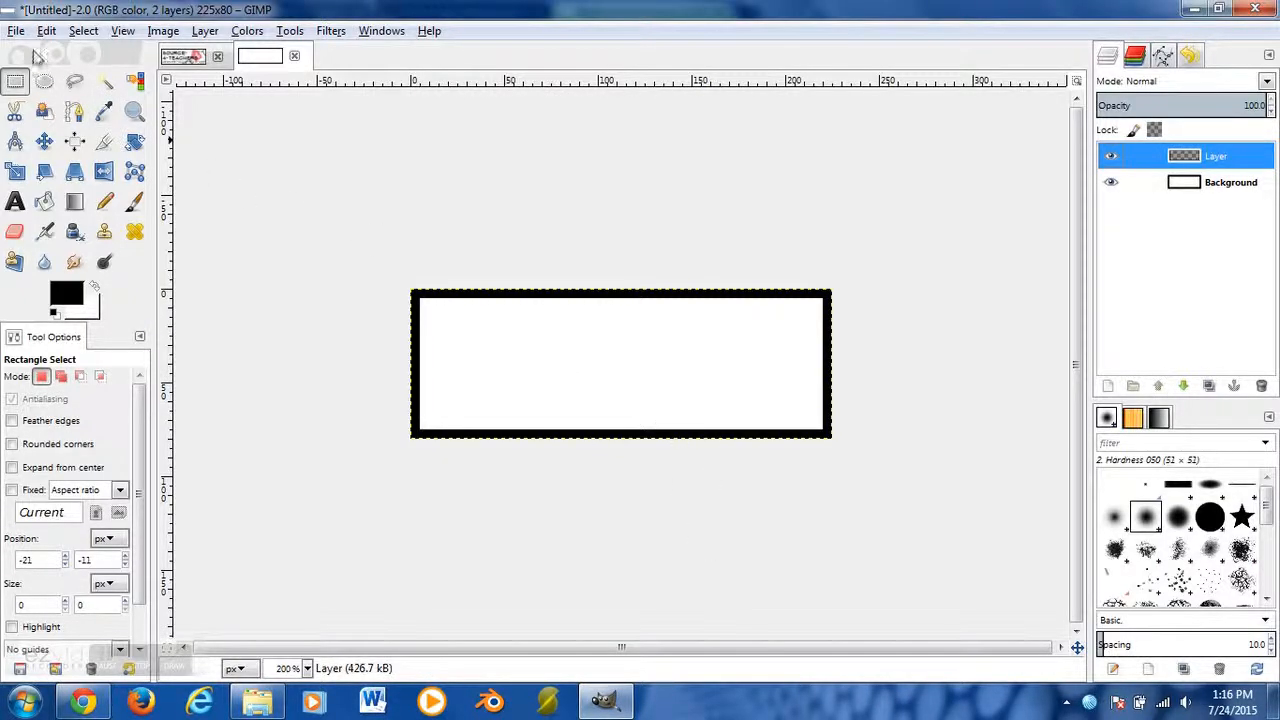
{"action": "right_click", "coordinate": [533, 351]}
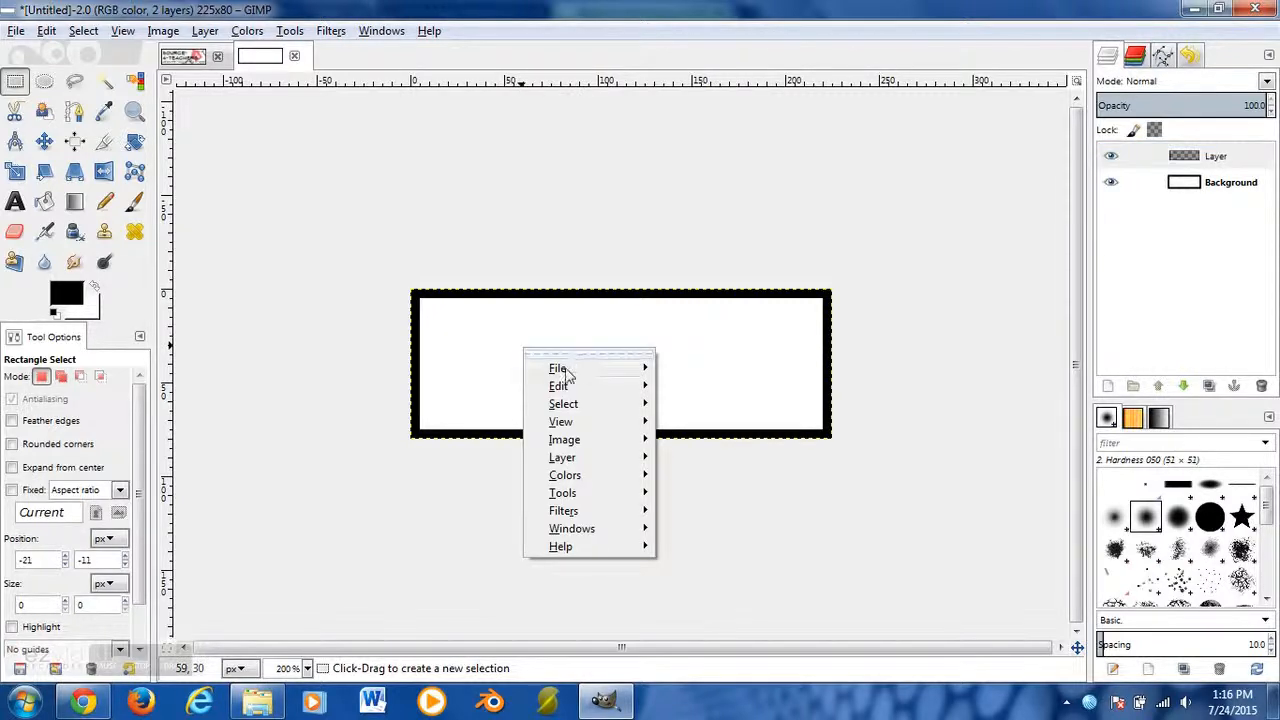
{"action": "mouse_move", "coordinate": [559, 388]}
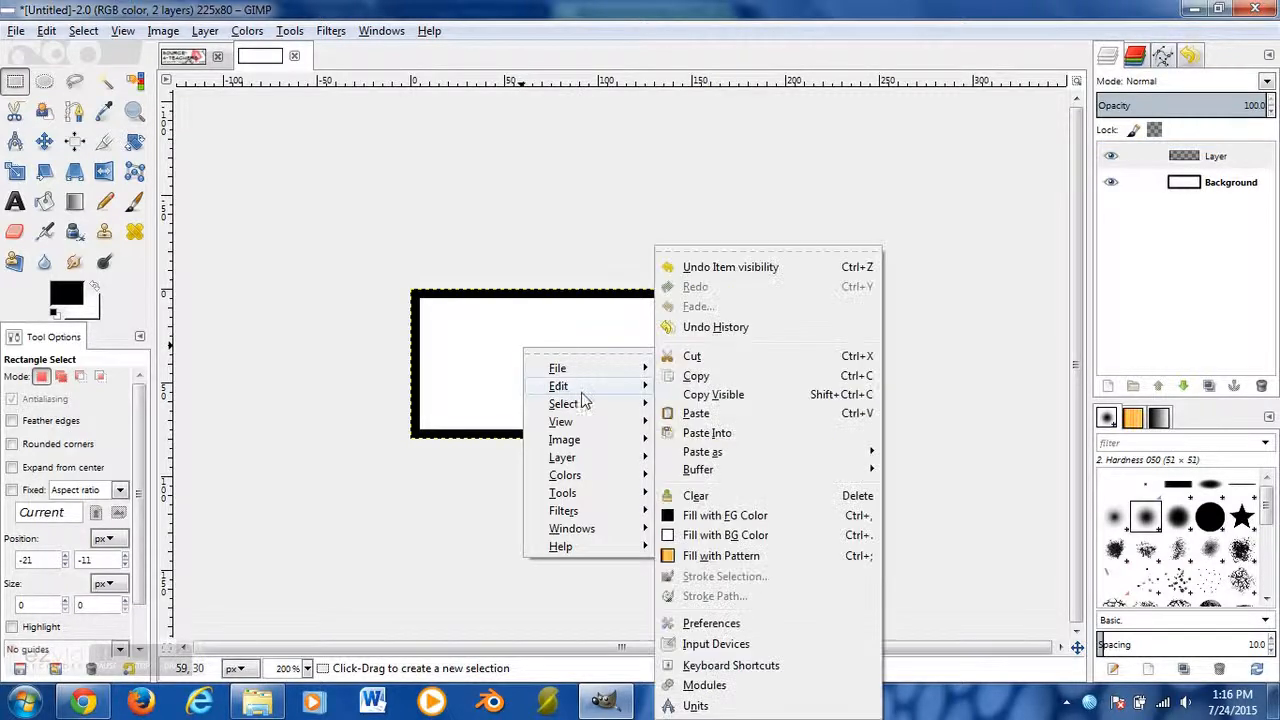
{"action": "left_click", "coordinate": [697, 413]}
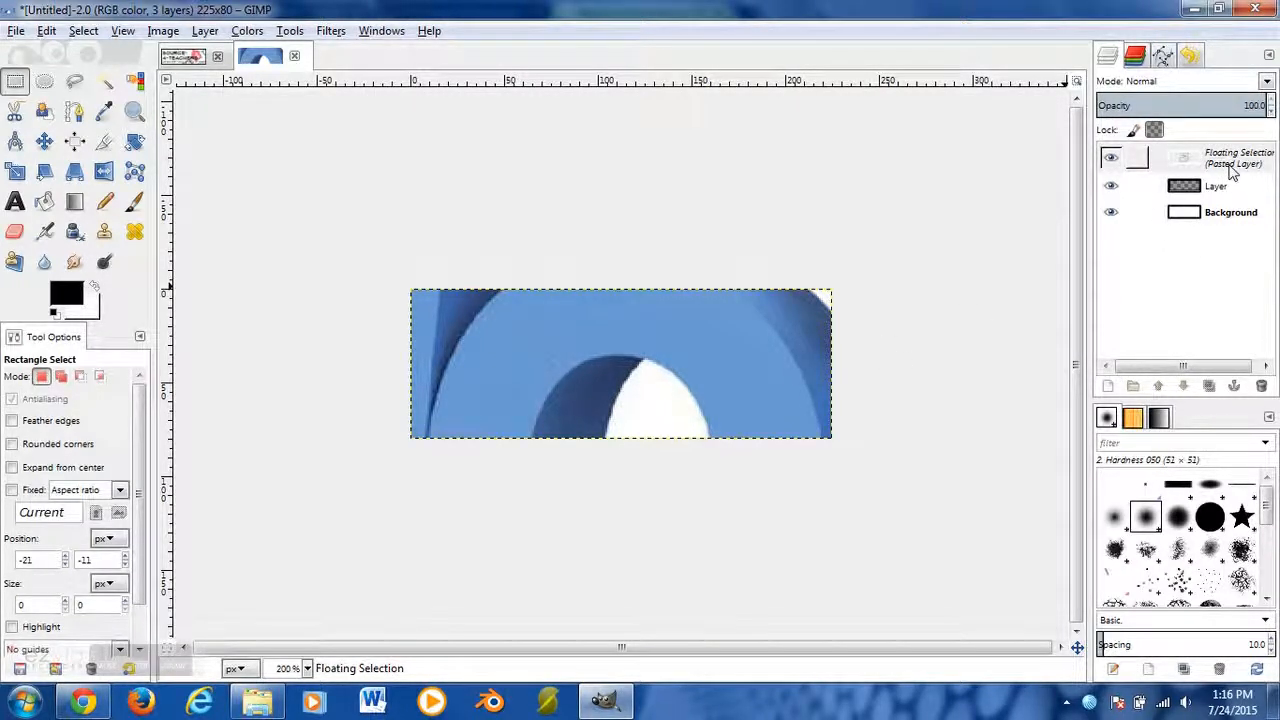
{"action": "left_click", "coordinate": [16, 31]}
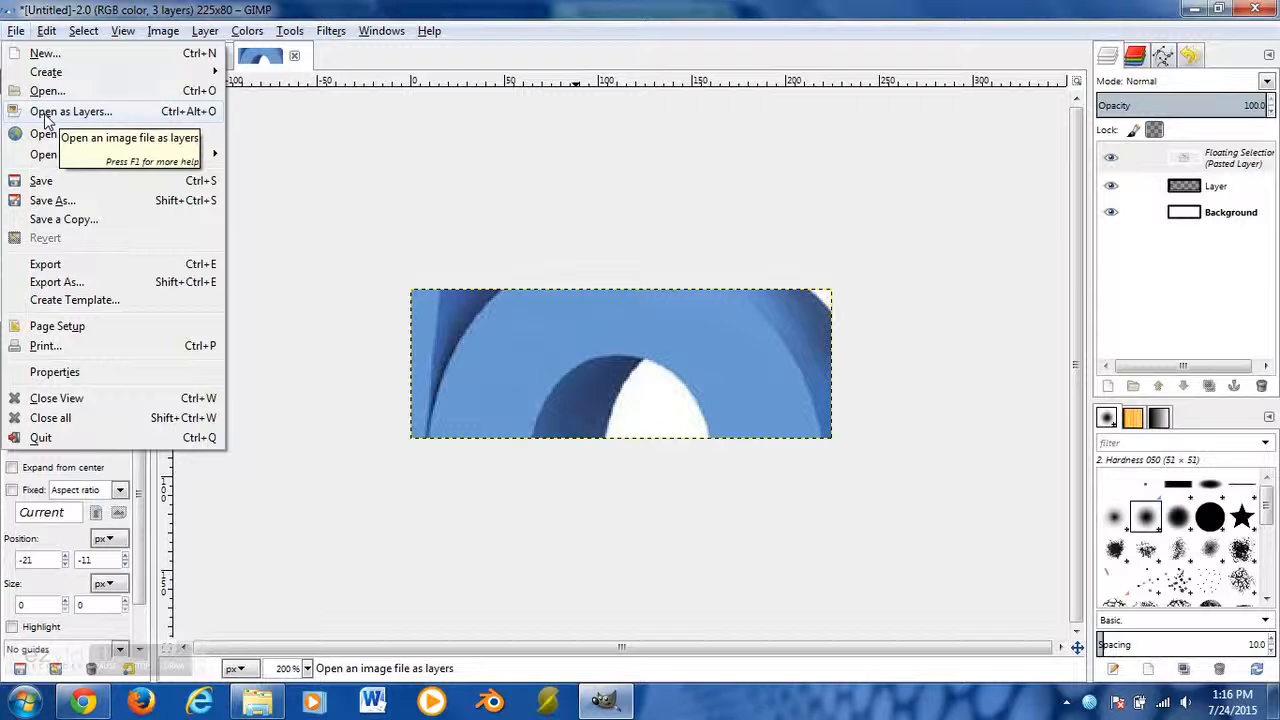
{"action": "left_click", "coordinate": [17, 33]}
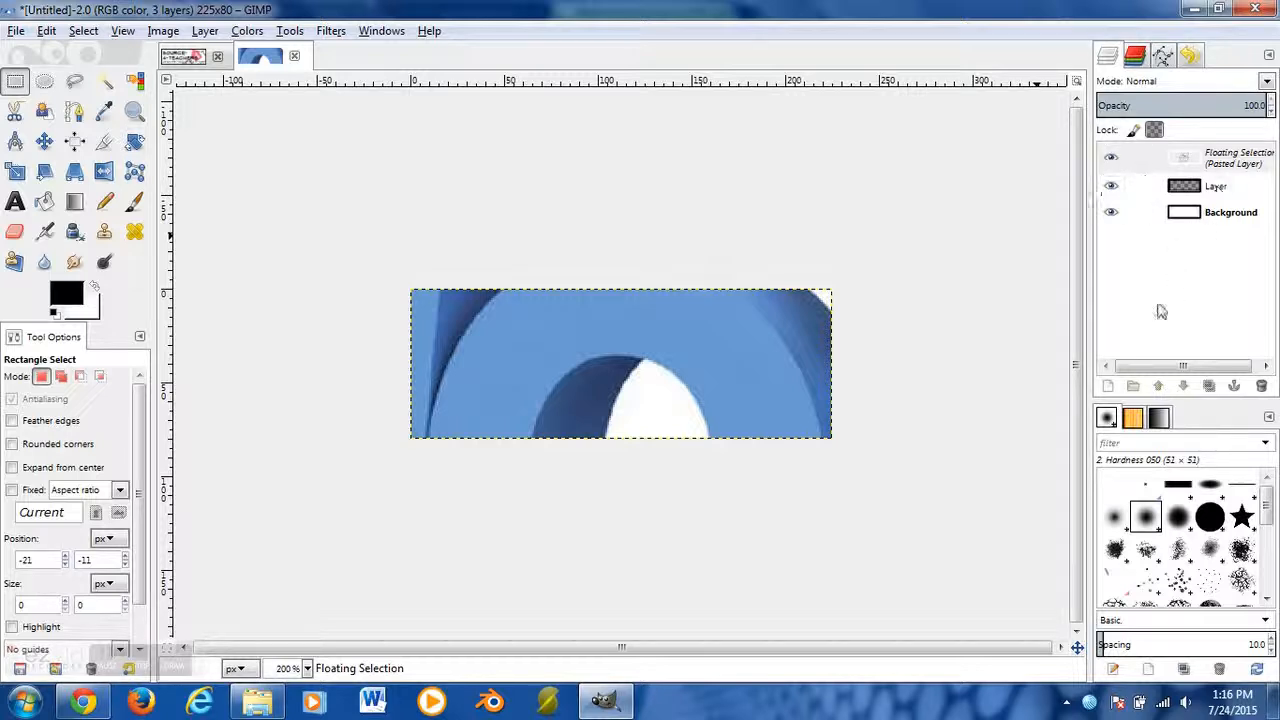
{"action": "left_click", "coordinate": [1107, 388]}
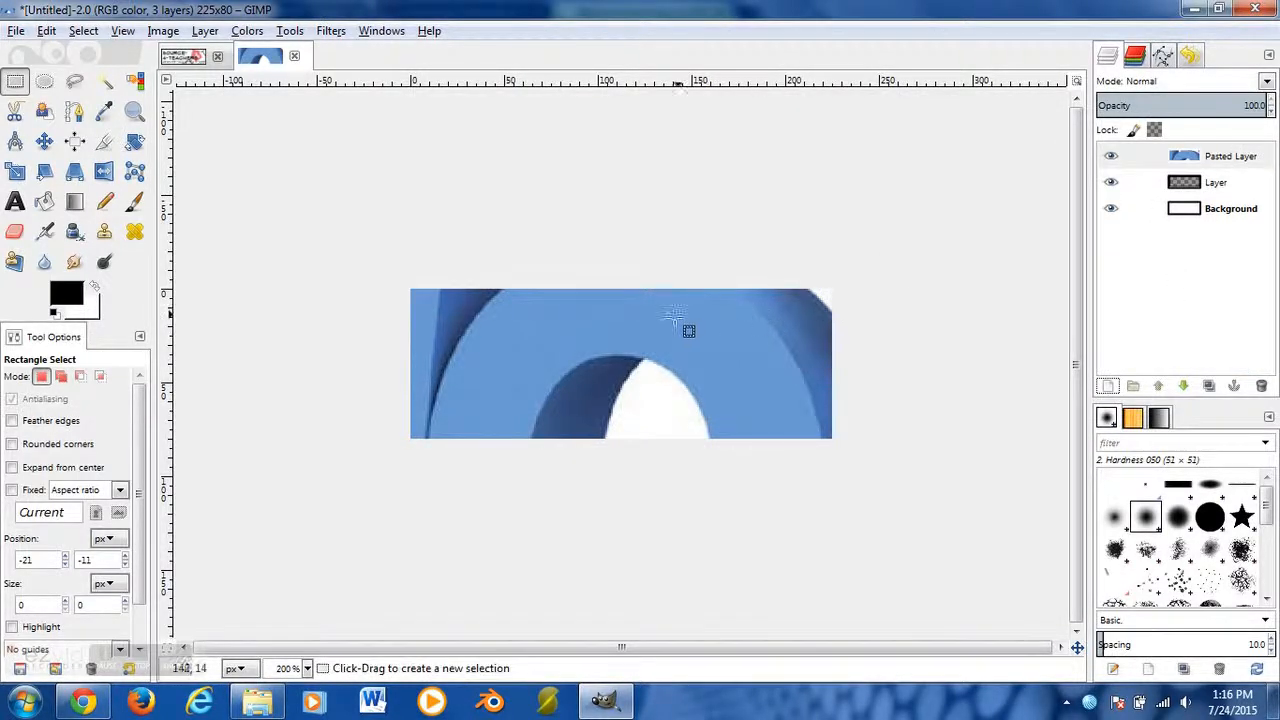
Scale the pasted picture layer to about 598 × 478 px with its aspect ratio kept, and move it back over the canvas
{"action": "left_click", "coordinate": [15, 175]}
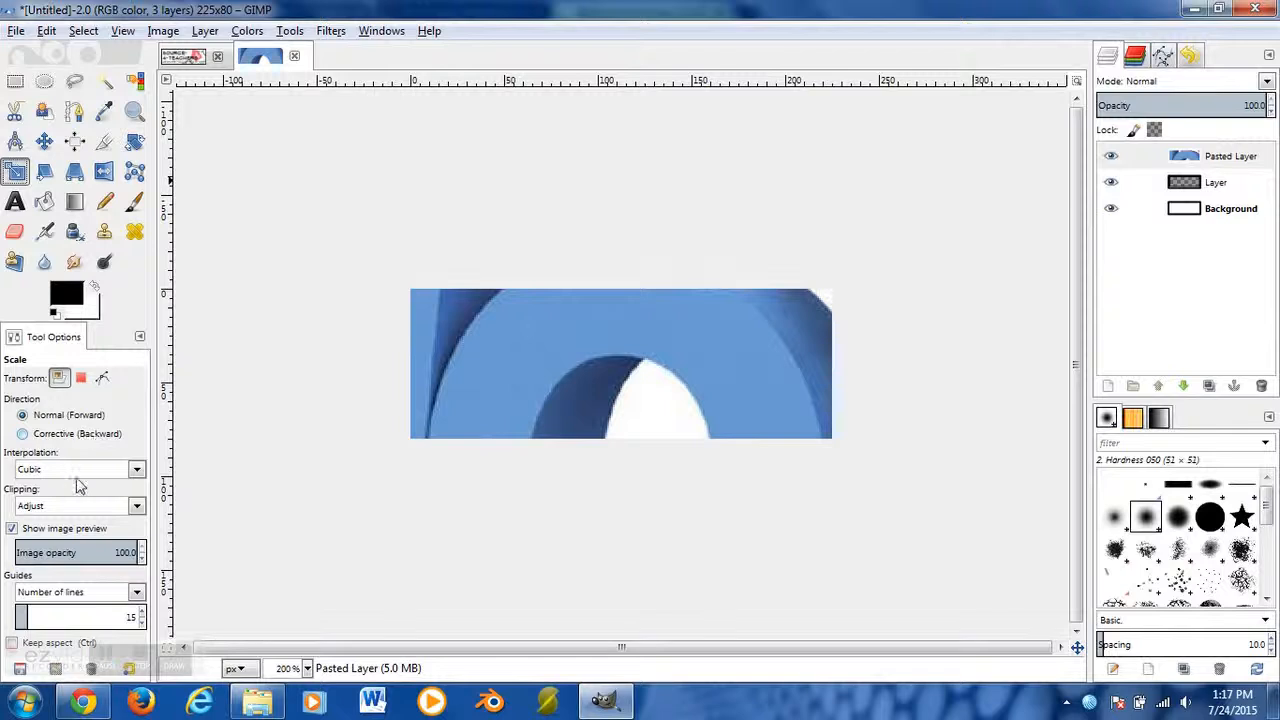
{"action": "left_click", "coordinate": [12, 643]}
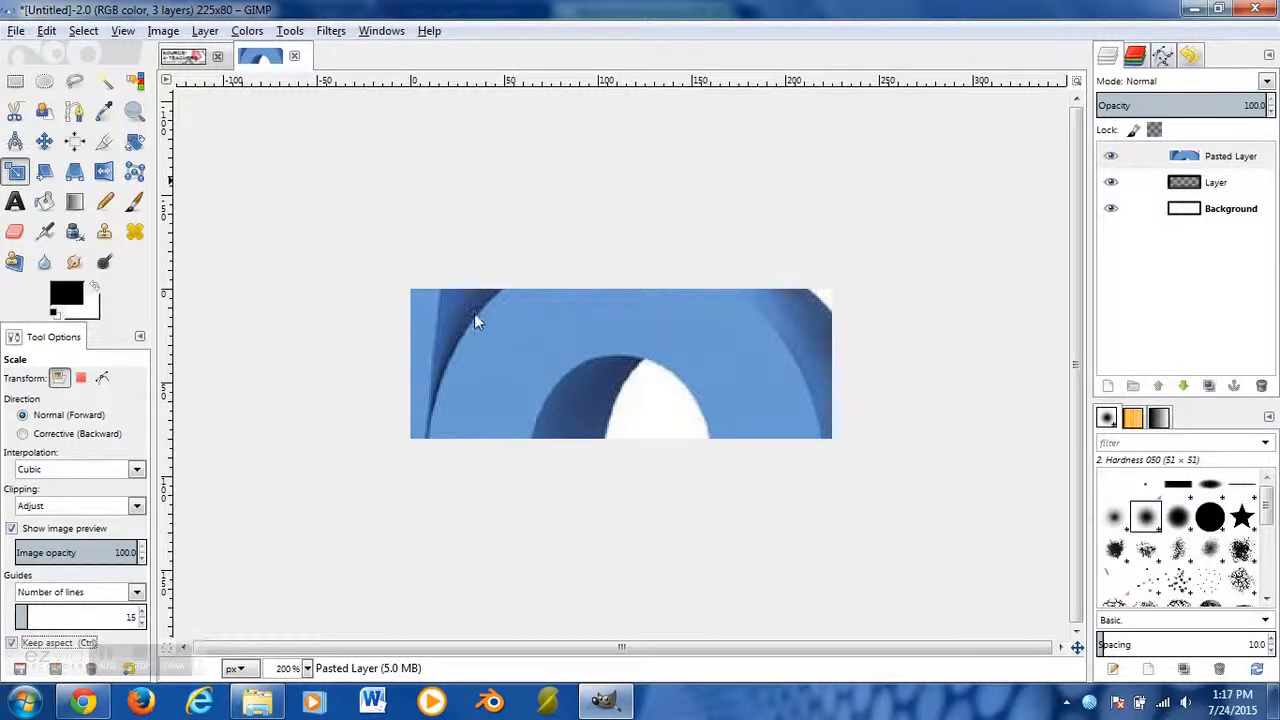
{"action": "left_click_drag", "start_coordinate": [446, 297], "coordinate": [886, 574]}
{"action": "left_click_drag", "start_coordinate": [357, 209], "coordinate": [968, 678]}
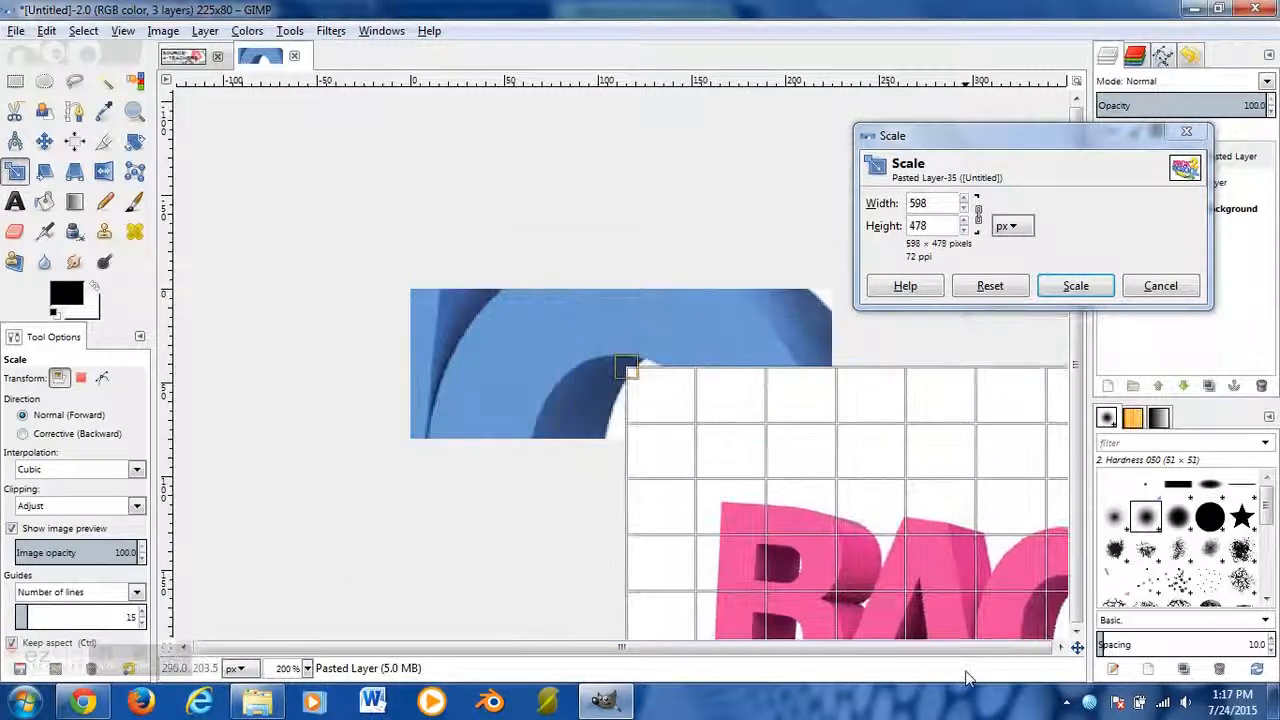
{"action": "left_click", "coordinate": [1075, 286]}
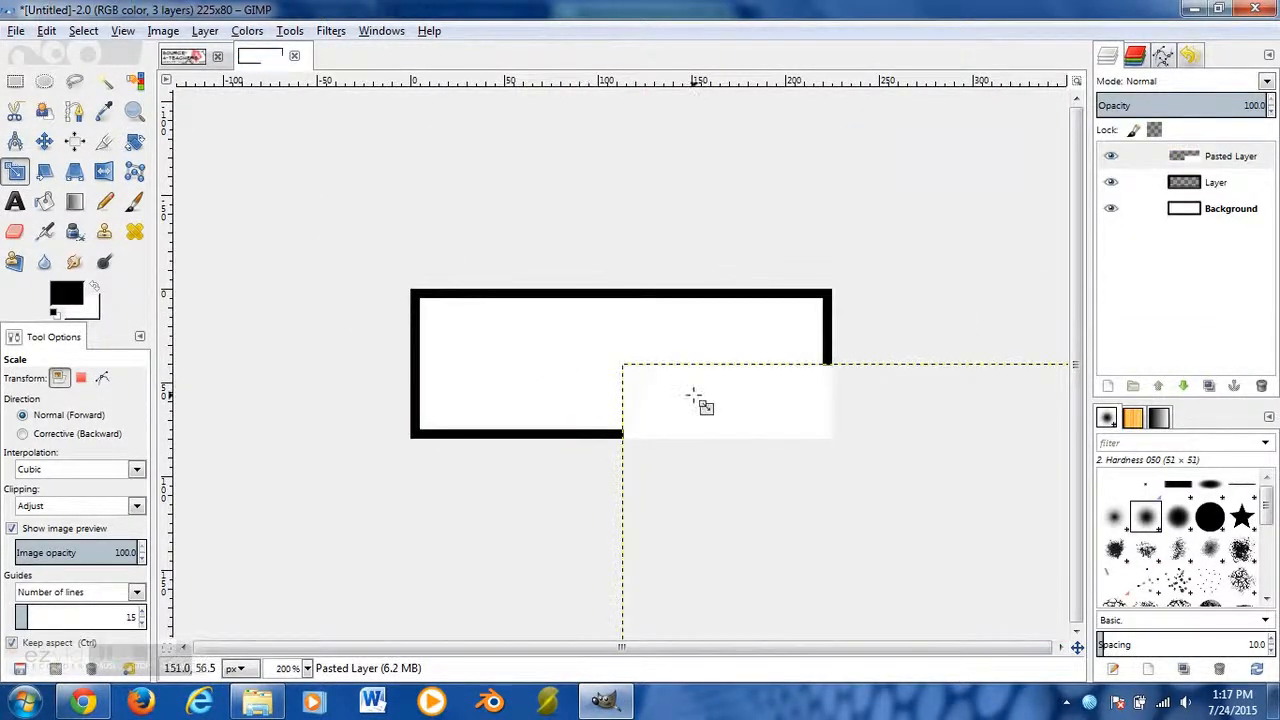
{"action": "key", "text": "m"}
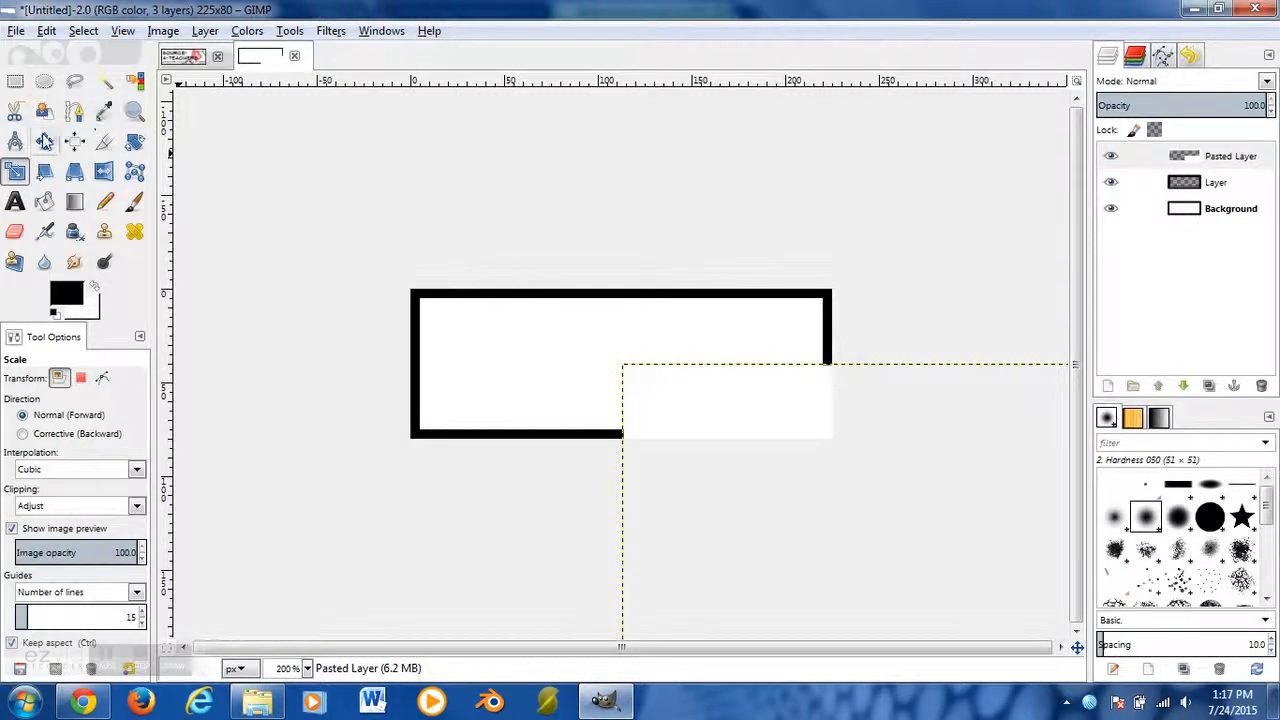
{"action": "left_click_drag", "start_coordinate": [598, 422], "coordinate": [337, 165]}
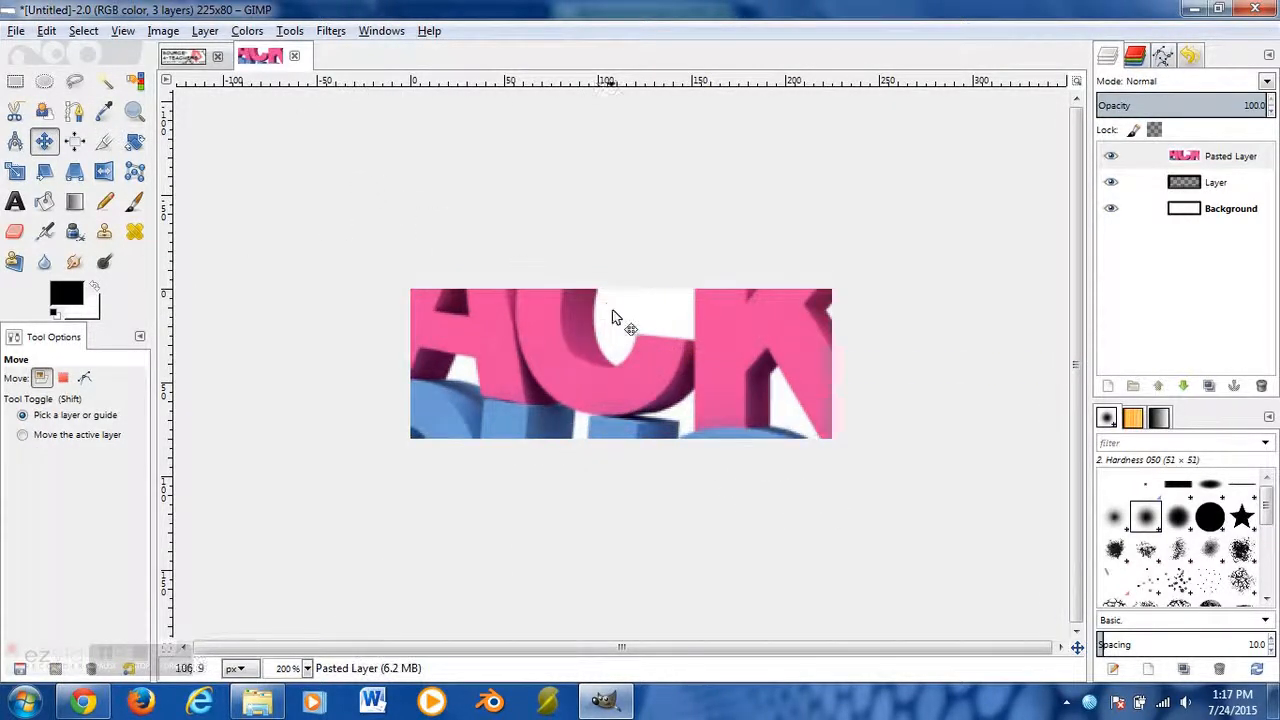
Shrink the picture layer further to about 326 × 261 px and move it back over the button
{"action": "left_click", "coordinate": [15, 173]}
{"action": "left_click", "coordinate": [222, 122]}
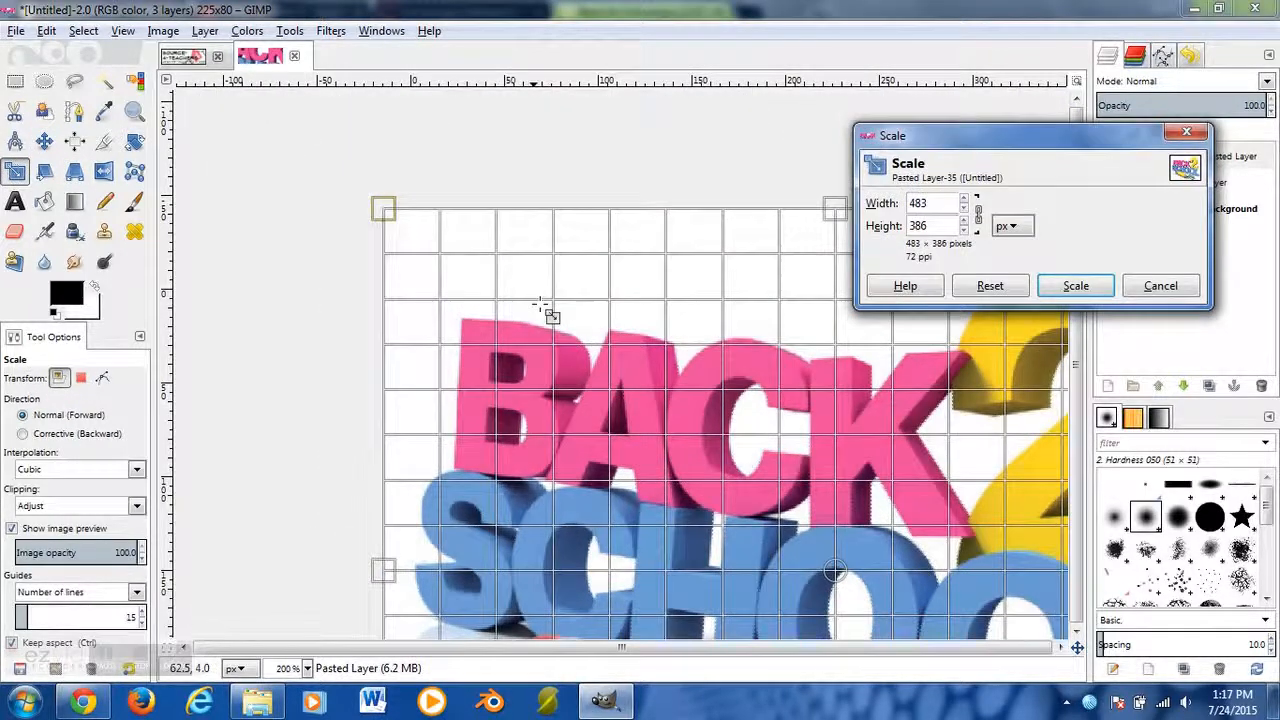
{"action": "left_click_drag", "start_coordinate": [577, 337], "coordinate": [780, 479]}
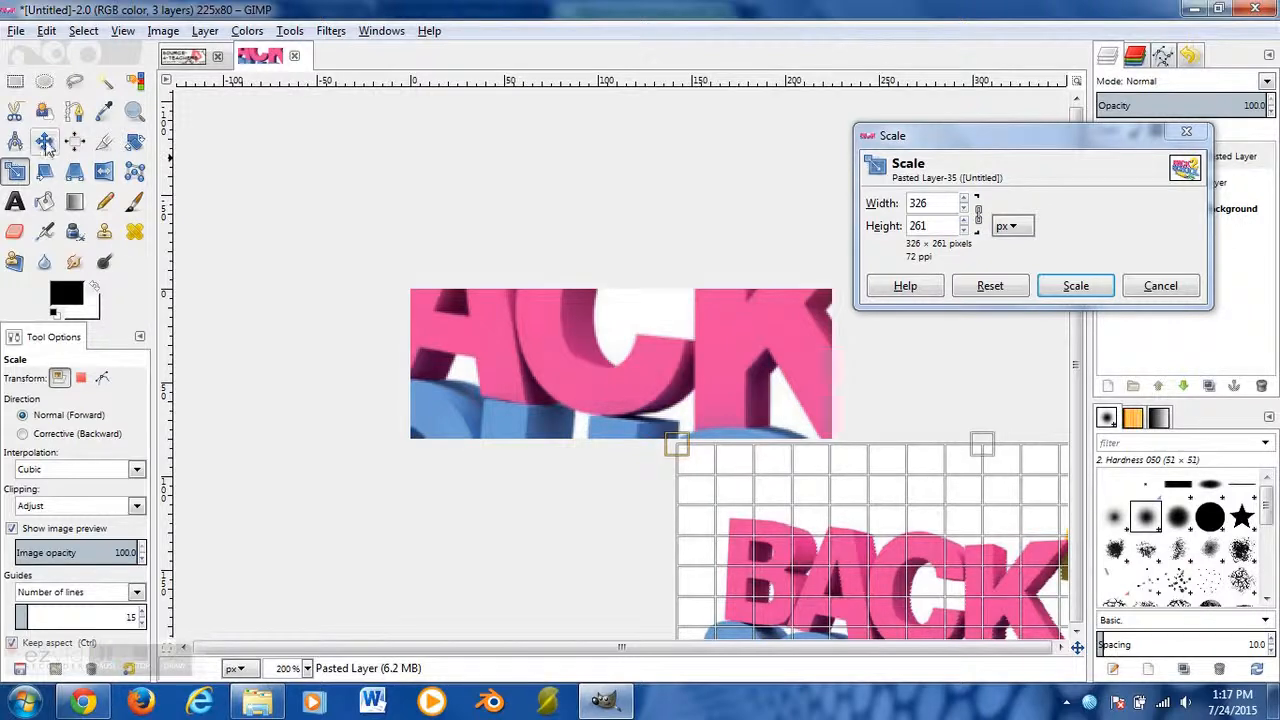
{"action": "left_click", "coordinate": [1076, 288]}
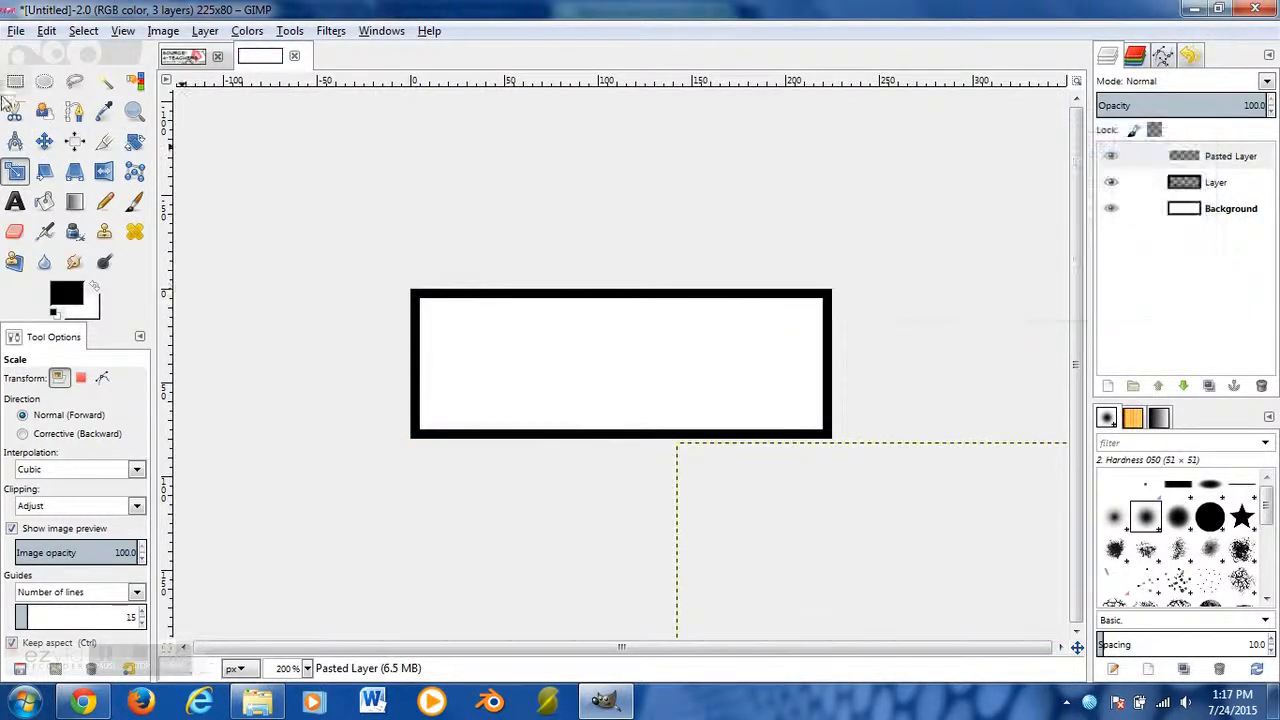
{"action": "left_click", "coordinate": [44, 141]}
{"action": "left_click_drag", "start_coordinate": [878, 561], "coordinate": [430, 177]}
Scale the picture layer down to about 115 × 92 px and place it over the right half of the button
{"action": "left_click", "coordinate": [15, 171]}
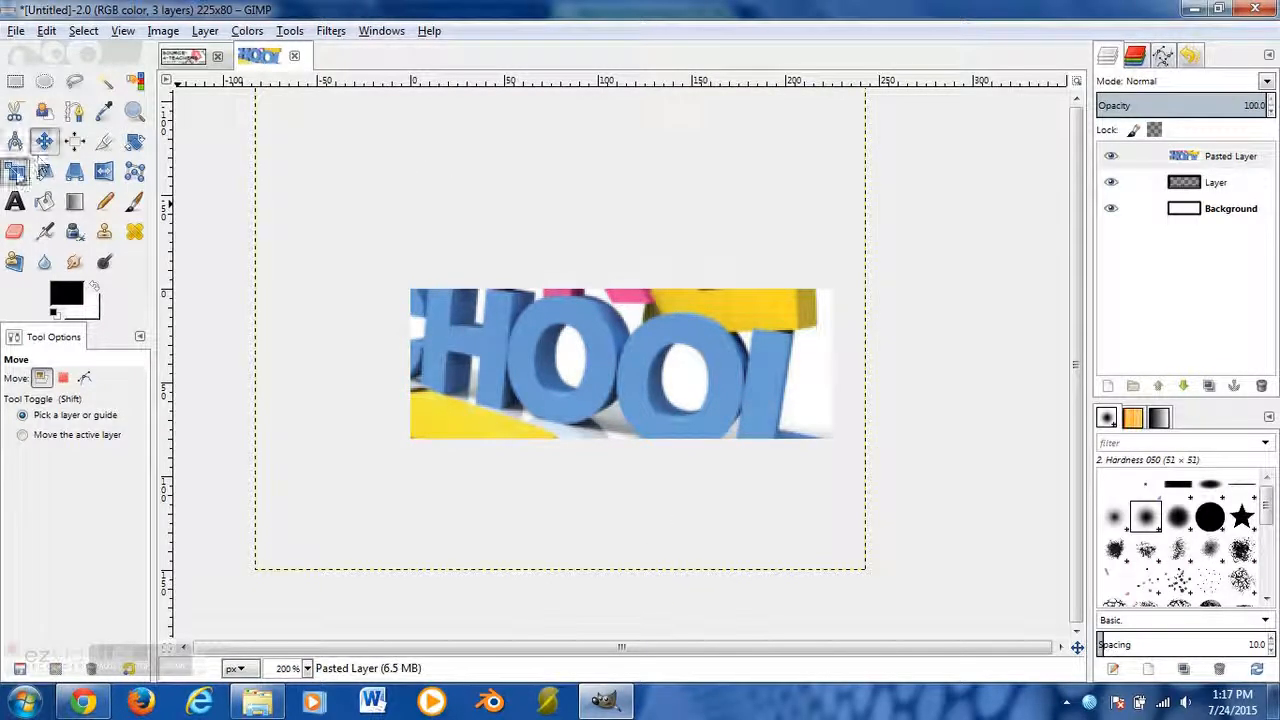
{"action": "left_click_drag", "start_coordinate": [289, 120], "coordinate": [762, 437]}
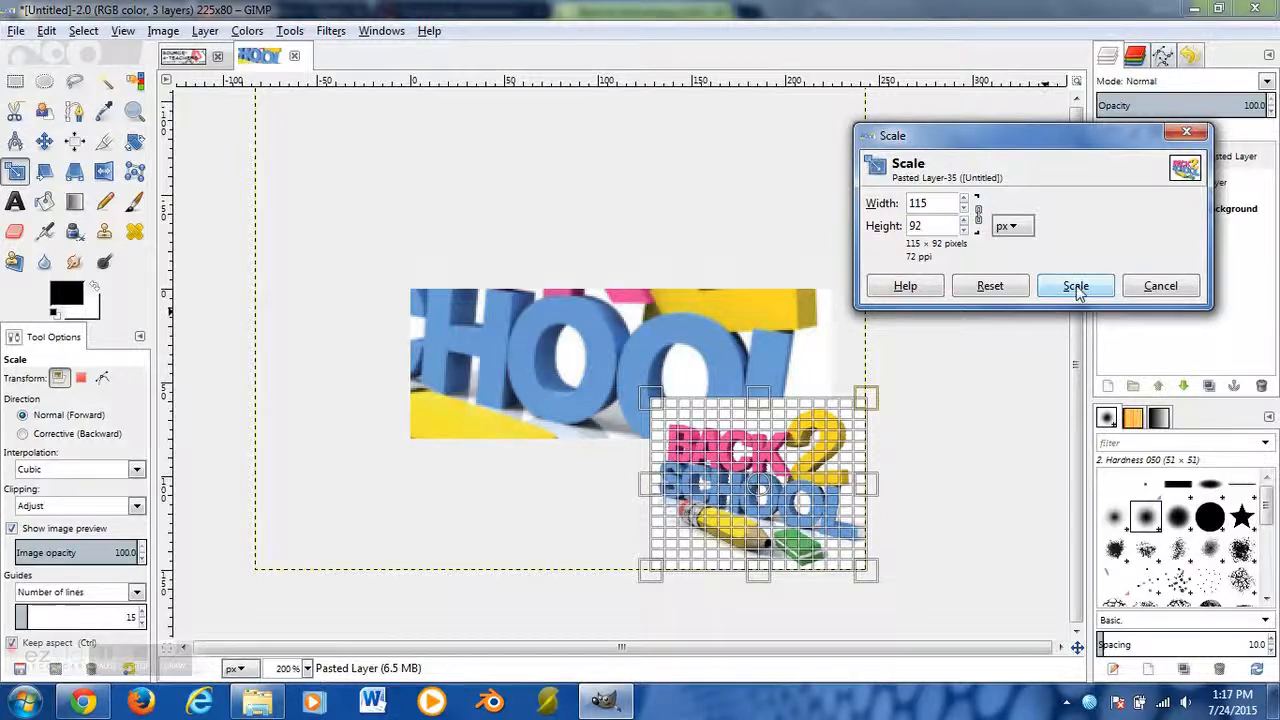
{"action": "left_click", "coordinate": [1075, 286]}
{"action": "left_click", "coordinate": [44, 141]}
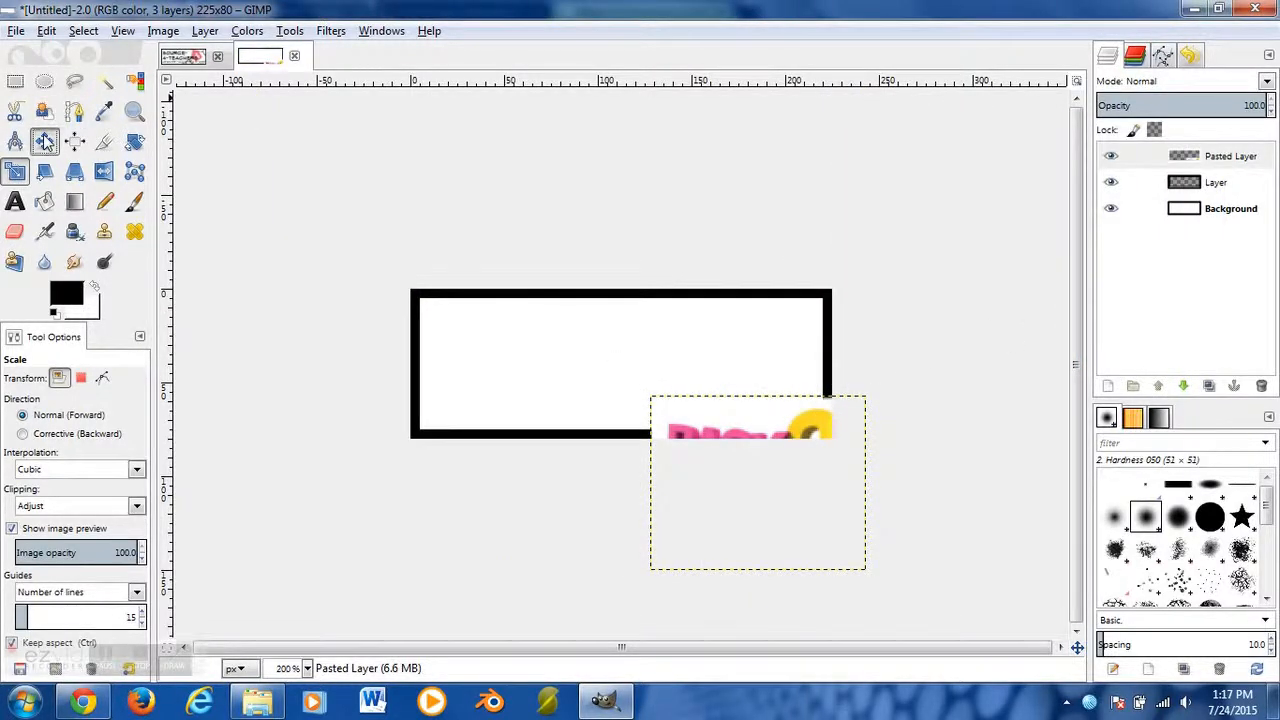
{"action": "left_click_drag", "start_coordinate": [751, 439], "coordinate": [675, 314]}
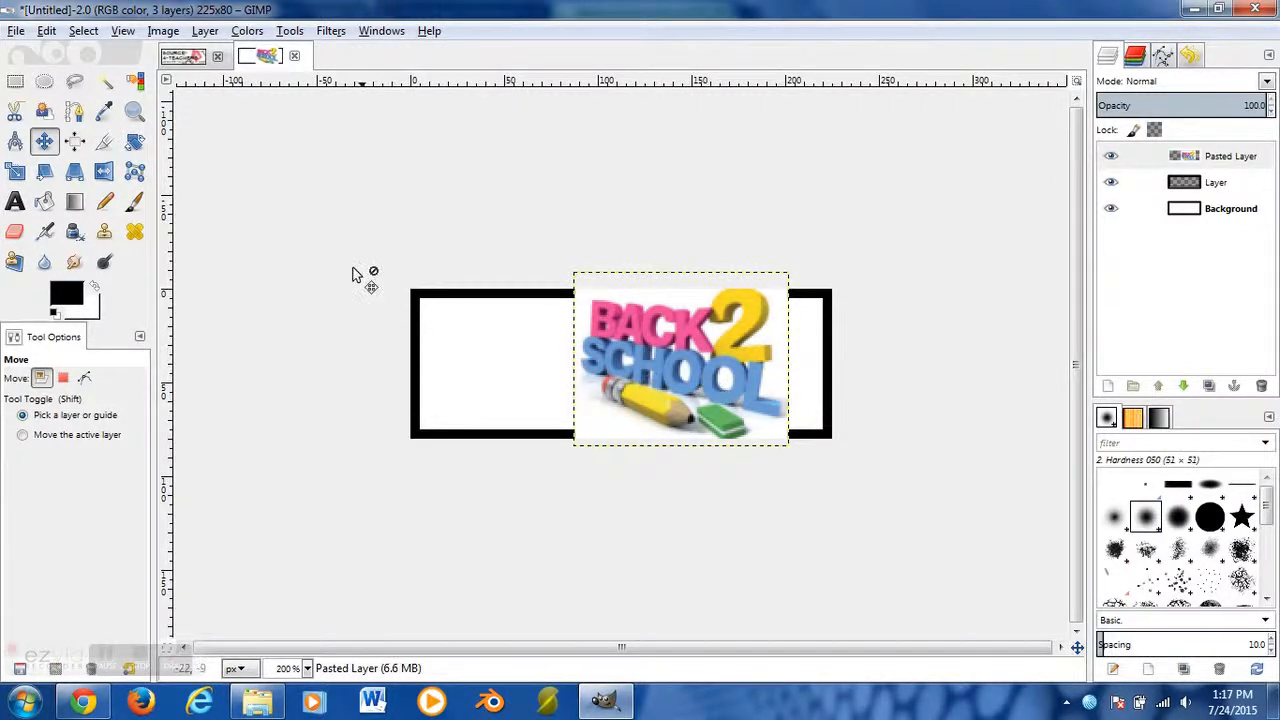
Rotate the picture layer counterclockwise by about 28 degrees (angle -28.21)
{"action": "left_click", "coordinate": [135, 145]}
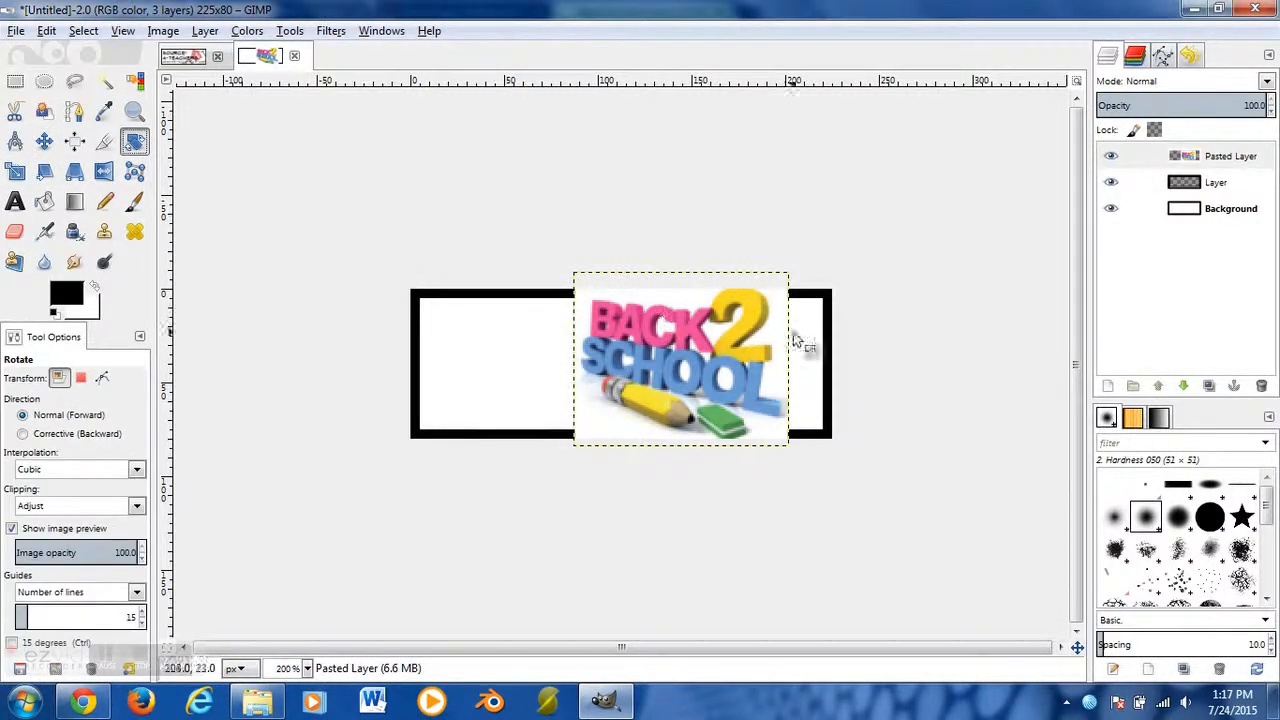
{"action": "left_click_drag", "start_coordinate": [757, 330], "coordinate": [812, 379]}
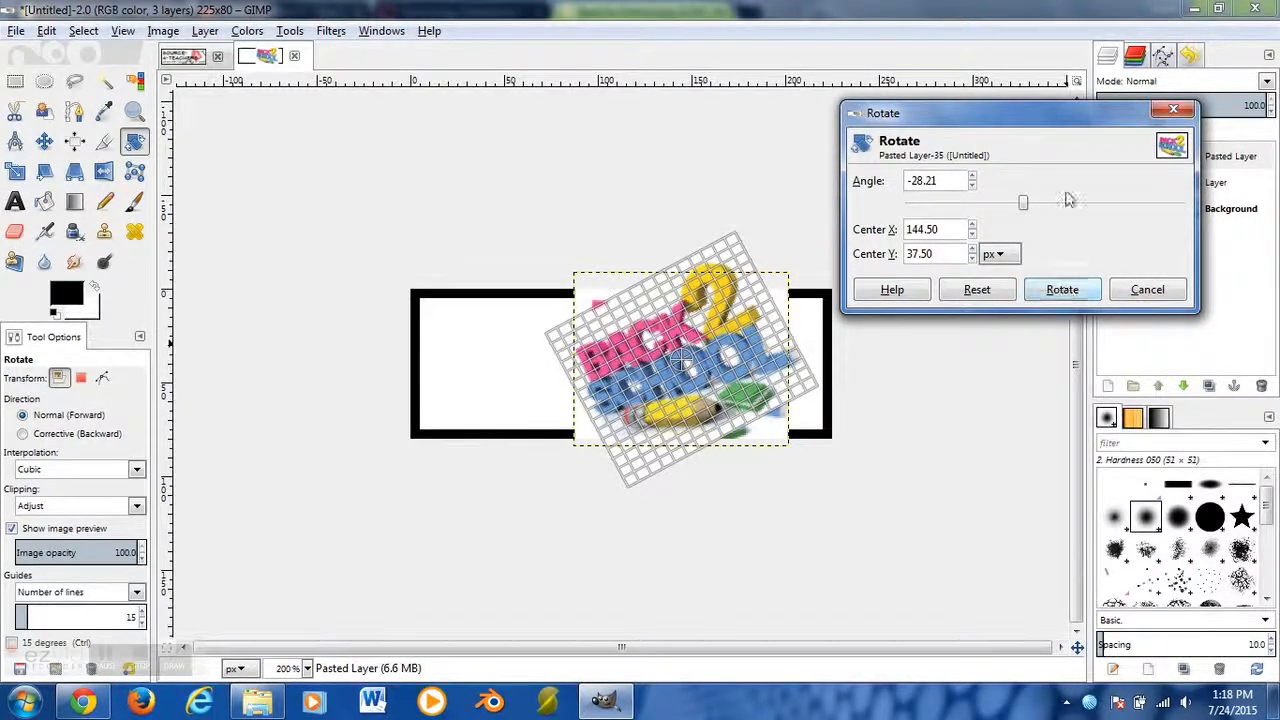
{"action": "left_click_drag", "start_coordinate": [1008, 118], "coordinate": [393, 160]}
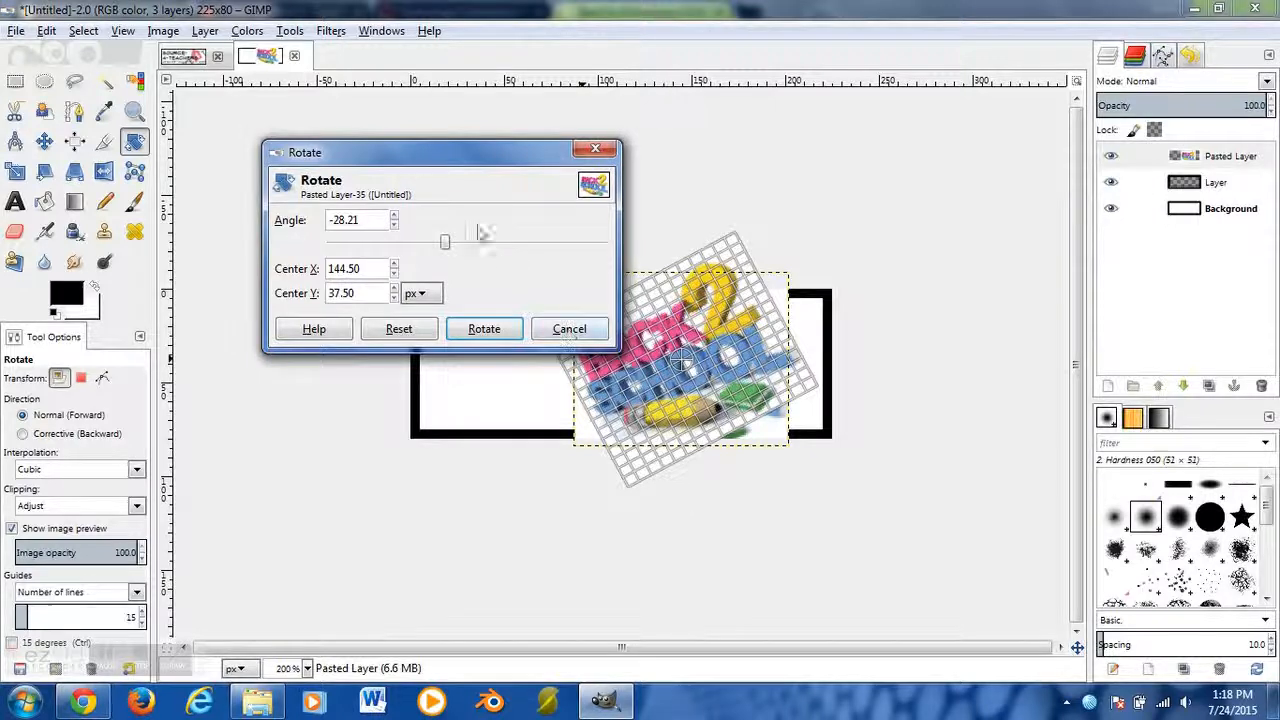
{"action": "left_click", "coordinate": [481, 332]}
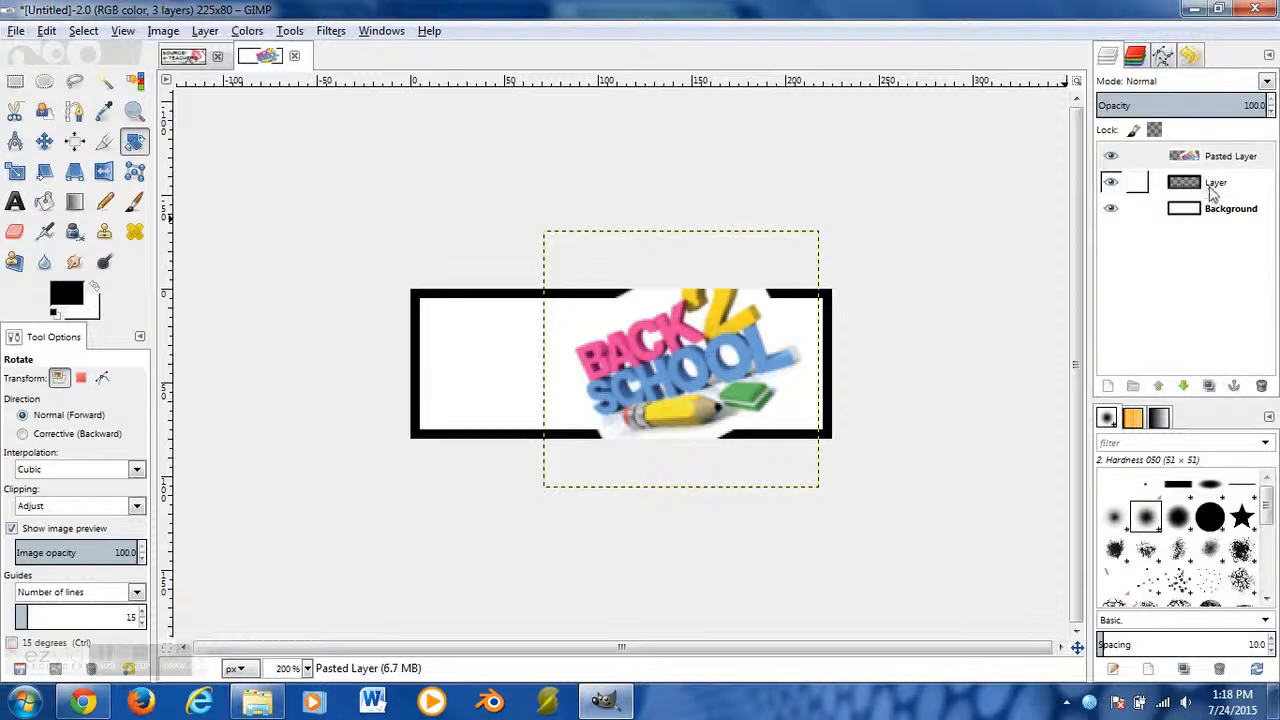
Move the picture layer beneath the border layer and shift the picture toward the button's right edge
{"action": "left_click_drag", "start_coordinate": [1220, 163], "coordinate": [1185, 200]}
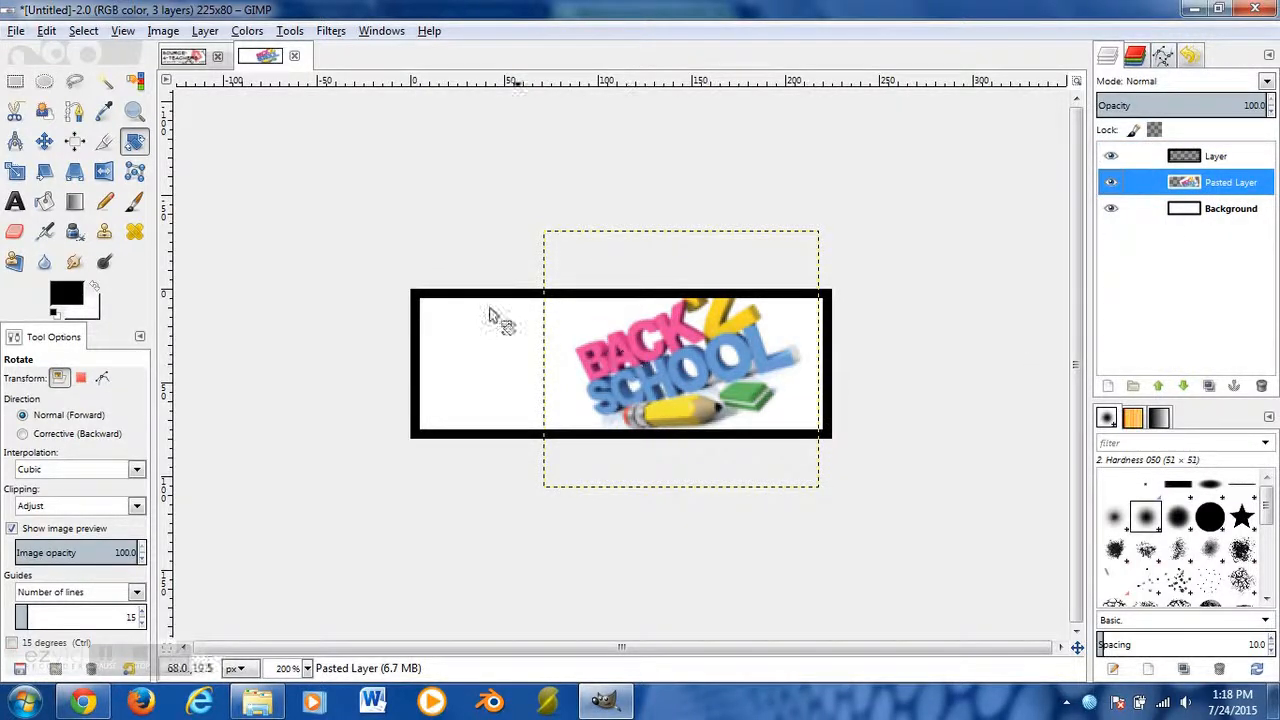
{"action": "left_click_drag", "start_coordinate": [680, 368], "coordinate": [728, 376]}
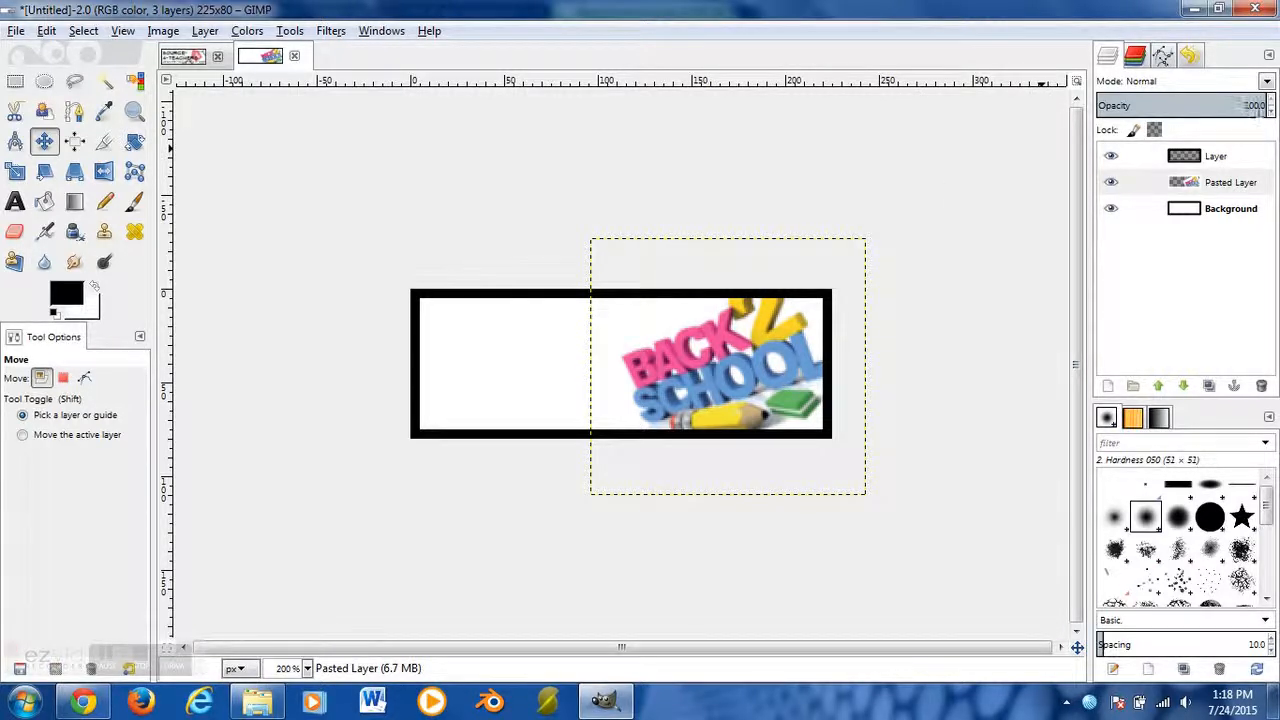
Lower the picture layer's opacity to 78 so the picture looks faded
{"action": "left_click_drag", "start_coordinate": [1250, 105], "coordinate": [1184, 101]}
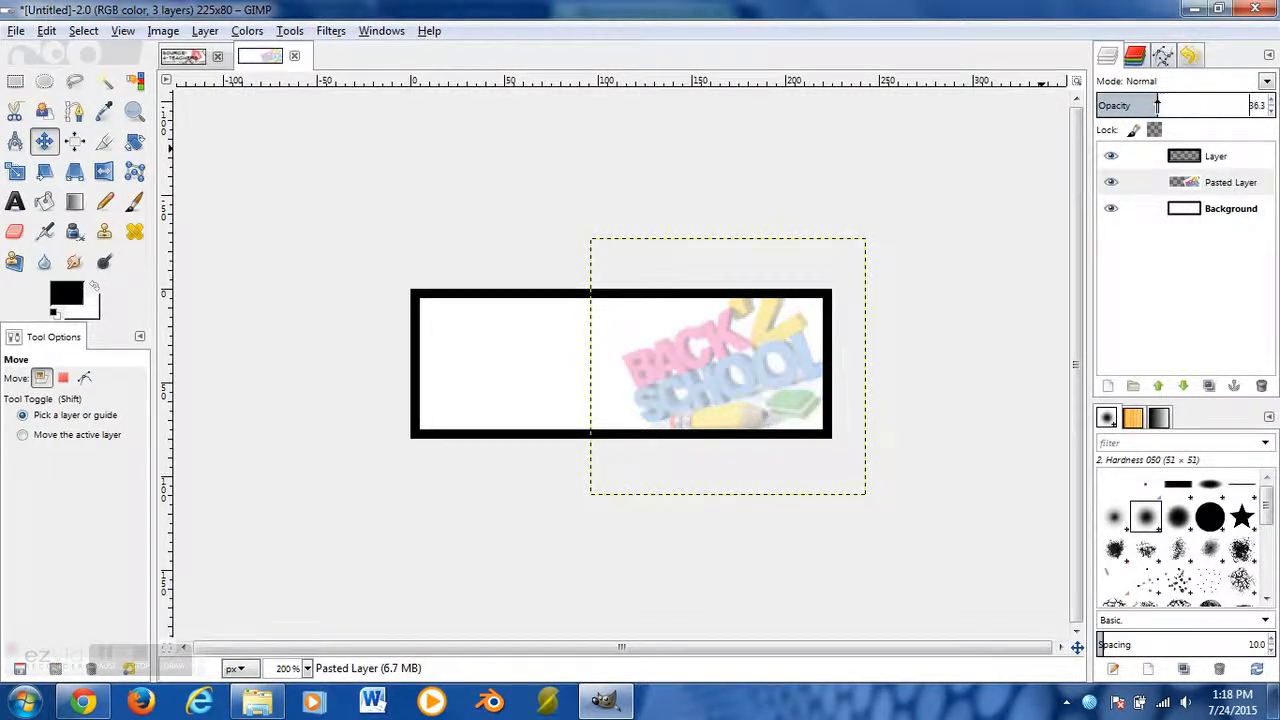
{"action": "left_click", "coordinate": [1220, 186]}
{"action": "left_click", "coordinate": [1218, 158]}
{"action": "left_click", "coordinate": [1222, 184]}
{"action": "left_click", "coordinate": [1222, 208]}
{"action": "left_click", "coordinate": [1214, 158]}
{"action": "left_click", "coordinate": [1213, 178]}
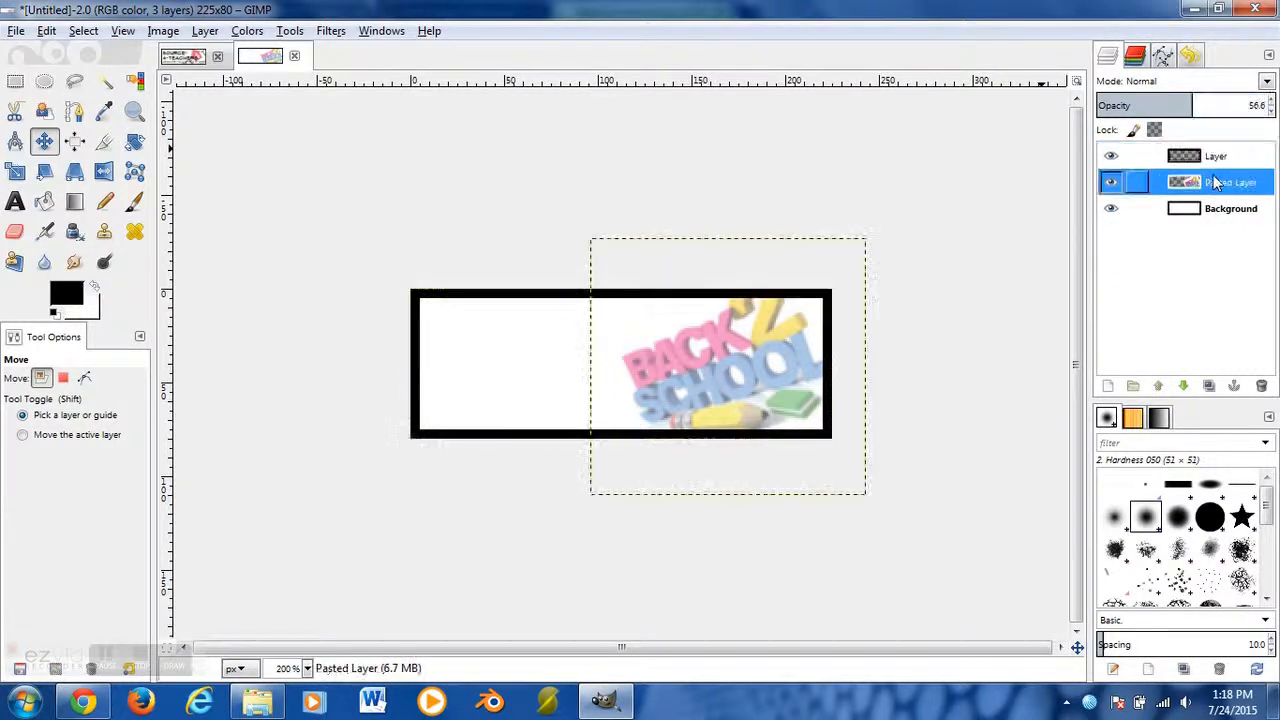
{"action": "left_click_drag", "start_coordinate": [1193, 104], "coordinate": [1228, 104]}
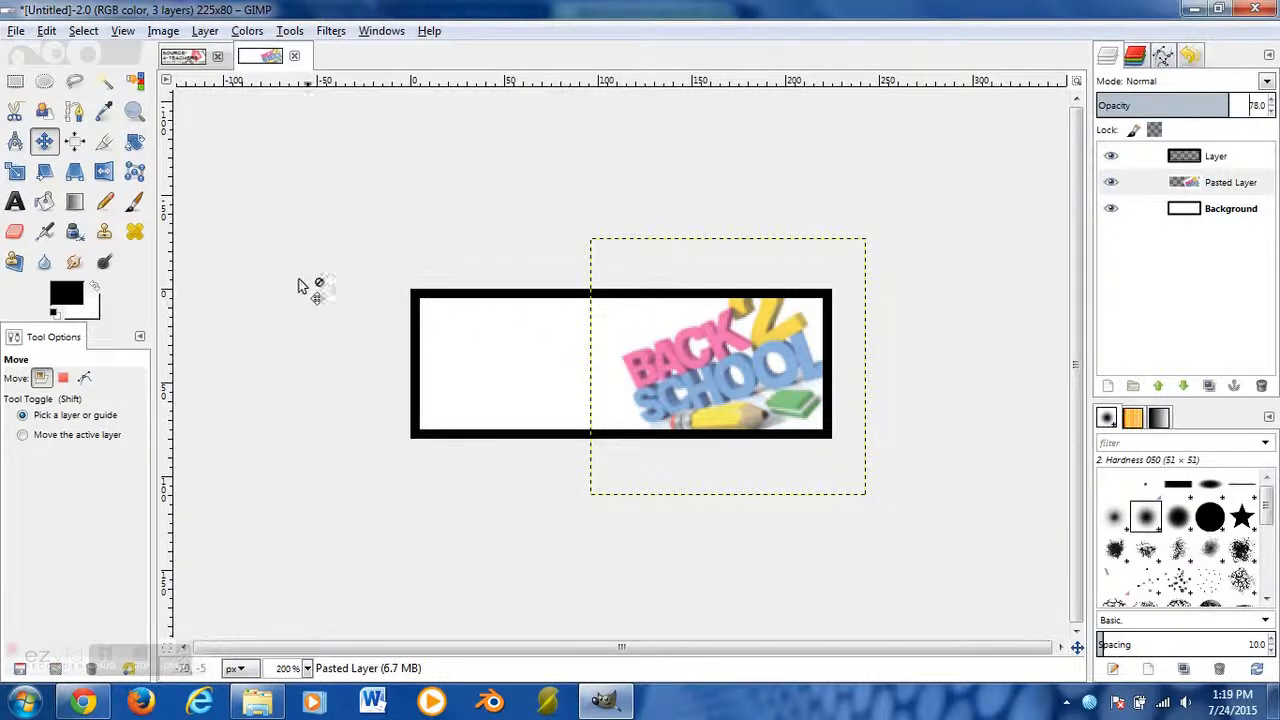
Draw a text box of about 195 × 50 px across the inside of the button
{"action": "left_click", "coordinate": [15, 203]}
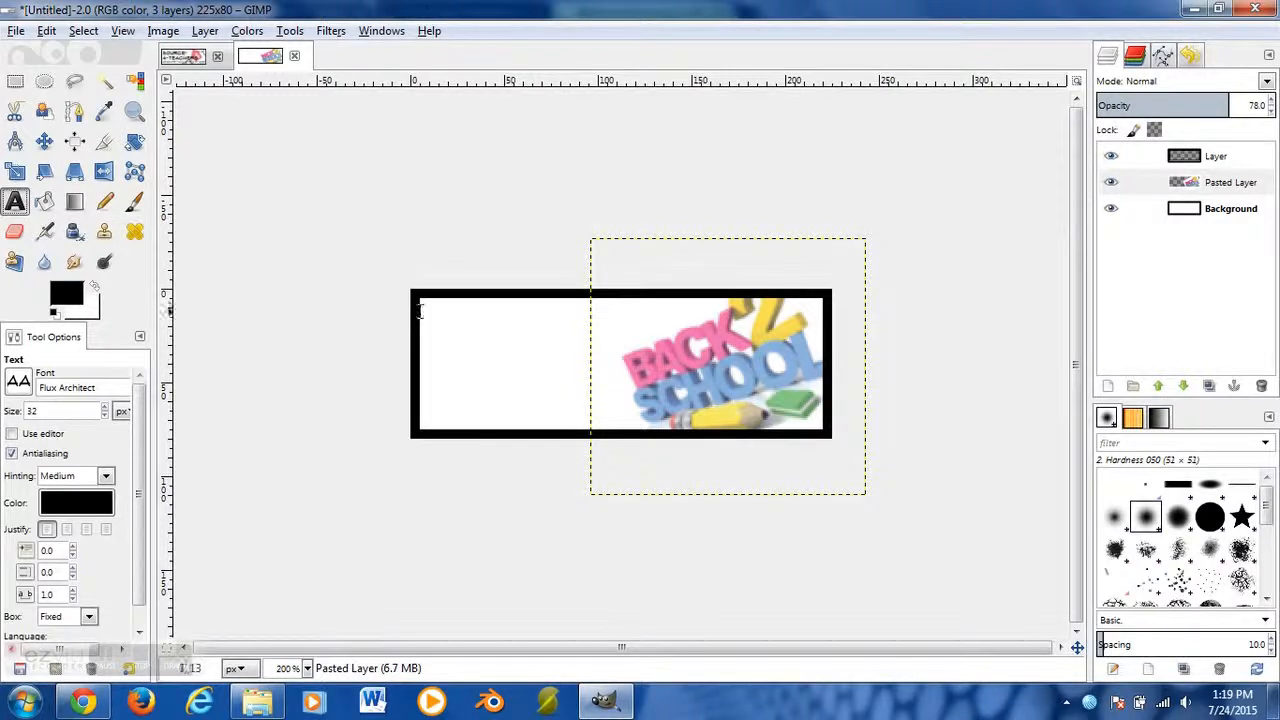
{"action": "left_click_drag", "start_coordinate": [421, 308], "coordinate": [789, 400]}
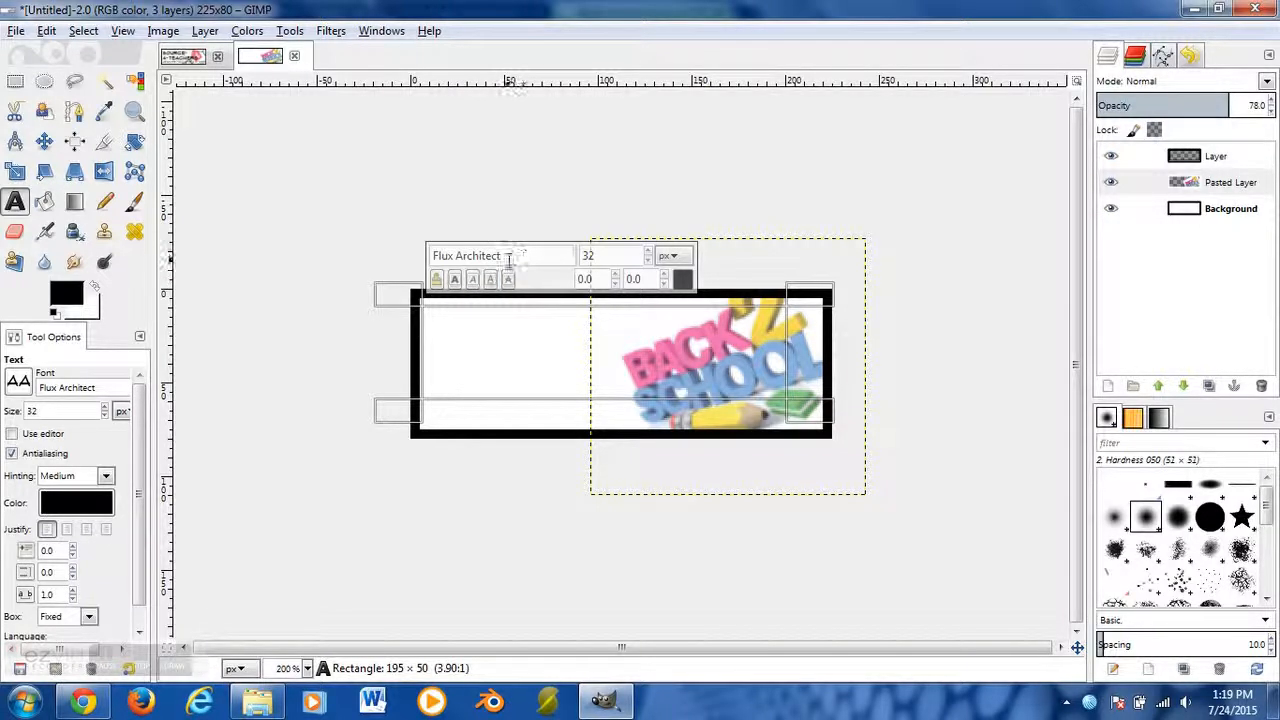
Browse the font list for the button text, looking through the typefaces around Flux Architect
{"action": "left_click", "coordinate": [19, 381]}
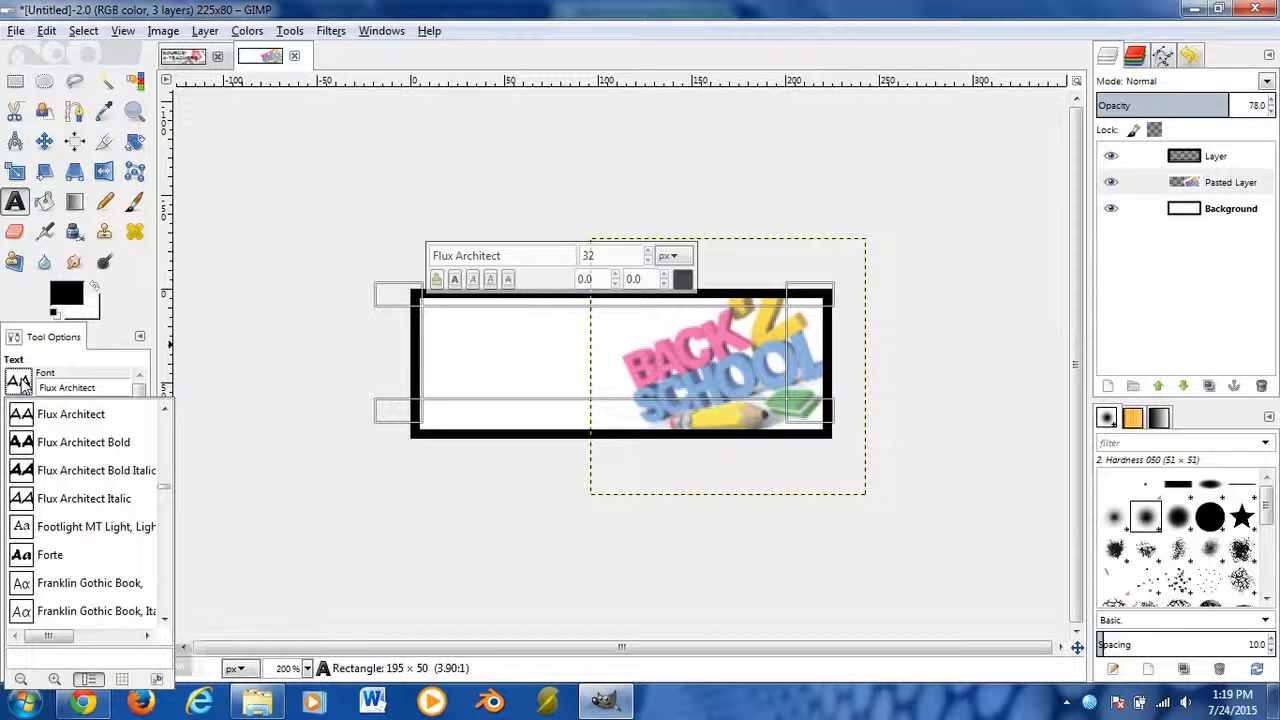
{"action": "scroll", "coordinate": [52, 450], "scroll_direction": "down", "scroll_amount": 5}
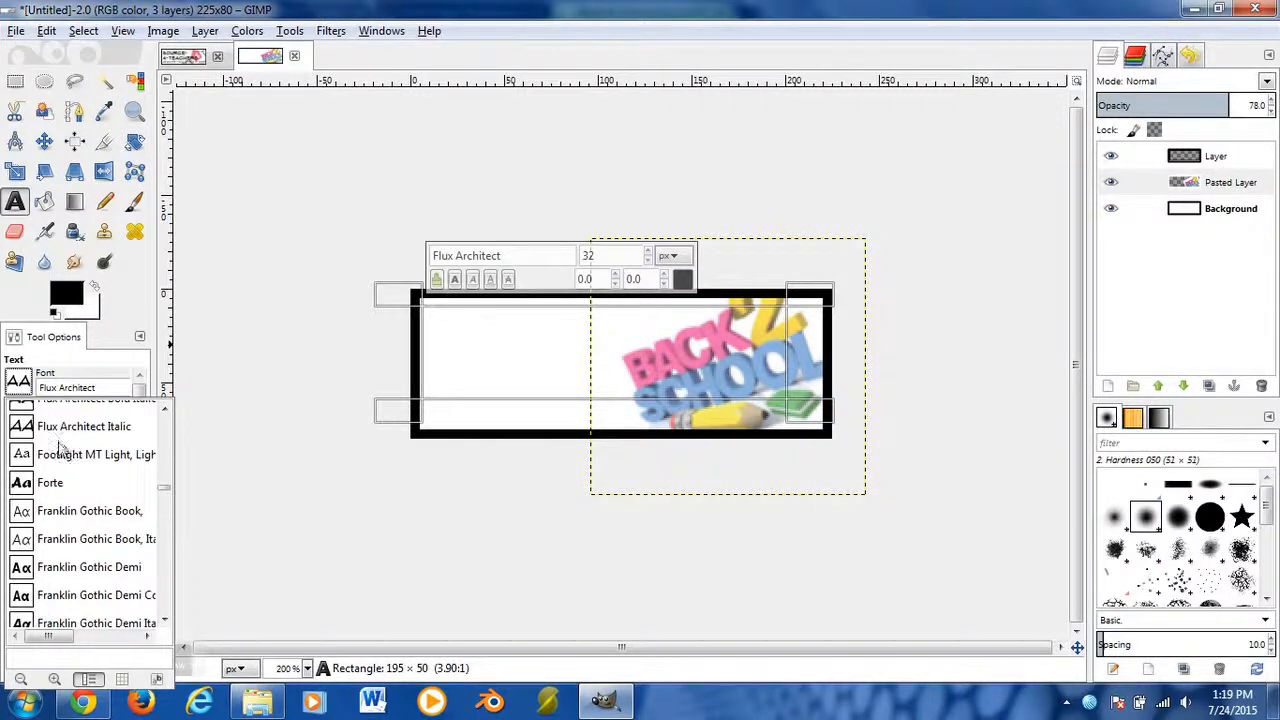
{"action": "scroll", "coordinate": [57, 484], "scroll_direction": "down", "scroll_amount": 3}
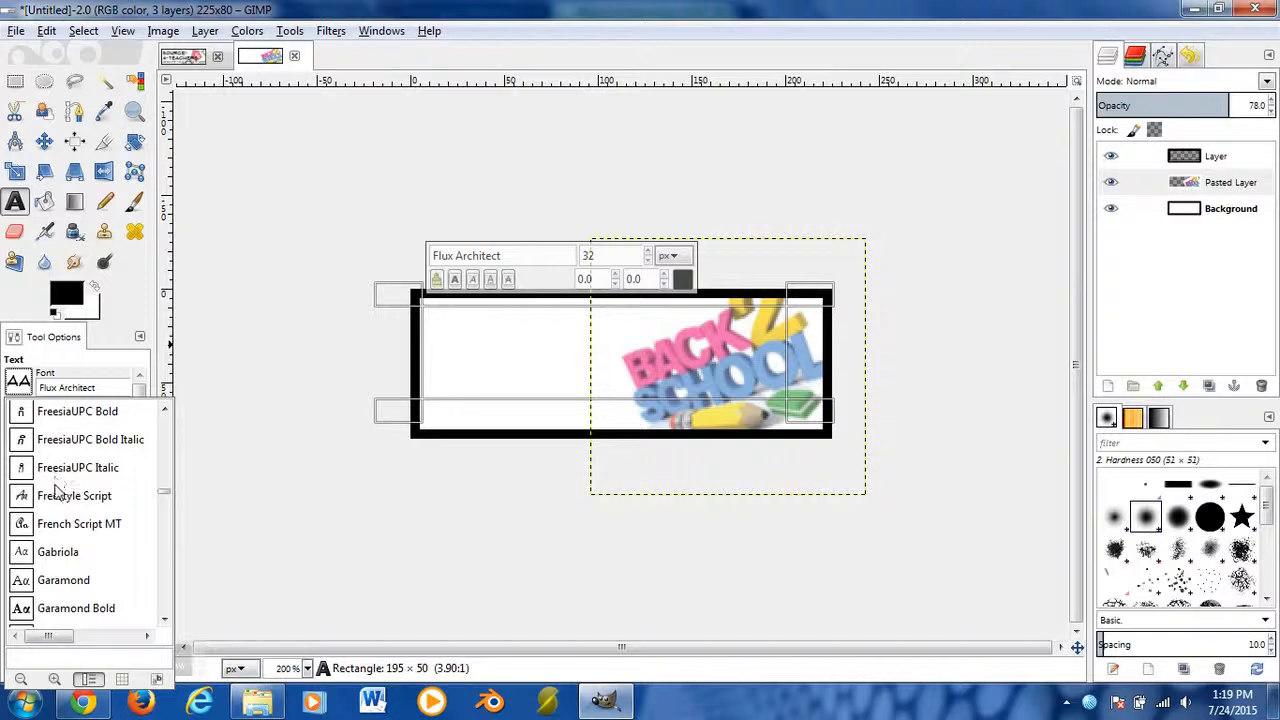
{"action": "scroll", "coordinate": [58, 490], "scroll_direction": "up", "scroll_amount": 4}
{"action": "scroll", "coordinate": [57, 462], "scroll_direction": "up", "scroll_amount": 6}
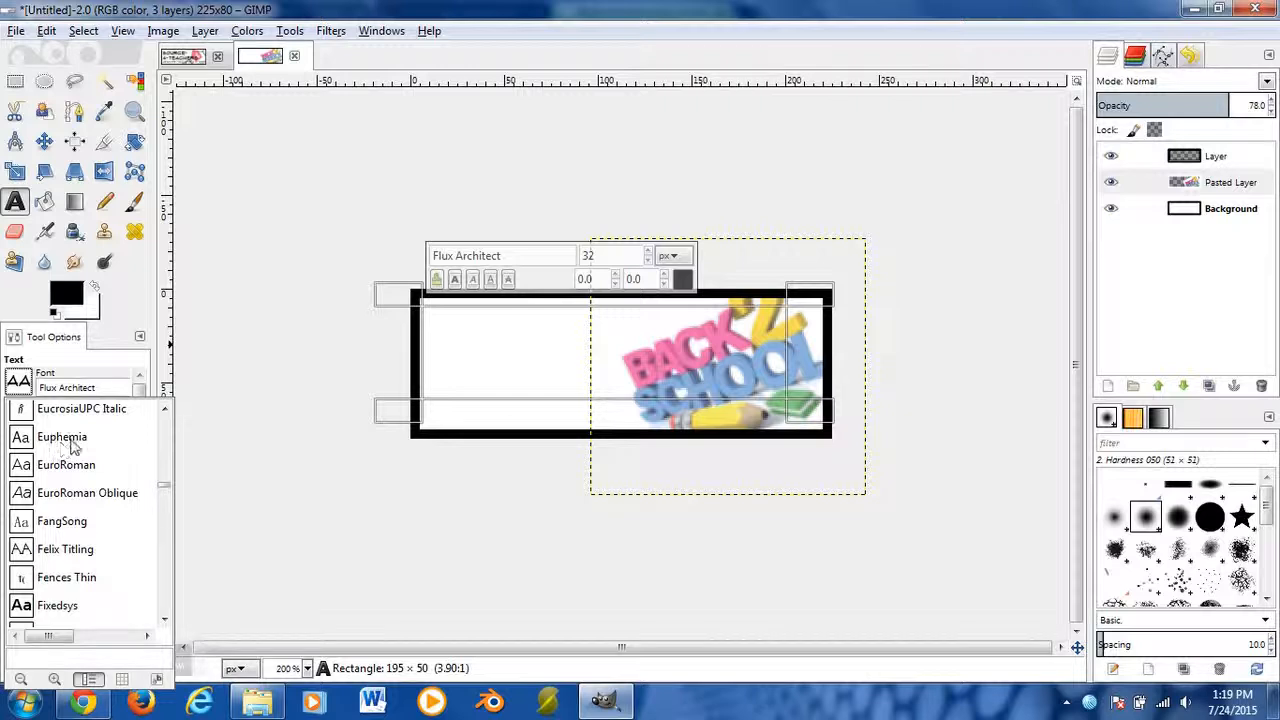
{"action": "scroll", "coordinate": [72, 447], "scroll_direction": "up", "scroll_amount": 4}
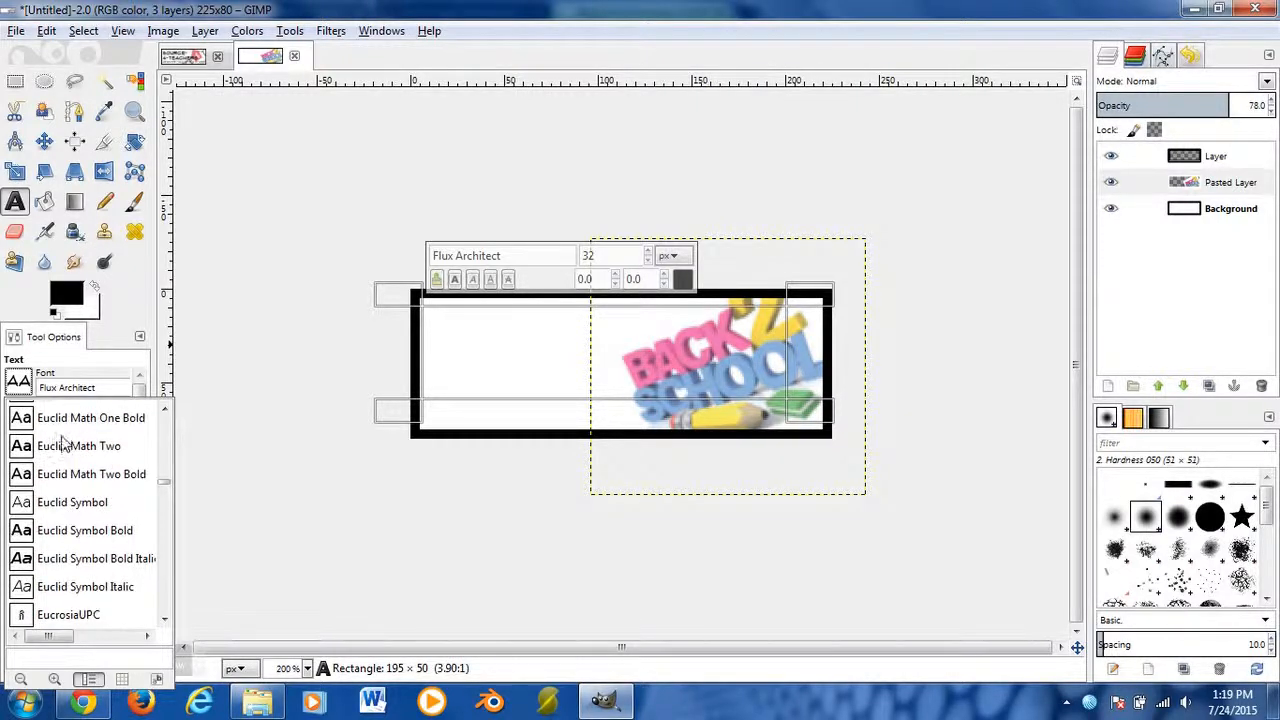
{"action": "scroll", "coordinate": [65, 433], "scroll_direction": "up", "scroll_amount": 1}
{"action": "scroll", "coordinate": [65, 435], "scroll_direction": "up", "scroll_amount": 2}
{"action": "scroll", "coordinate": [65, 435], "scroll_direction": "up", "scroll_amount": 5}
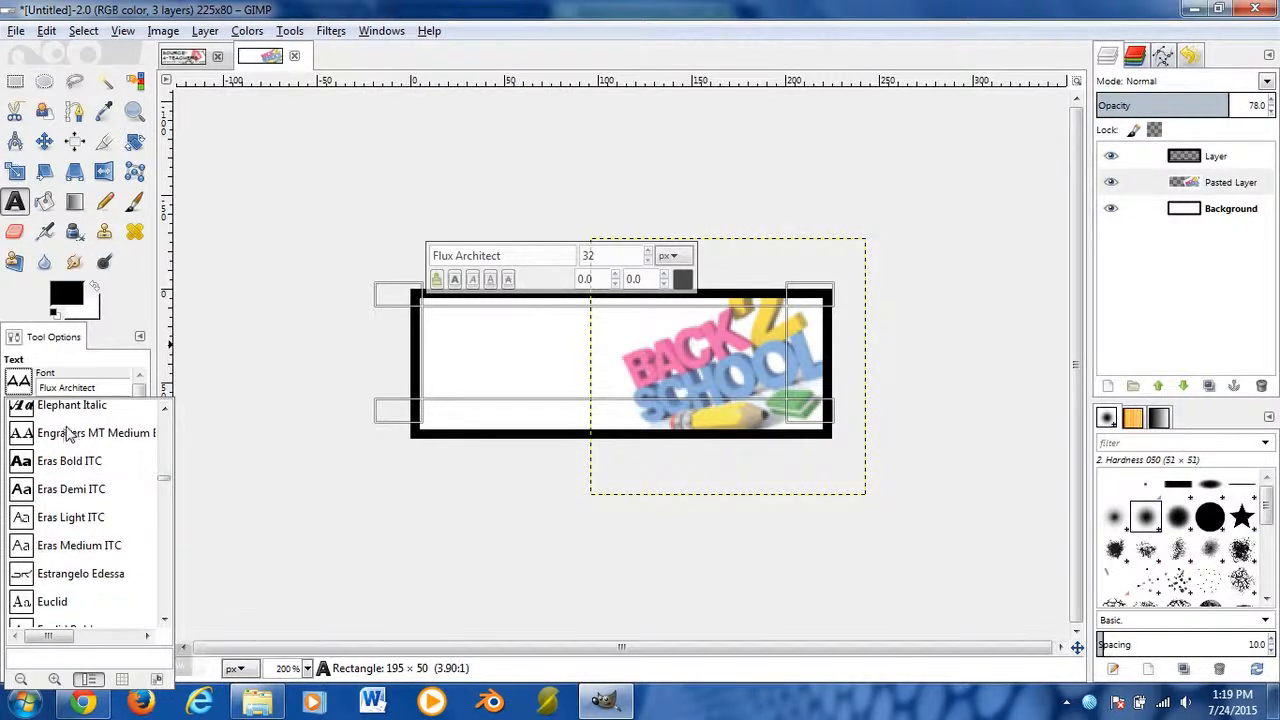
{"action": "left_click", "coordinate": [20, 388]}
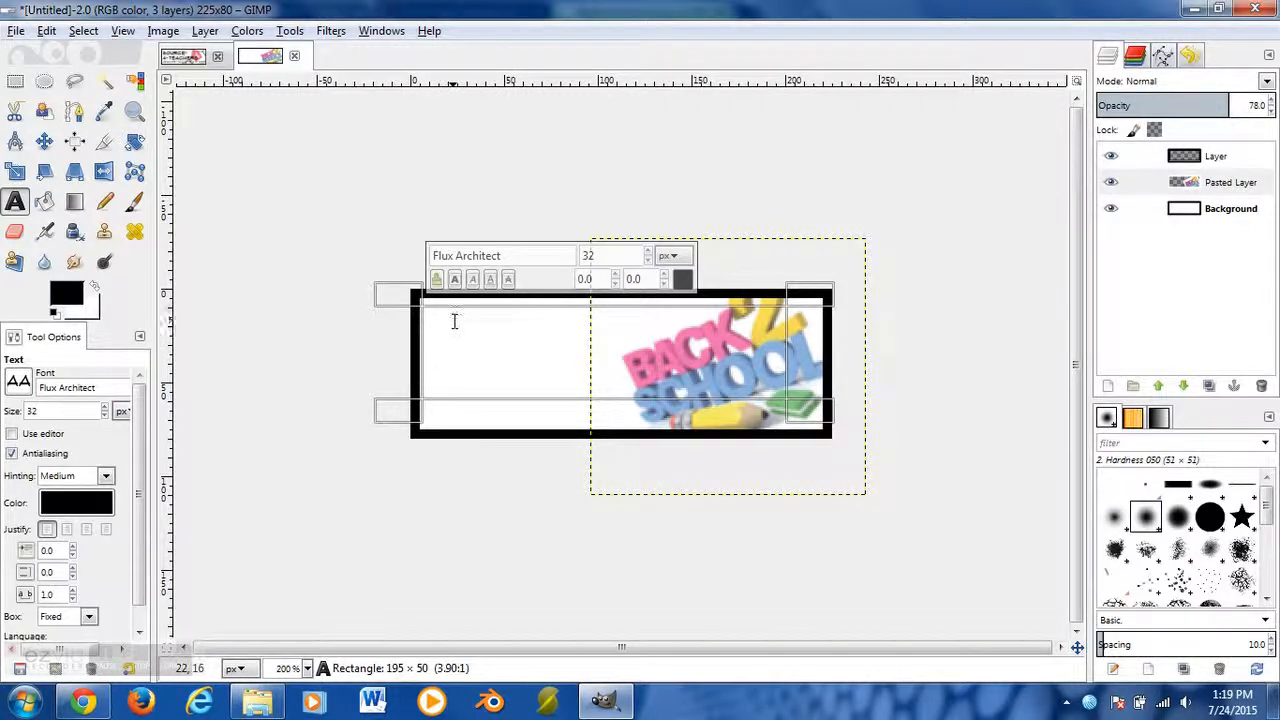
Enter the text "Back to school" in the text box and reduce its size to 25 px
{"action": "type", "text": "B"}
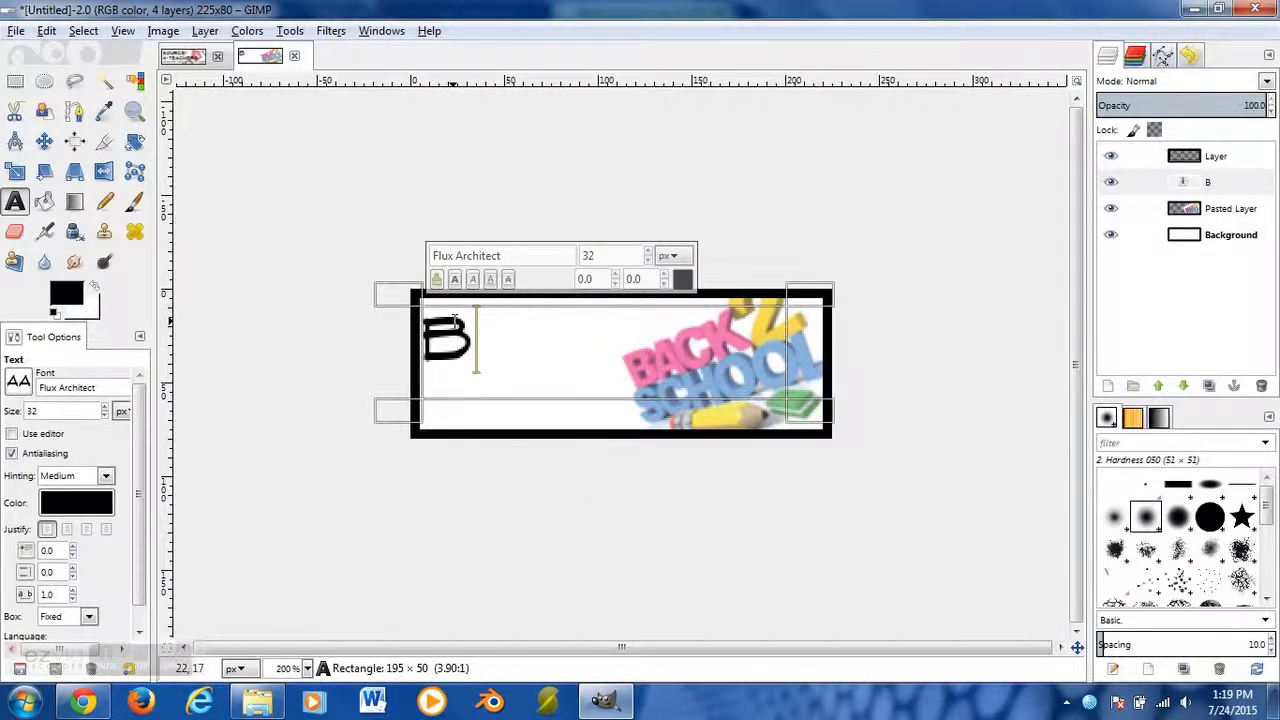
{"action": "type", "text": "ack to school"}
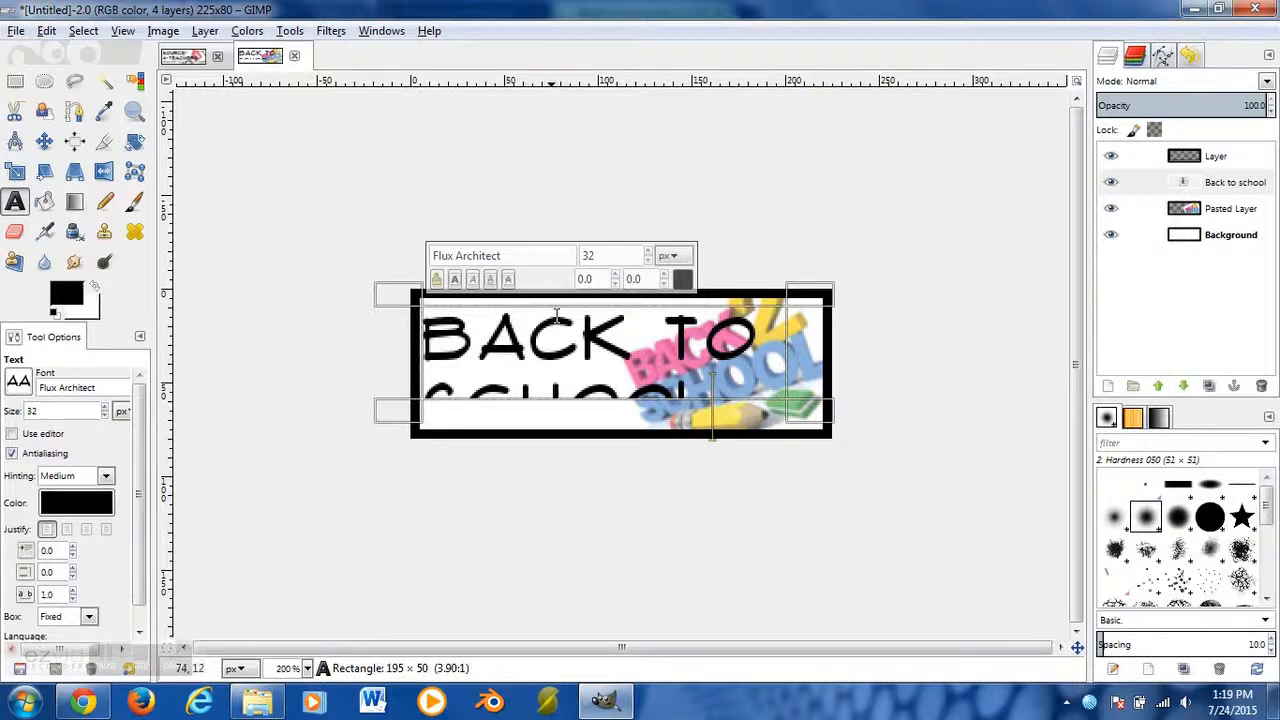
{"action": "left_click_drag", "start_coordinate": [712, 400], "coordinate": [423, 331]}
{"action": "left_click", "coordinate": [648, 260]}
{"action": "left_click", "coordinate": [648, 260]}
{"action": "left_click", "coordinate": [648, 260]}
{"action": "left_click", "coordinate": [648, 260]}
{"action": "left_click", "coordinate": [648, 260]}
Enlarge the text box to about 202 × 64 px so it spans the area inside the border
{"action": "left_click_drag", "start_coordinate": [817, 410], "coordinate": [828, 427]}
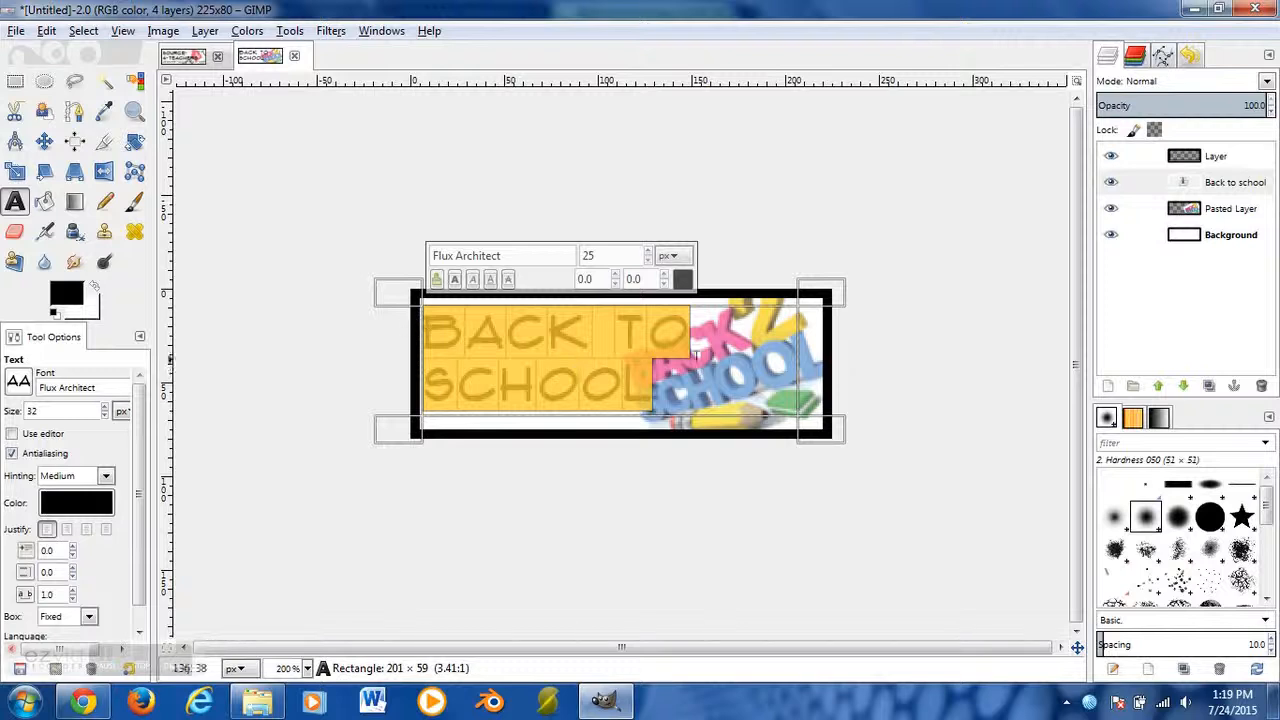
{"action": "left_click_drag", "start_coordinate": [396, 296], "coordinate": [402, 292]}
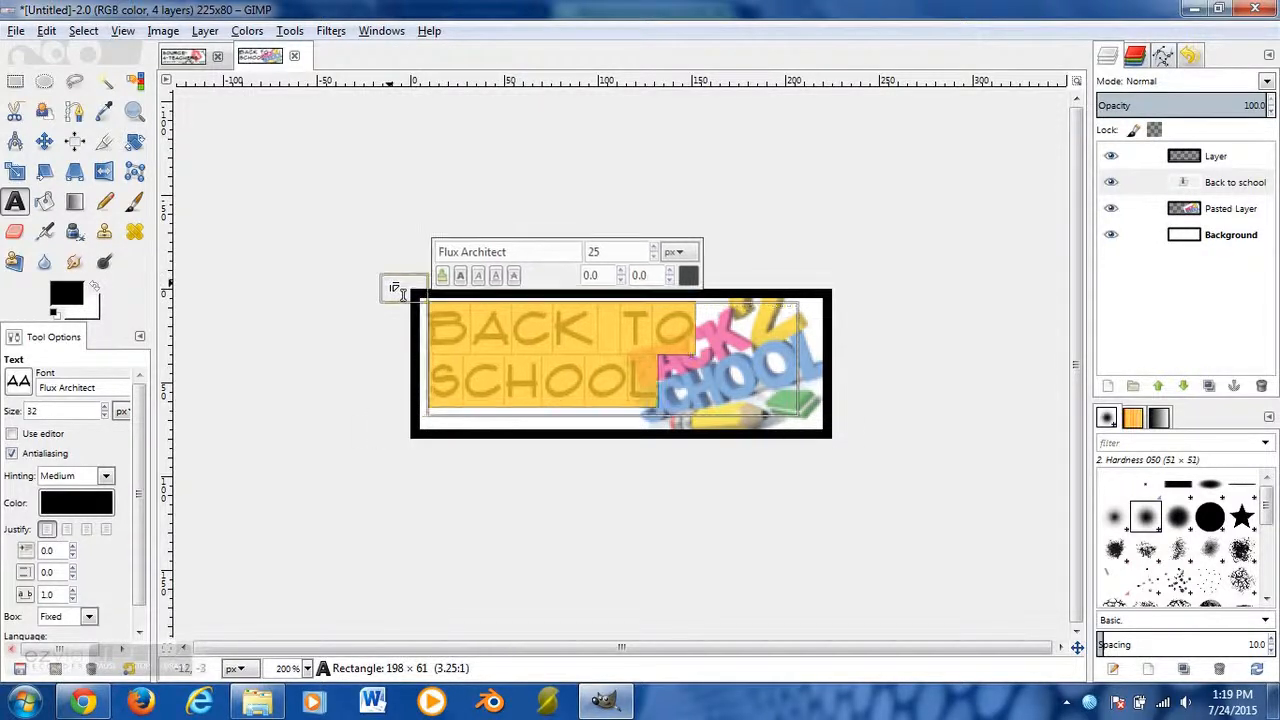
{"action": "left_click_drag", "start_coordinate": [831, 443], "coordinate": [838, 452]}
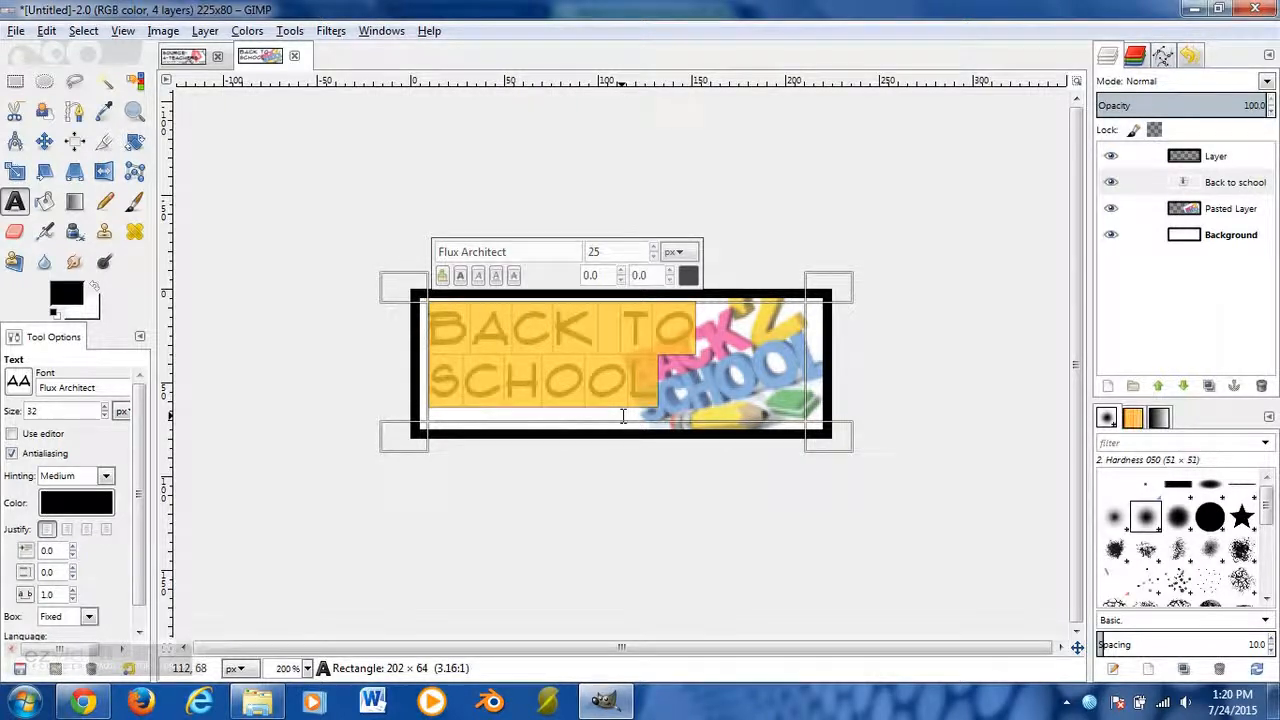
Try bold on the whole button text, then remove it
{"action": "left_click", "coordinate": [461, 276]}
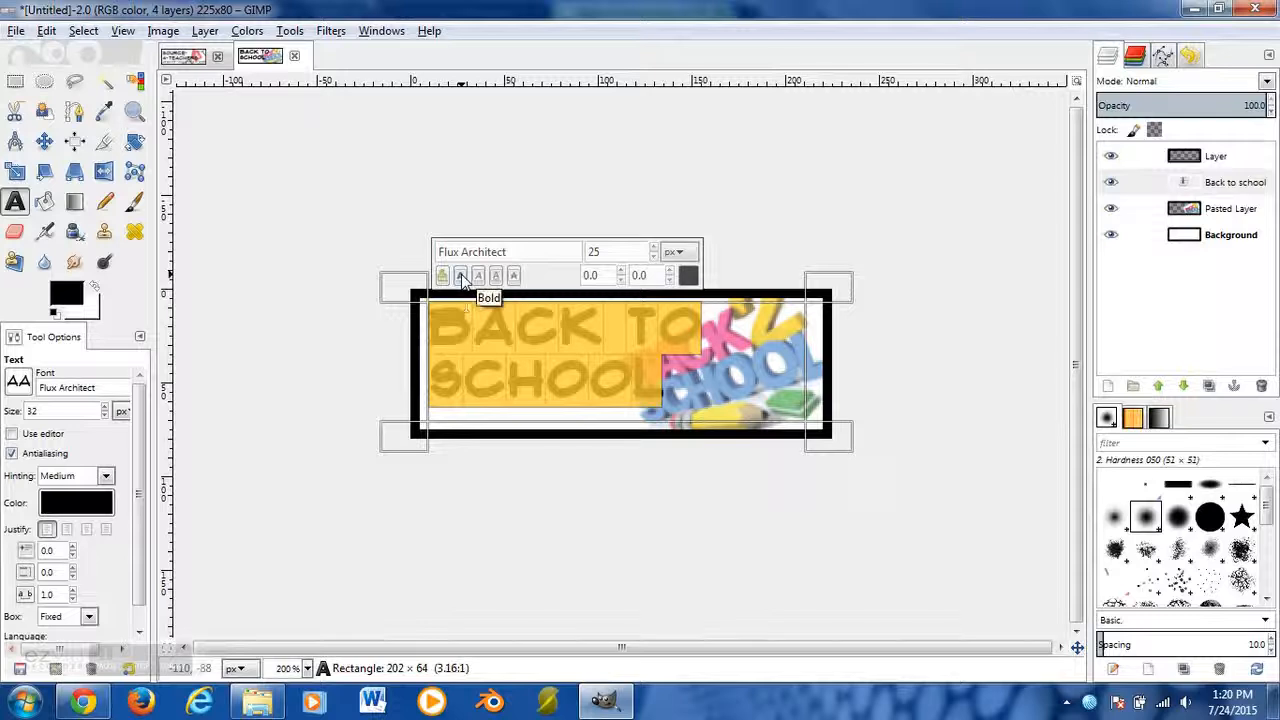
{"action": "left_click", "coordinate": [460, 276]}
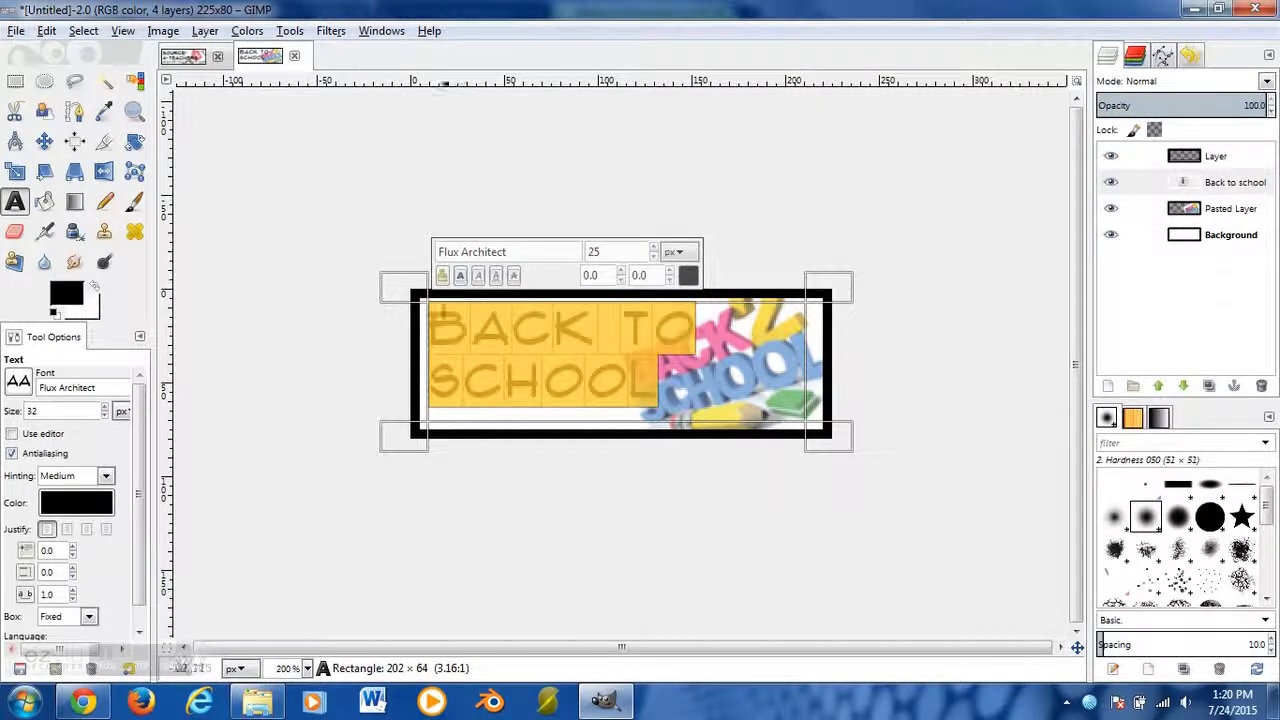
Shrink the text box from its upper-left corner to about 201 × 61 px and finish editing the text
{"action": "left_click_drag", "start_coordinate": [414, 302], "coordinate": [416, 308]}
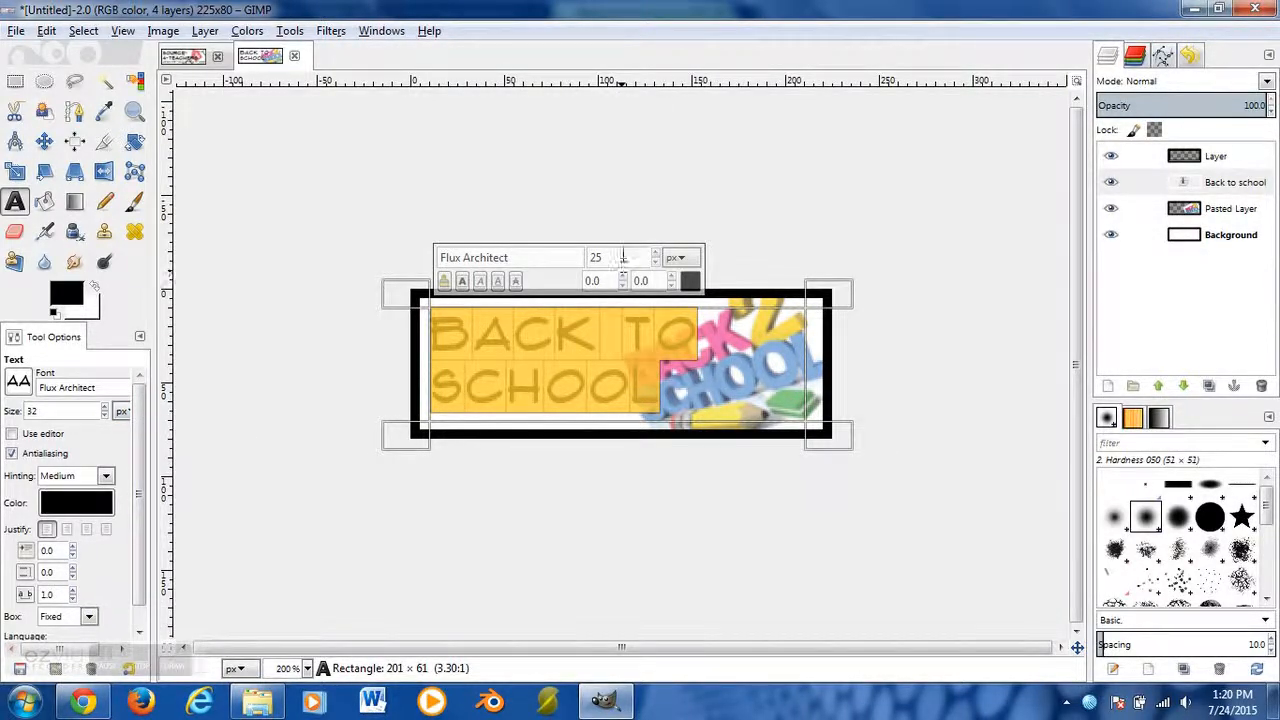
{"action": "left_click", "coordinate": [660, 382]}
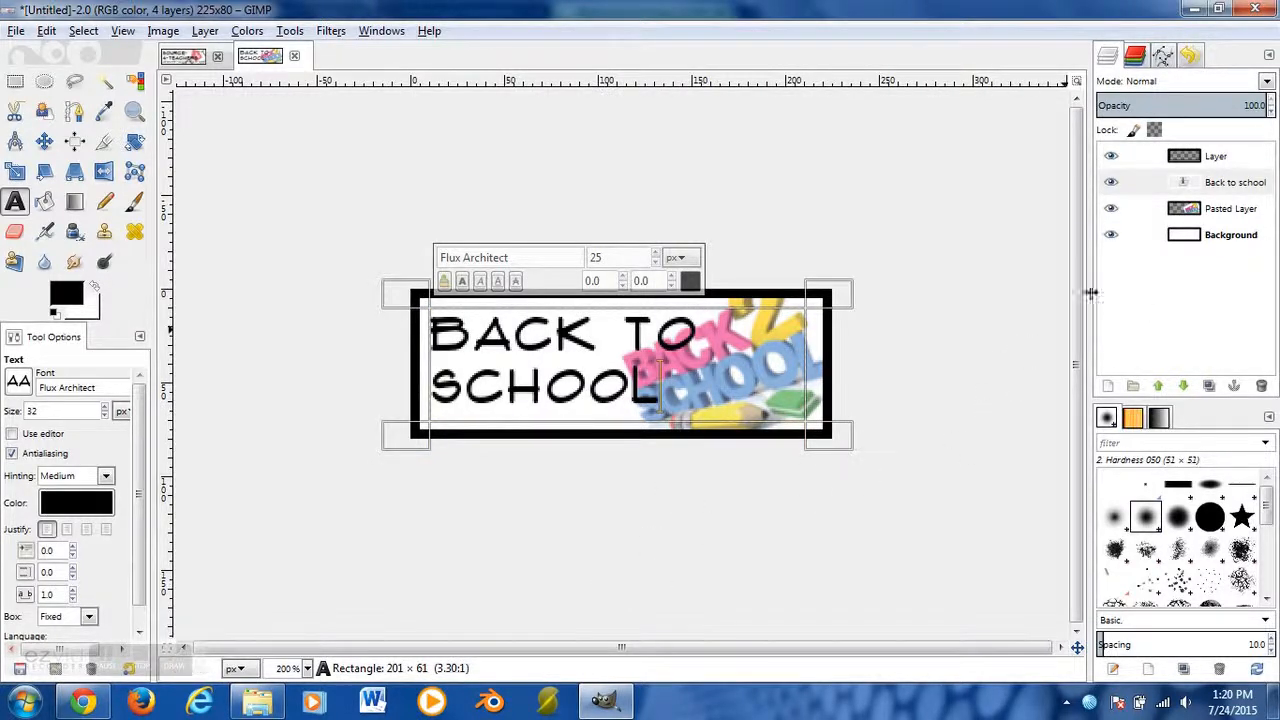
{"action": "left_click", "coordinate": [44, 142]}
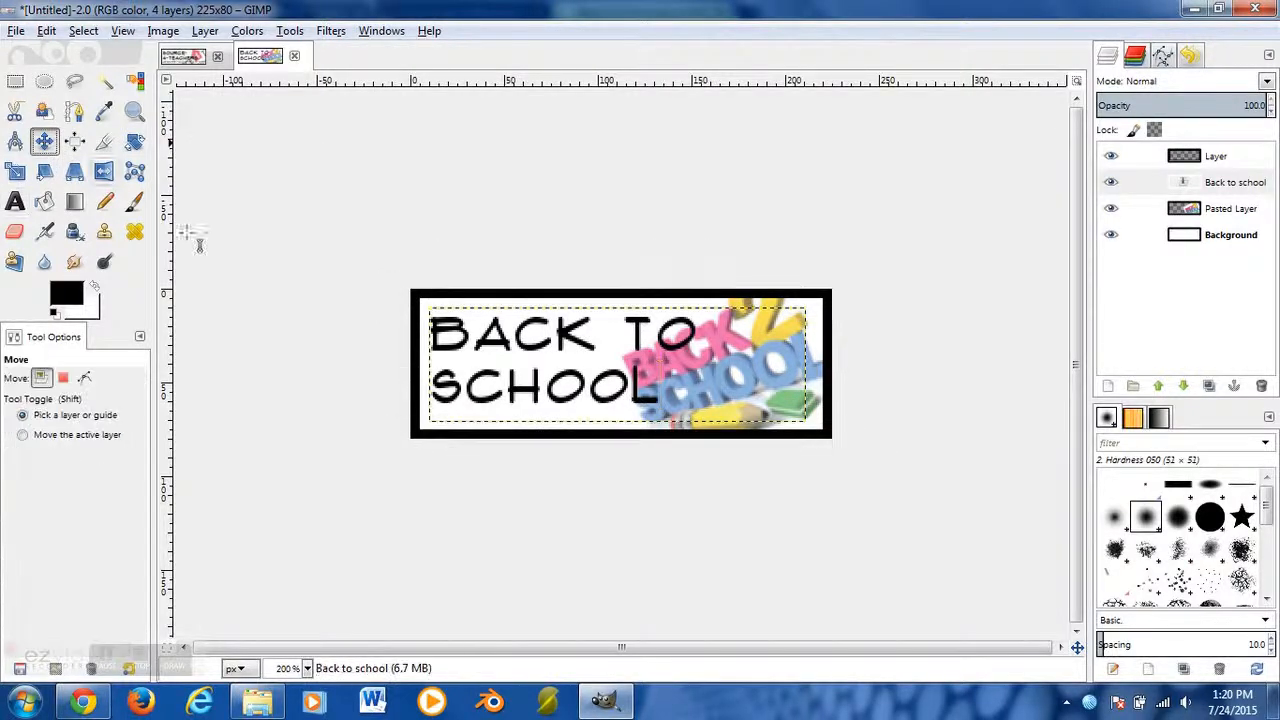
Check the layer stack by hiding and reshowing the text layer and the picture layer
{"action": "left_click", "coordinate": [1111, 184]}
{"action": "left_click", "coordinate": [1111, 184]}
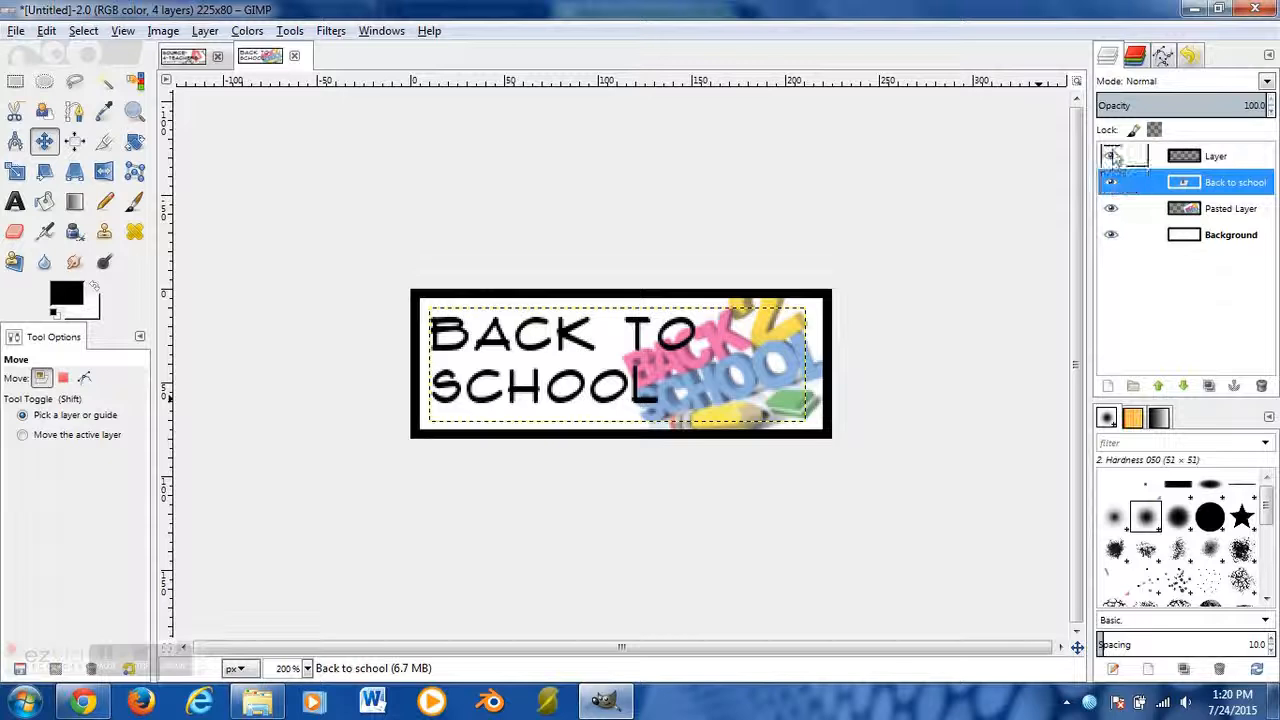
{"action": "left_click", "coordinate": [1111, 208]}
{"action": "left_click", "coordinate": [1111, 208]}
{"action": "left_click", "coordinate": [1111, 208]}
{"action": "left_click", "coordinate": [1111, 208]}
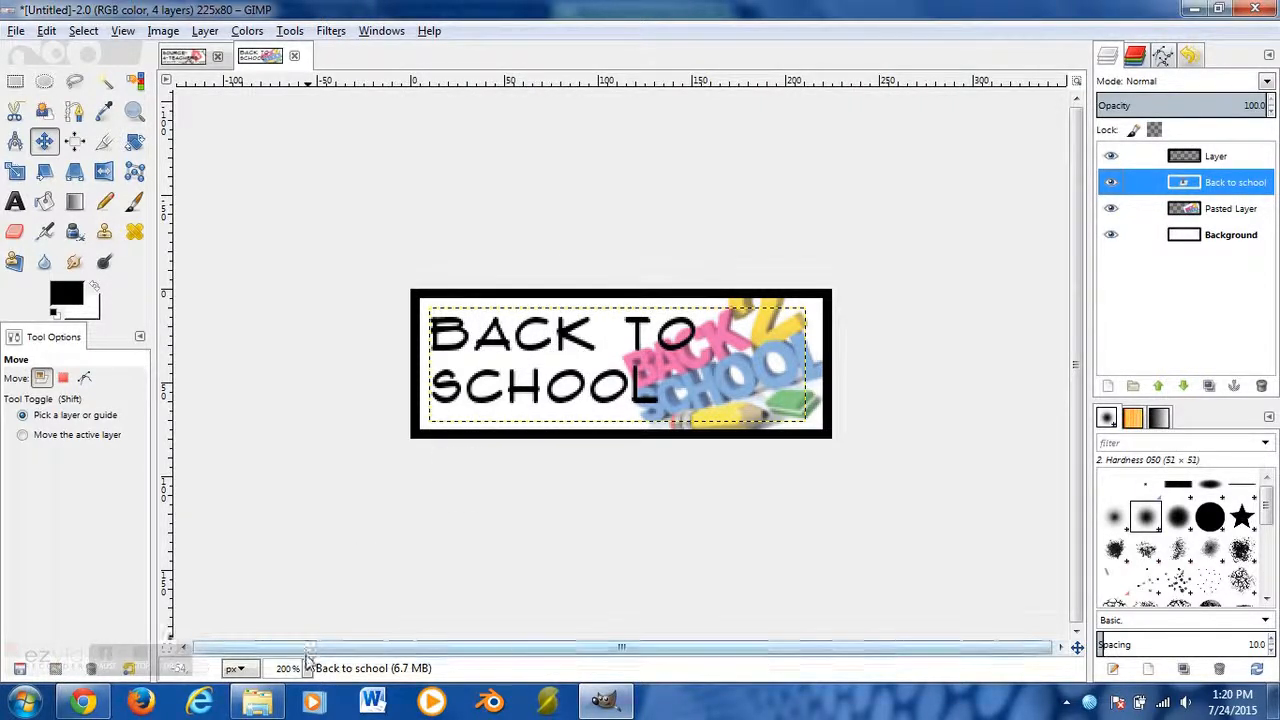
Check the whole button at 100 % zoom, then return the view to 200 %
{"action": "left_click", "coordinate": [307, 668]}
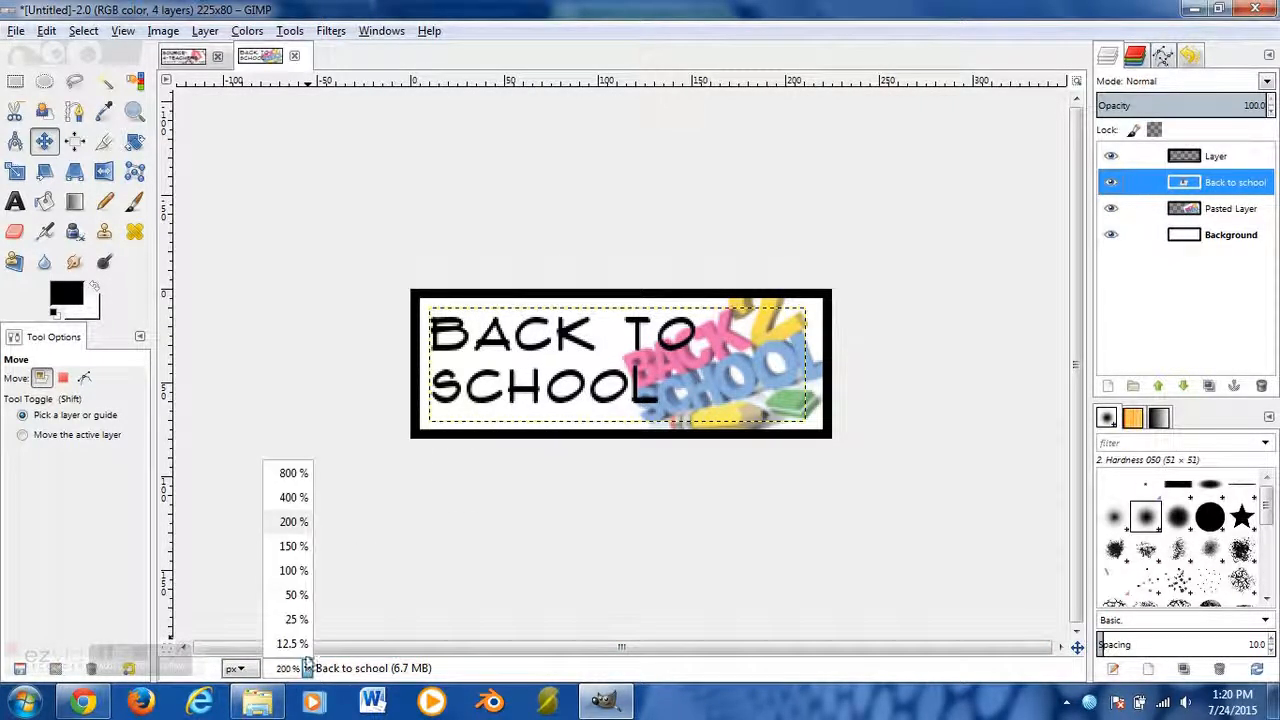
{"action": "left_click", "coordinate": [293, 570]}
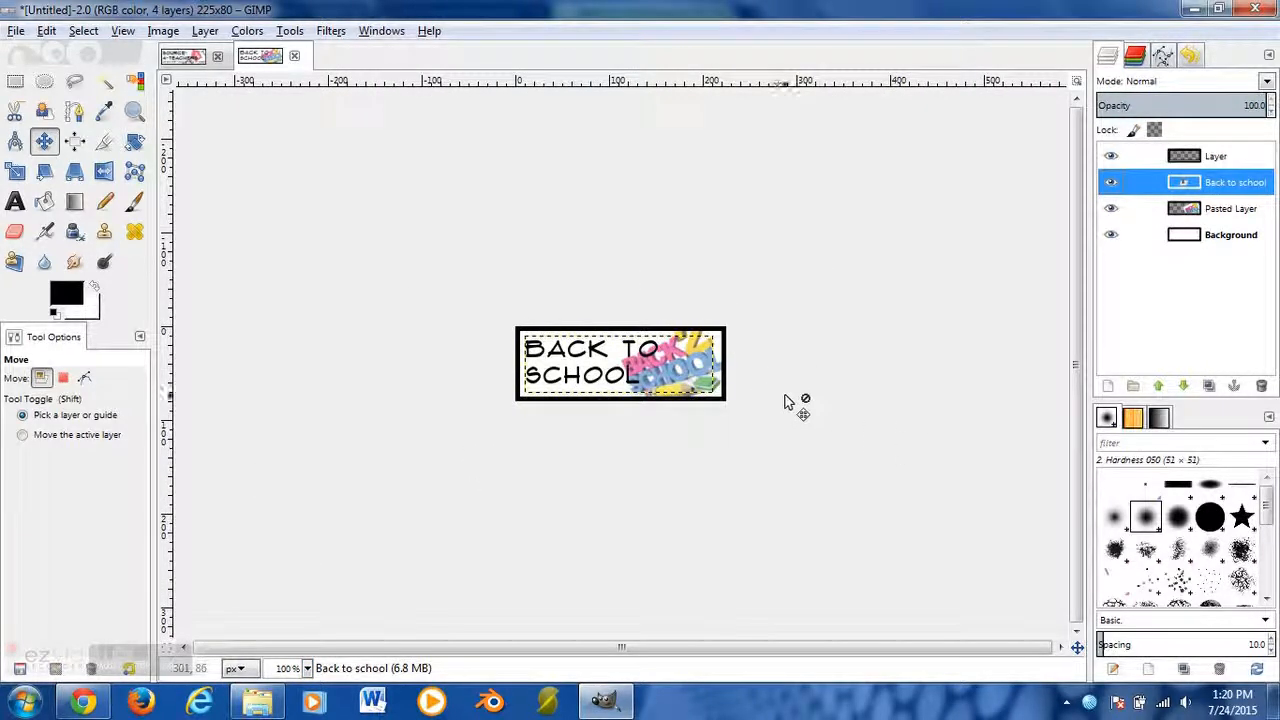
{"action": "left_click", "coordinate": [1210, 238]}
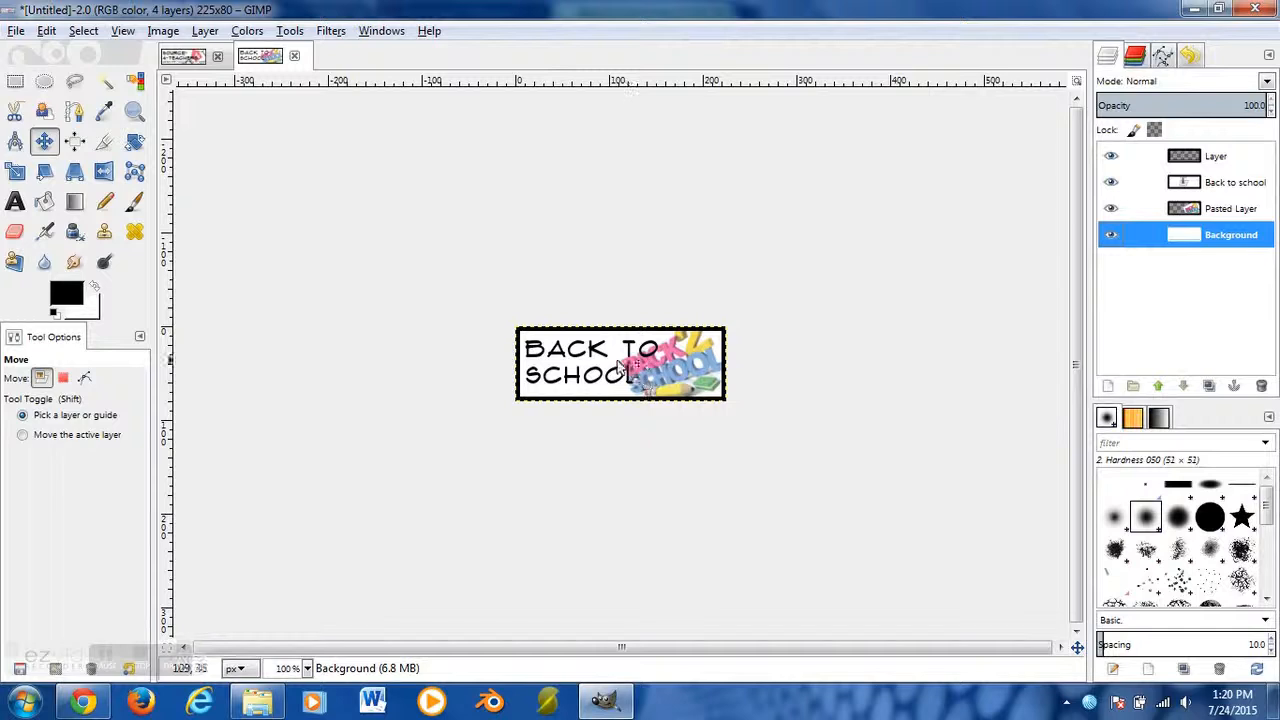
{"action": "left_click", "coordinate": [307, 668]}
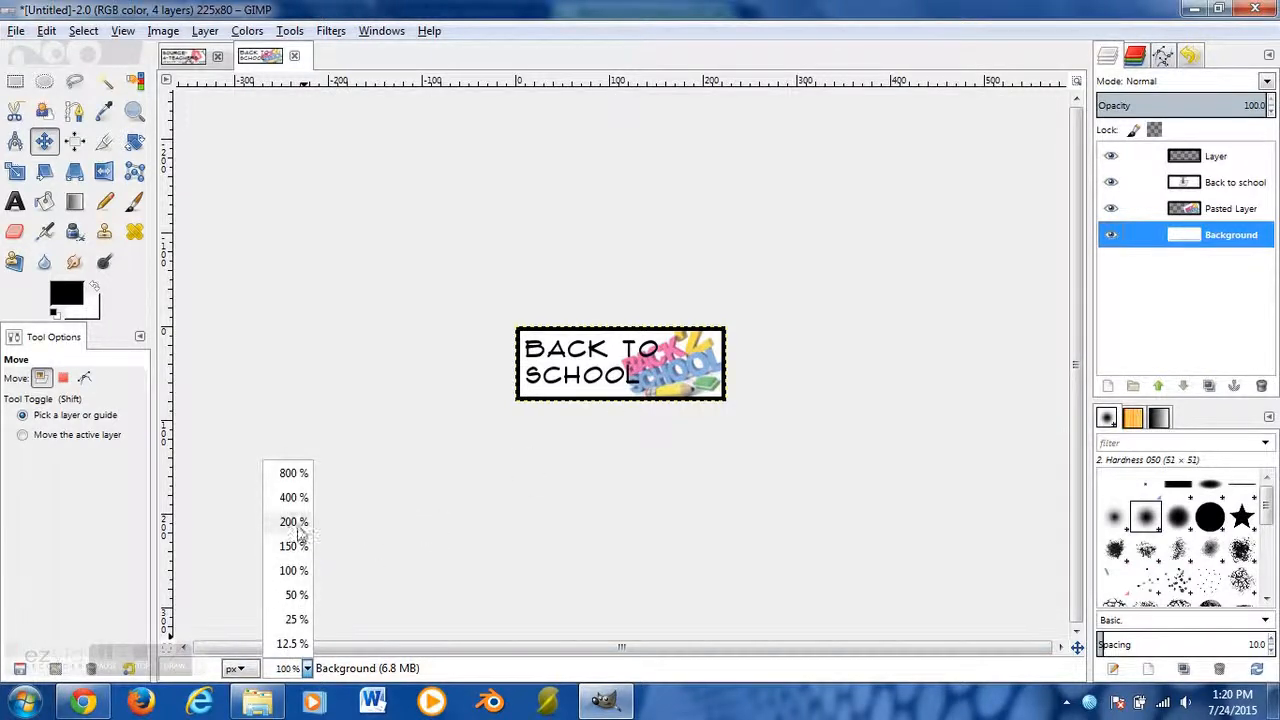
{"action": "left_click", "coordinate": [298, 525]}
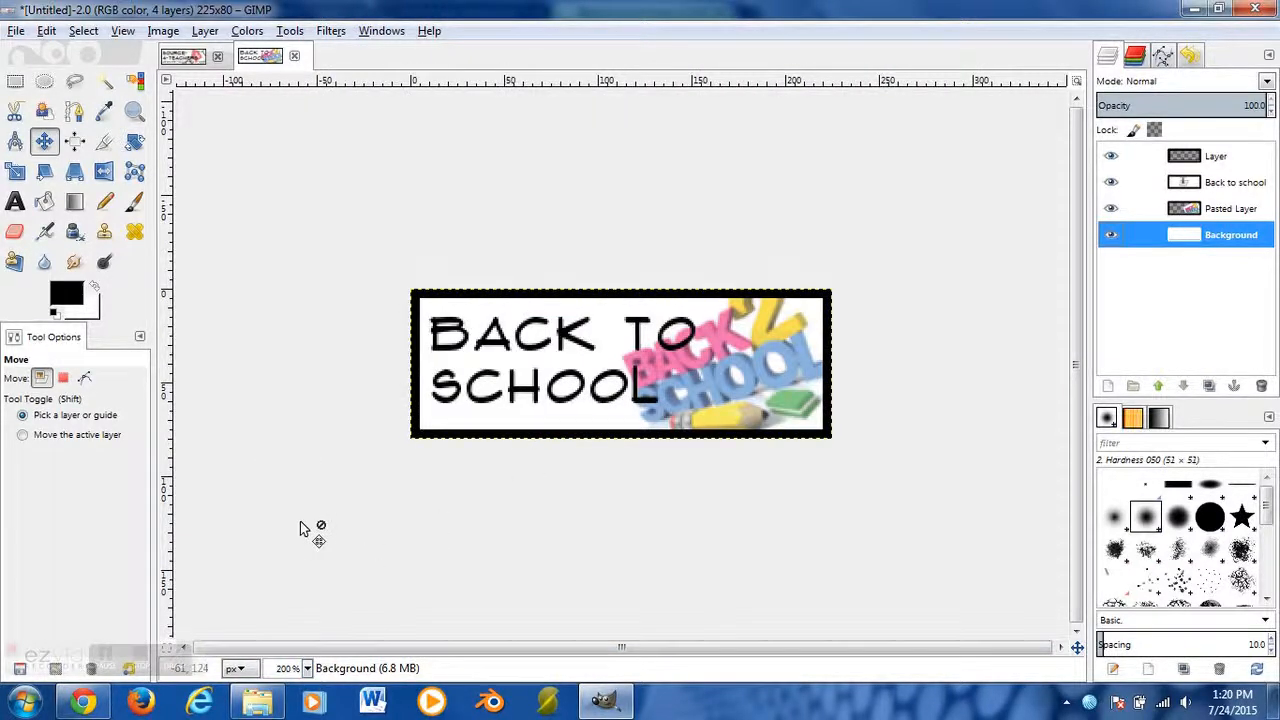
Recolor all of the "Back to school" text to bright blue 2a38ed
{"action": "left_click", "coordinate": [1227, 189]}
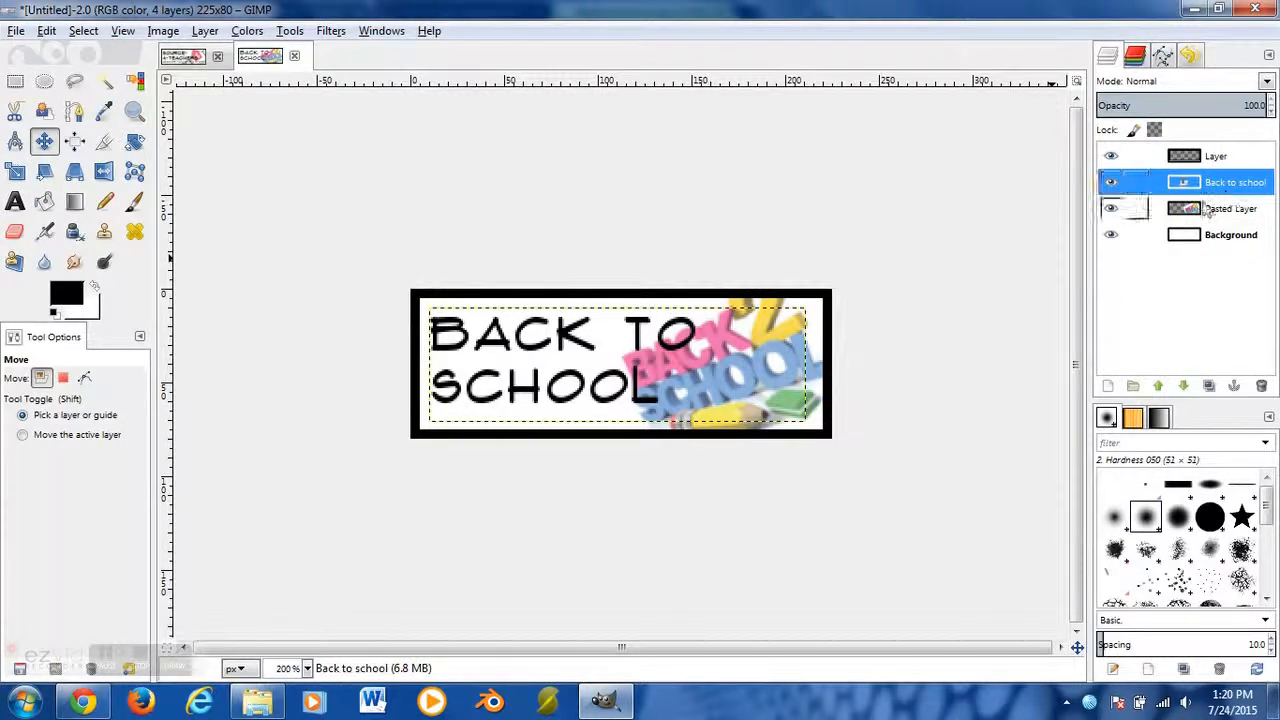
{"action": "left_click", "coordinate": [15, 203]}
{"action": "left_click", "coordinate": [634, 379]}
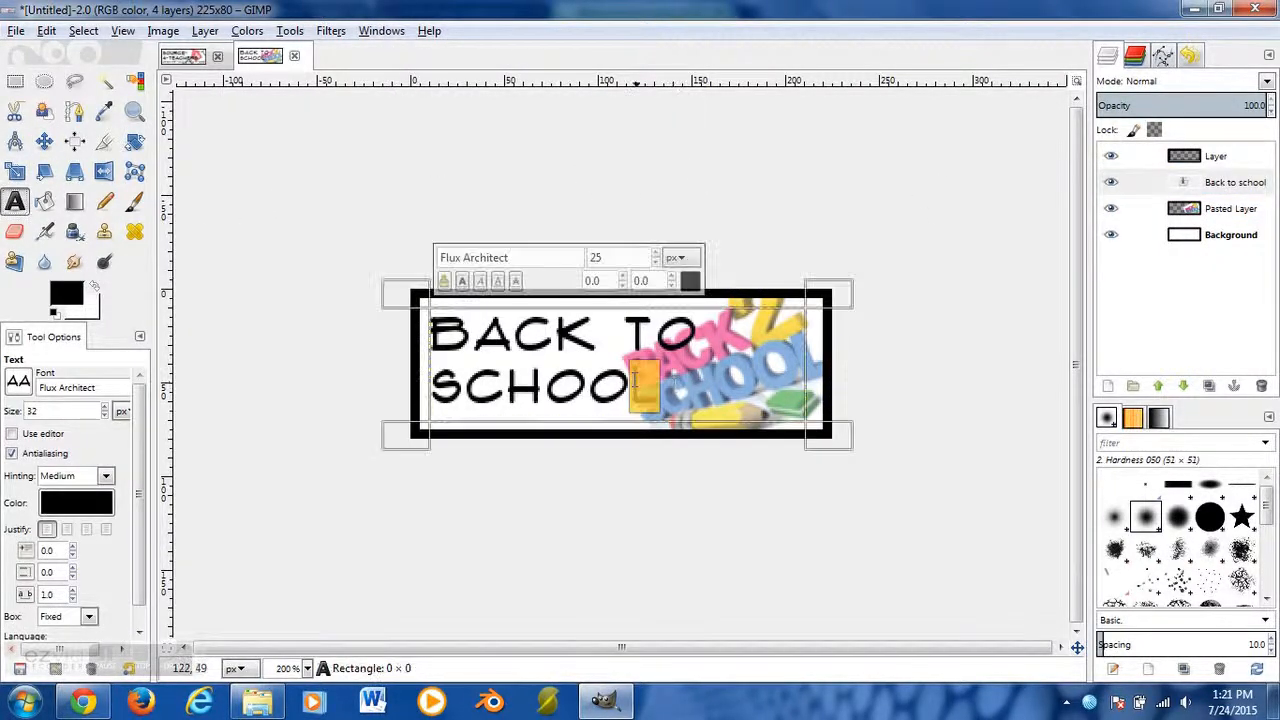
{"action": "key", "text": "ctrl+a"}
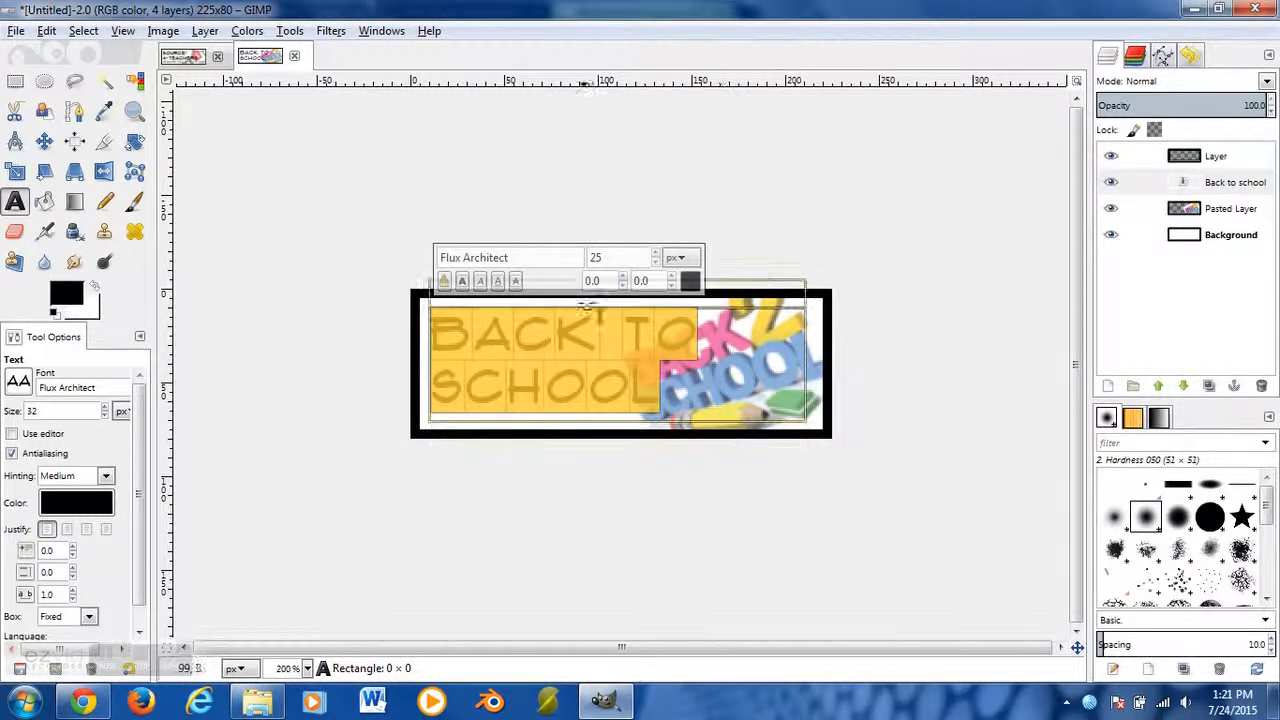
{"action": "left_click", "coordinate": [690, 281]}
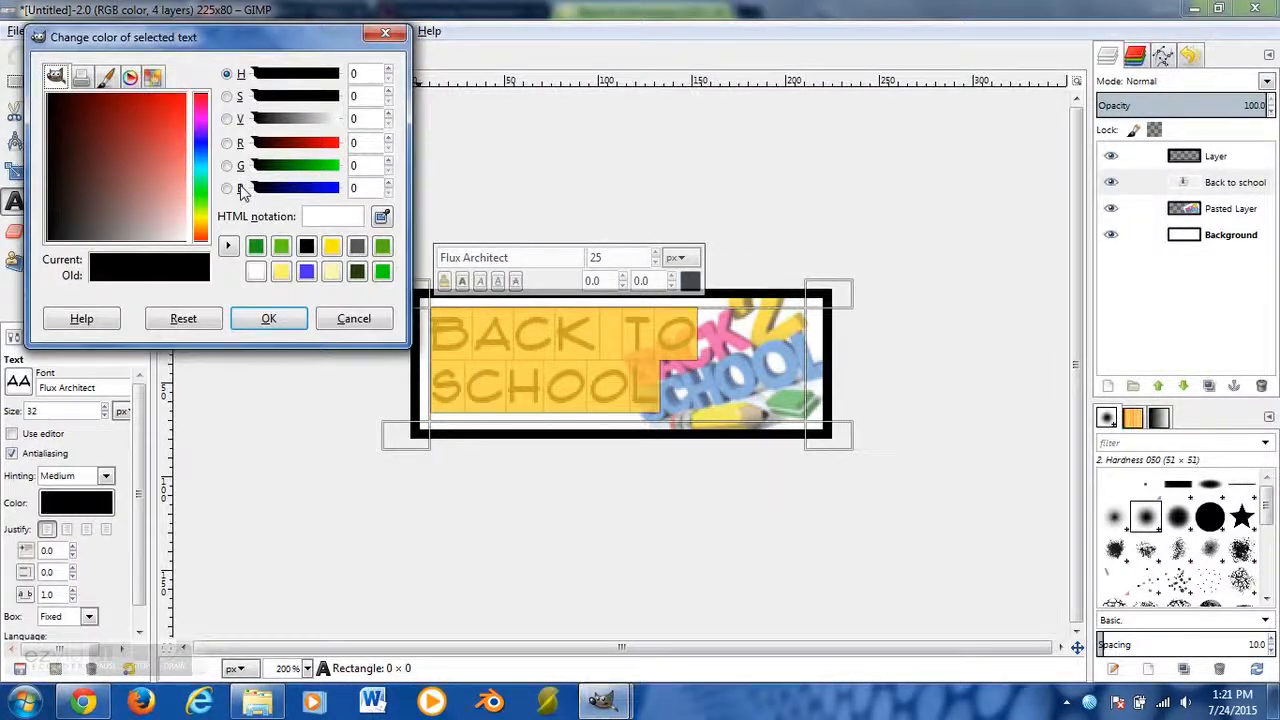
{"action": "left_click", "coordinate": [200, 144]}
{"action": "left_click", "coordinate": [176, 119]}
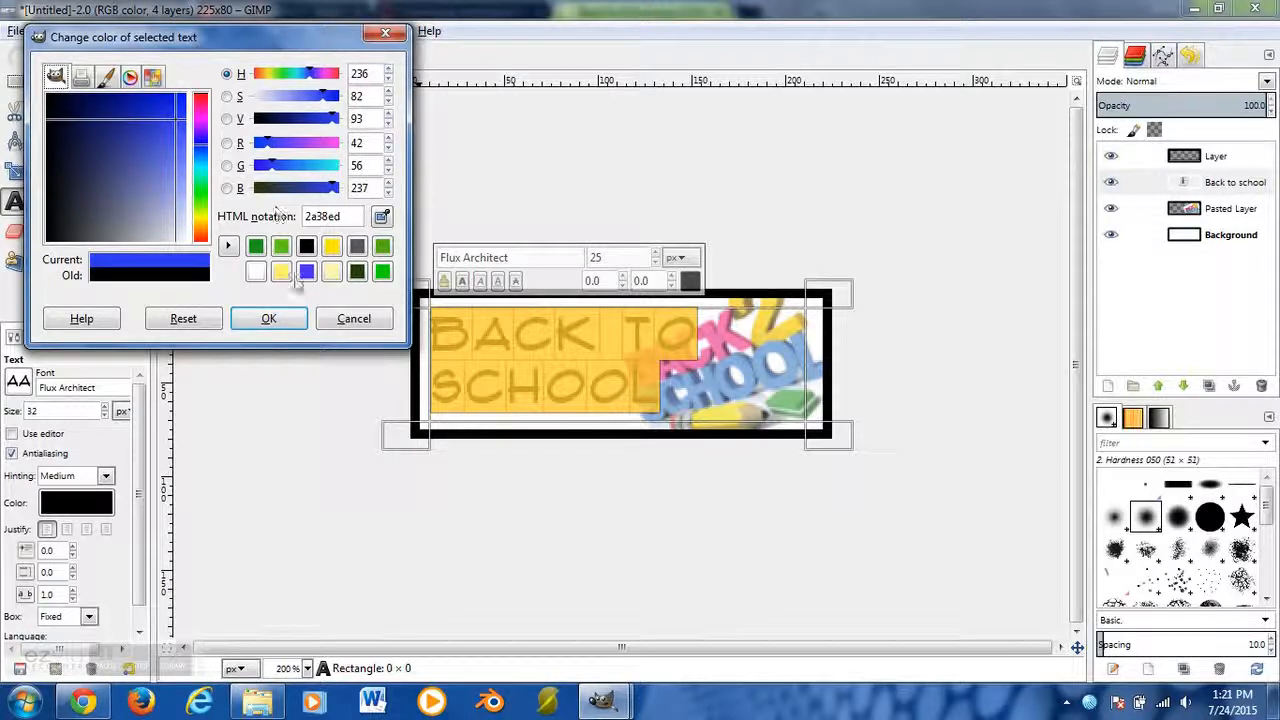
{"action": "left_click", "coordinate": [293, 312]}
{"action": "left_click", "coordinate": [811, 543]}
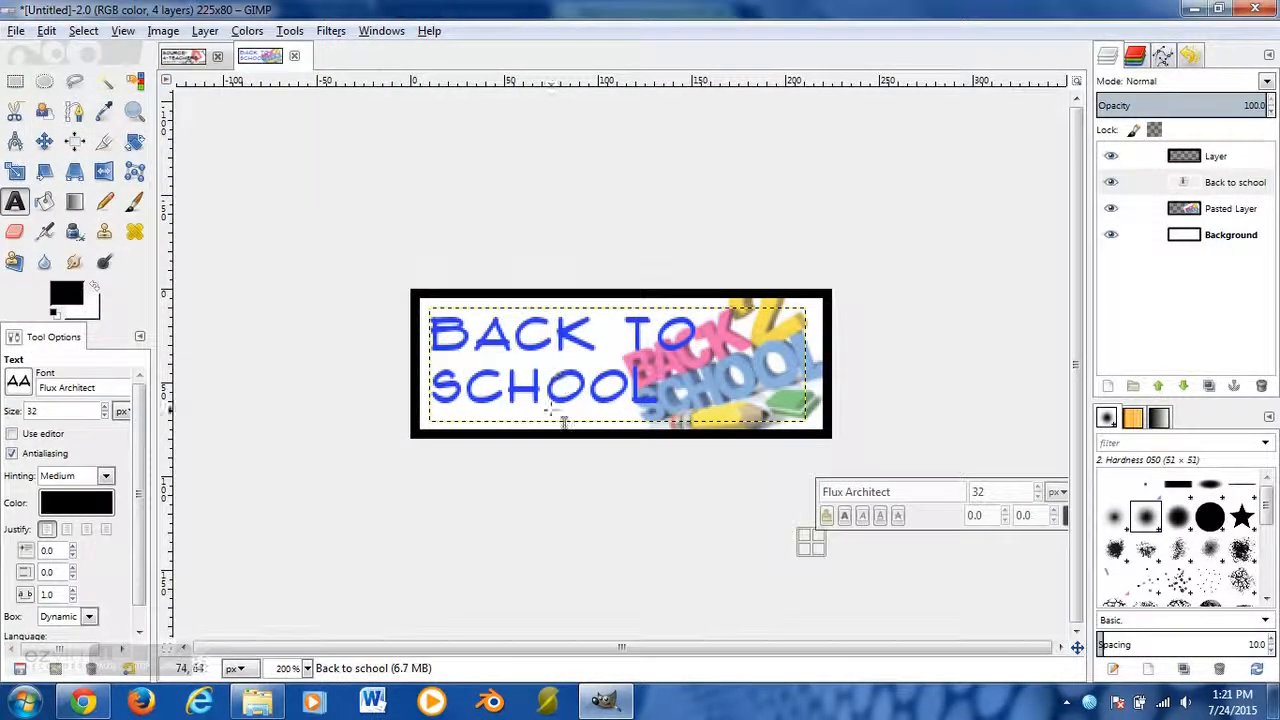
Change the color of the whole "Back to school" text to a darker shade of blue
{"action": "left_click_drag", "start_coordinate": [657, 390], "coordinate": [433, 332]}
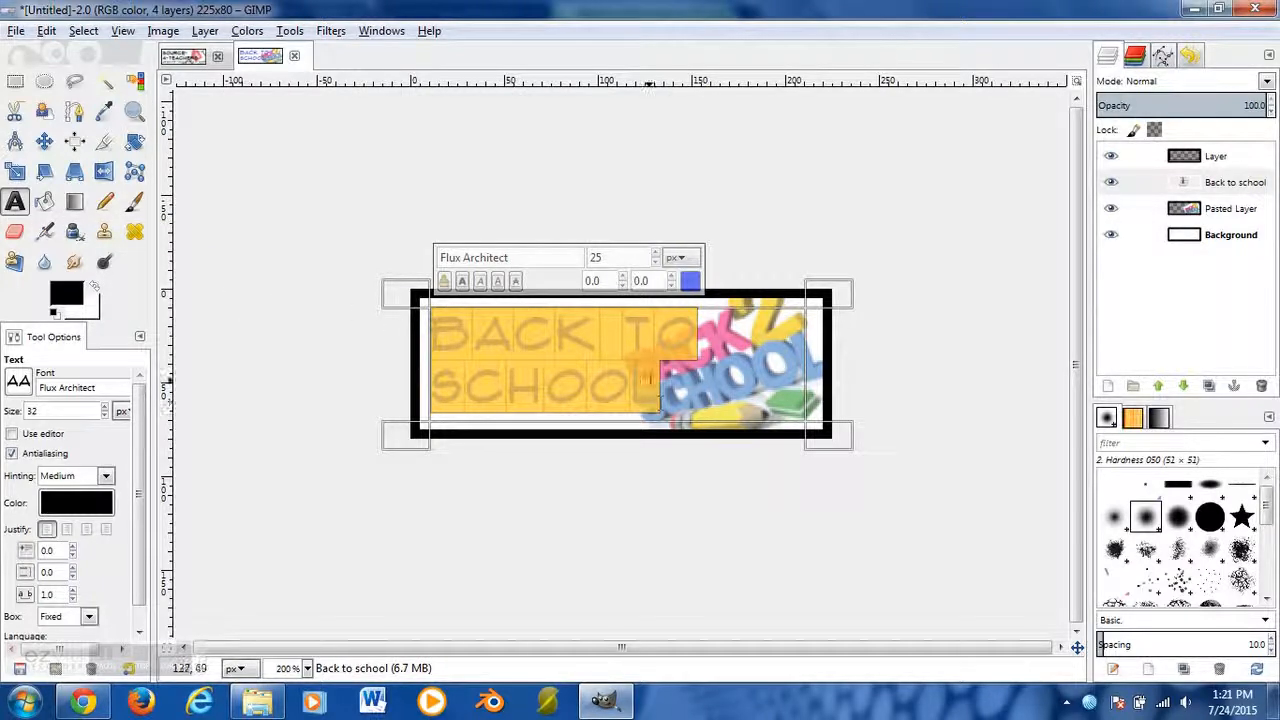
{"action": "left_click", "coordinate": [689, 281]}
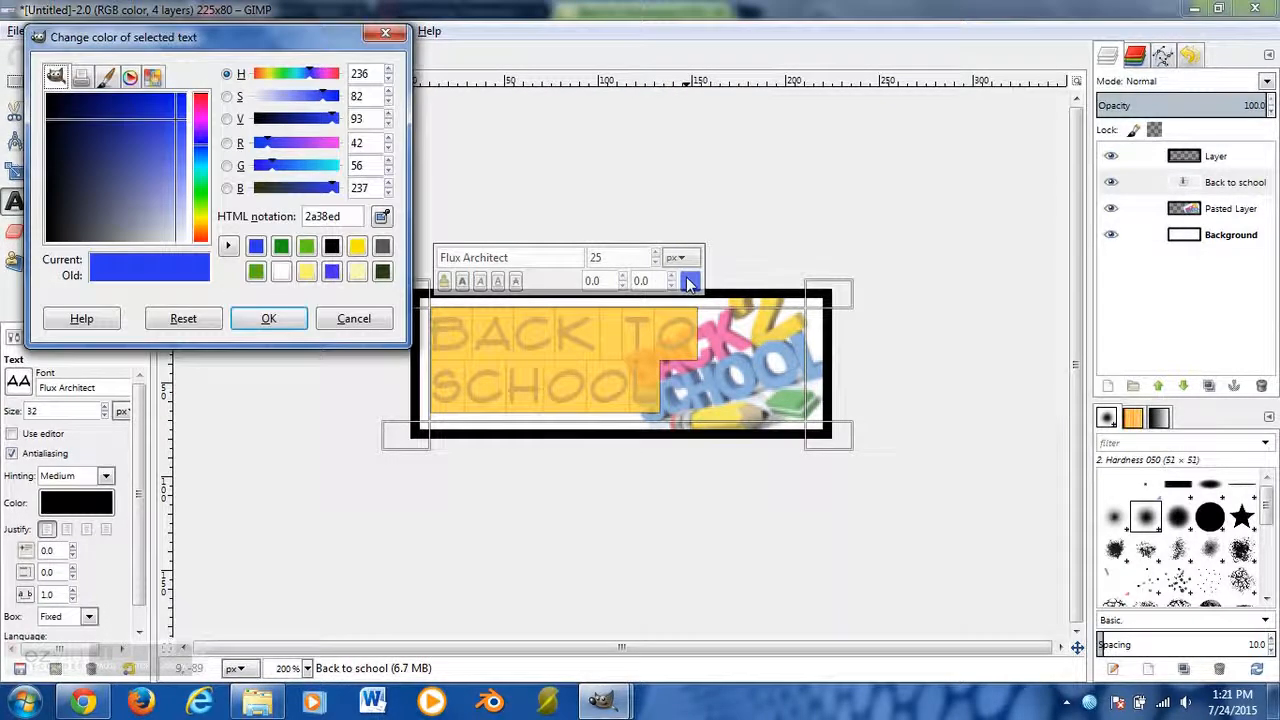
{"action": "left_click", "coordinate": [161, 116]}
{"action": "left_click_drag", "start_coordinate": [161, 116], "coordinate": [105, 111]}
{"action": "left_click", "coordinate": [269, 319]}
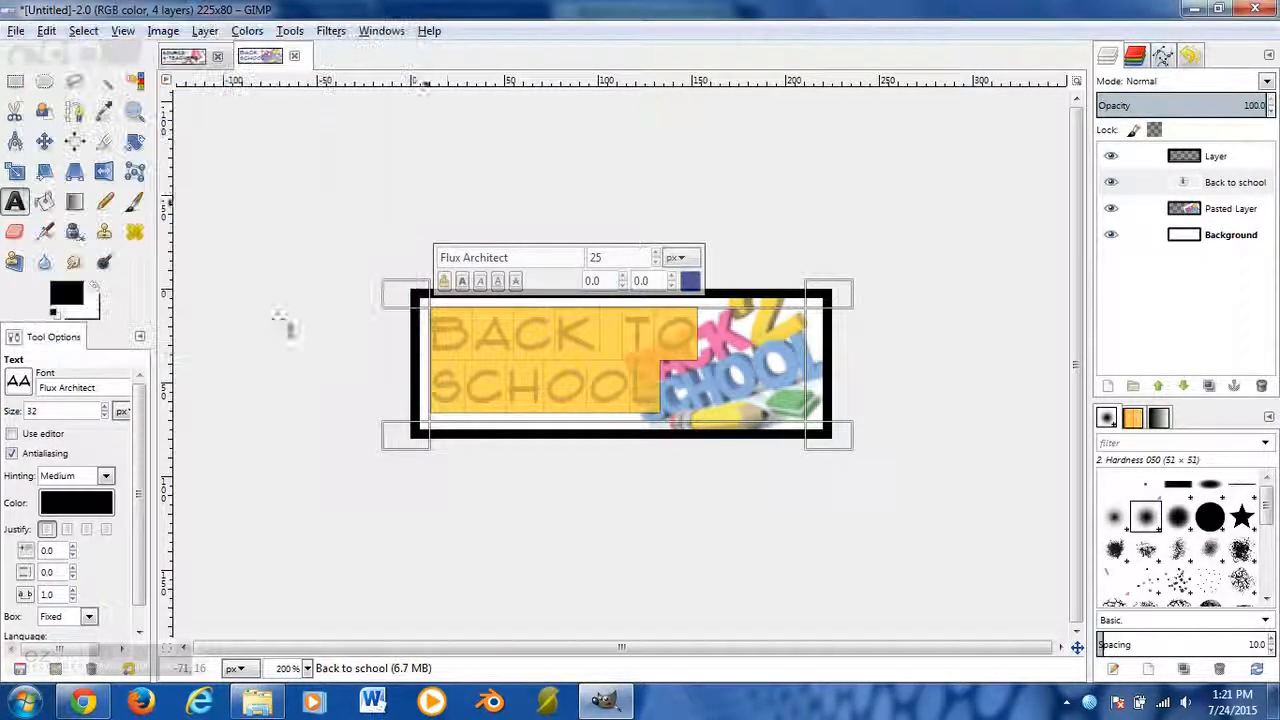
Create a path from the whole "Back to school" text
{"action": "left_click", "coordinate": [655, 458]}
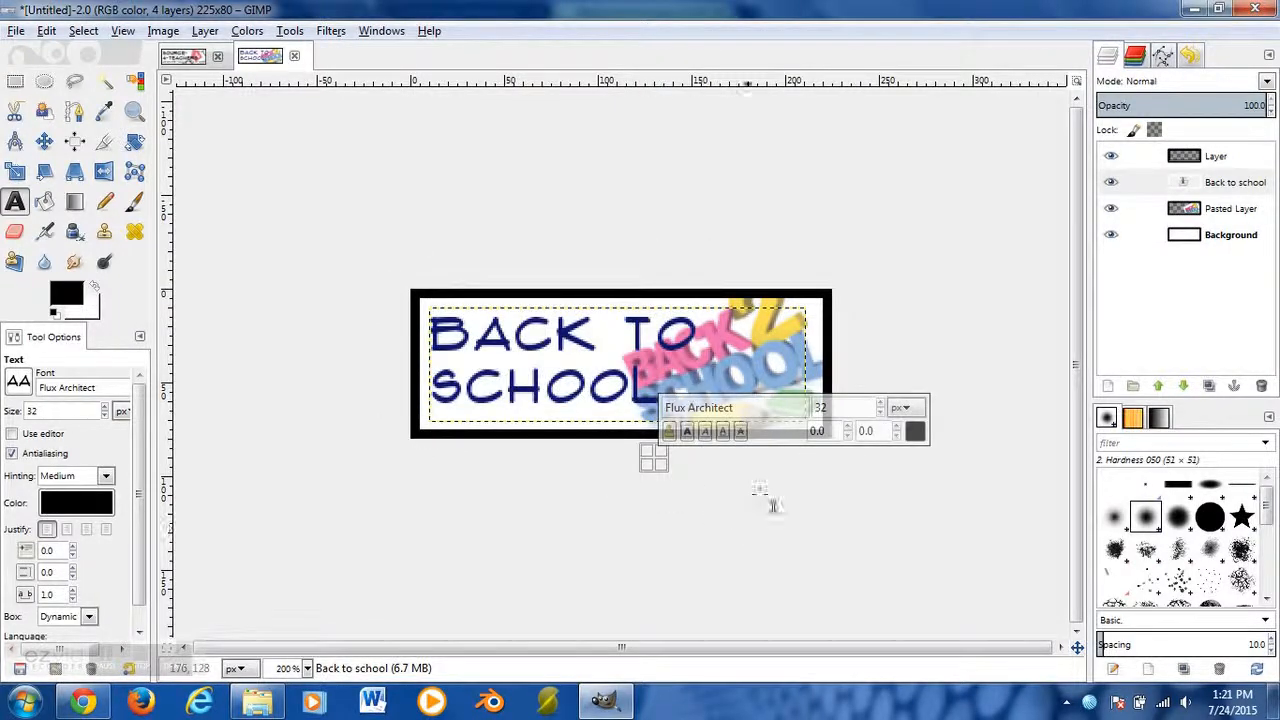
{"action": "key", "text": "m"}
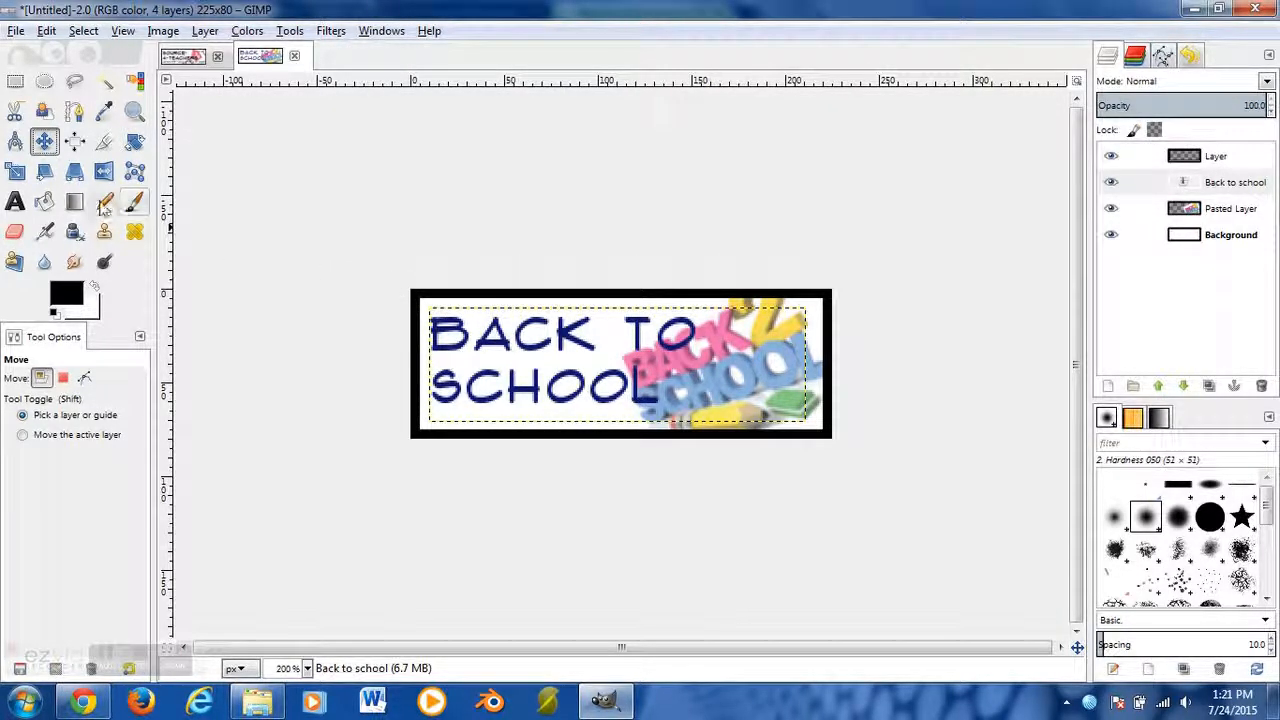
{"action": "left_click", "coordinate": [15, 201]}
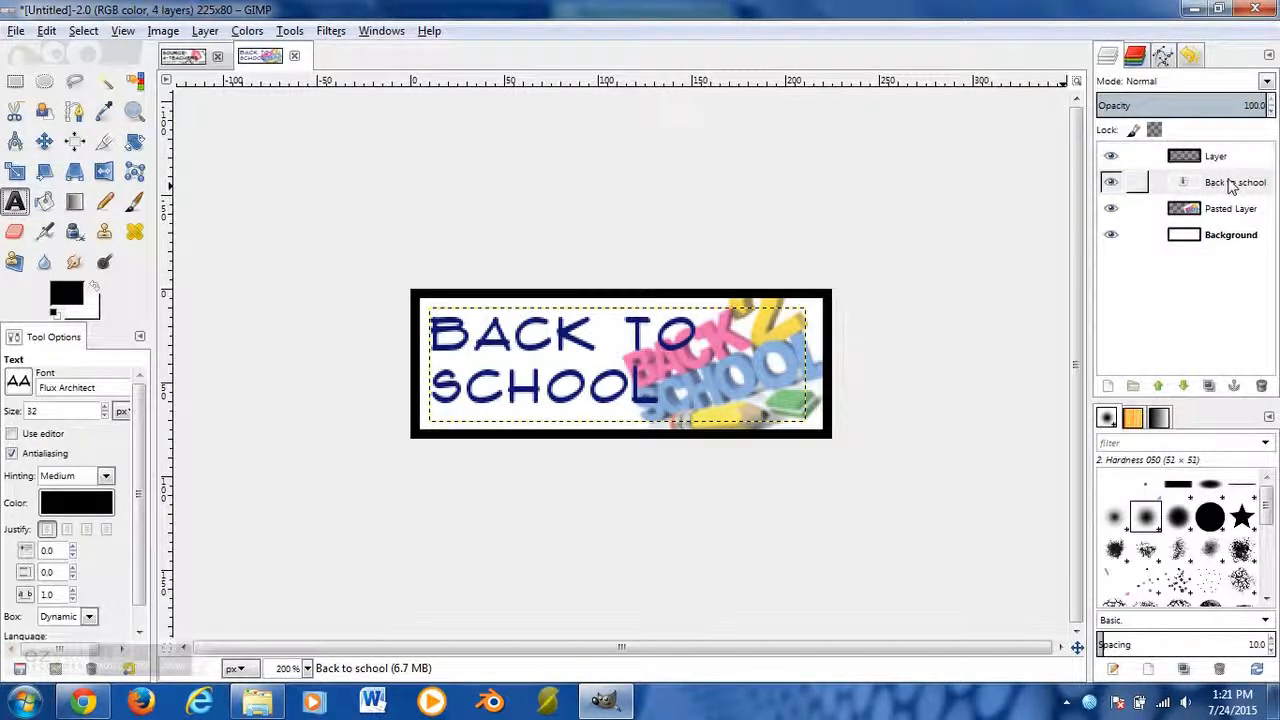
{"action": "left_click_drag", "start_coordinate": [658, 390], "coordinate": [434, 328]}
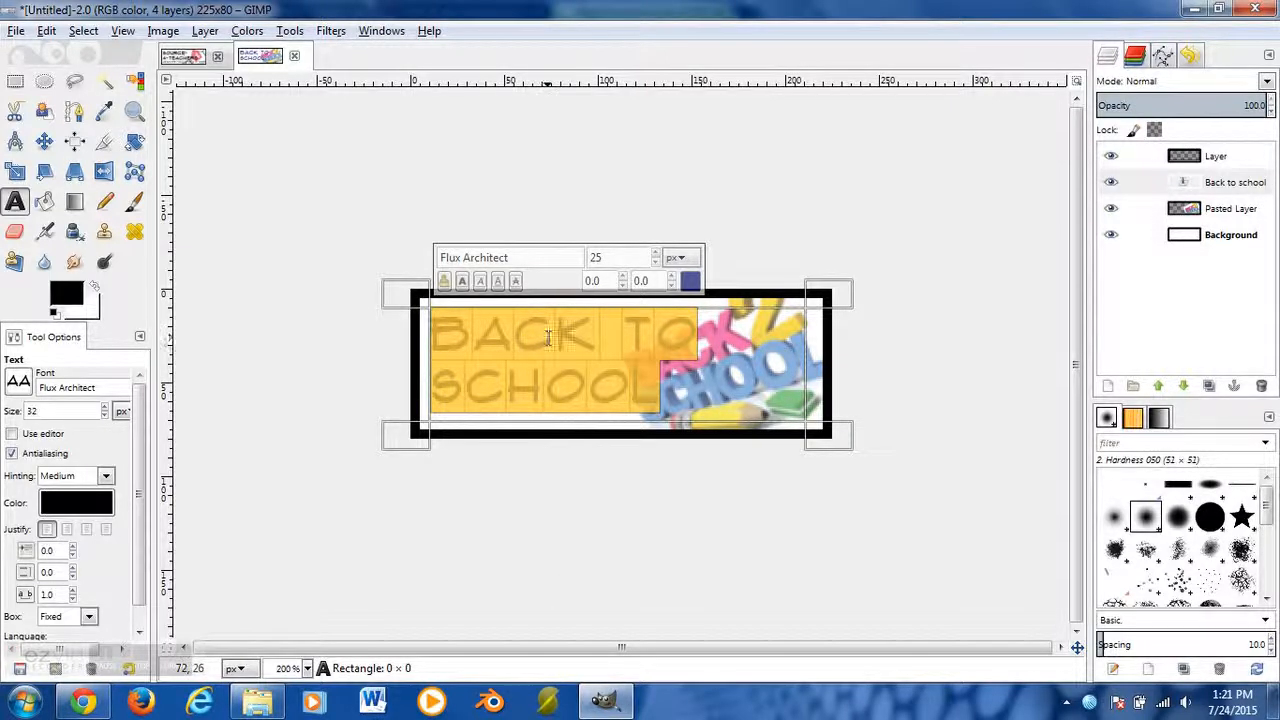
{"action": "right_click", "coordinate": [548, 338]}
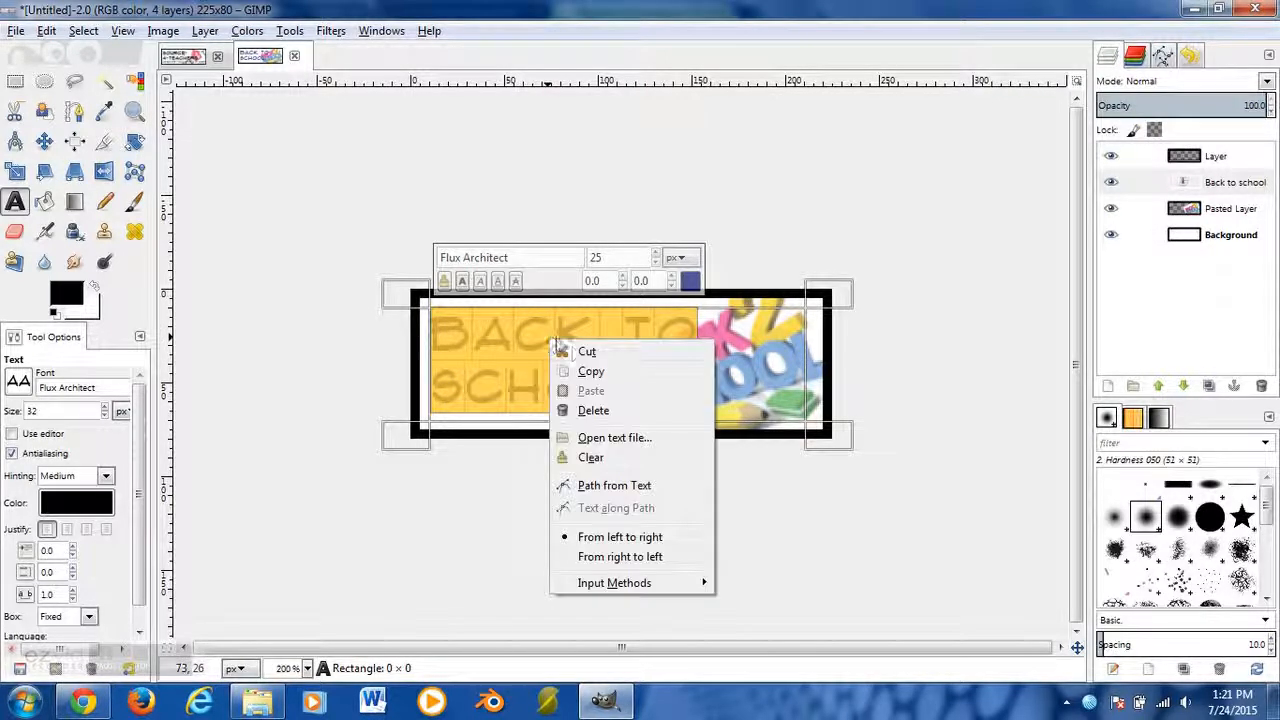
{"action": "left_click", "coordinate": [614, 487]}
{"action": "left_click", "coordinate": [886, 163]}
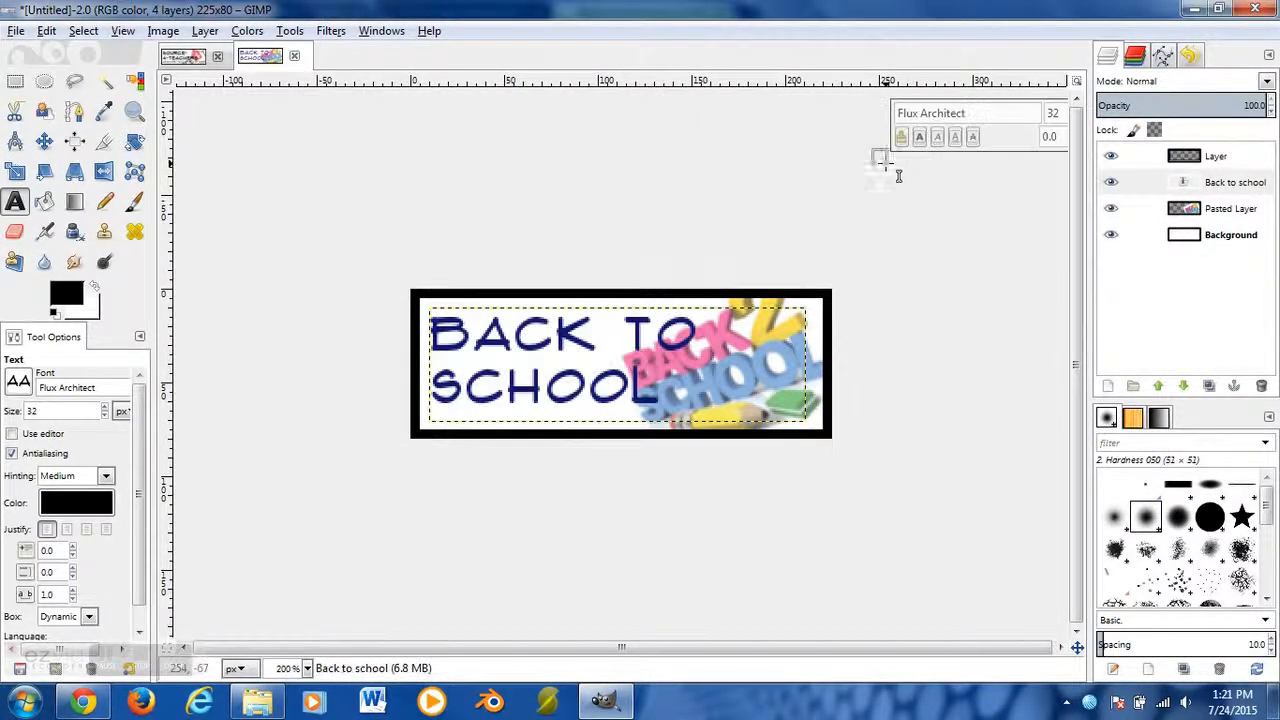
Add a transparent 225 × 80 px layer and place it directly beneath the "Back to school" text layer
{"action": "left_click", "coordinate": [1108, 387]}
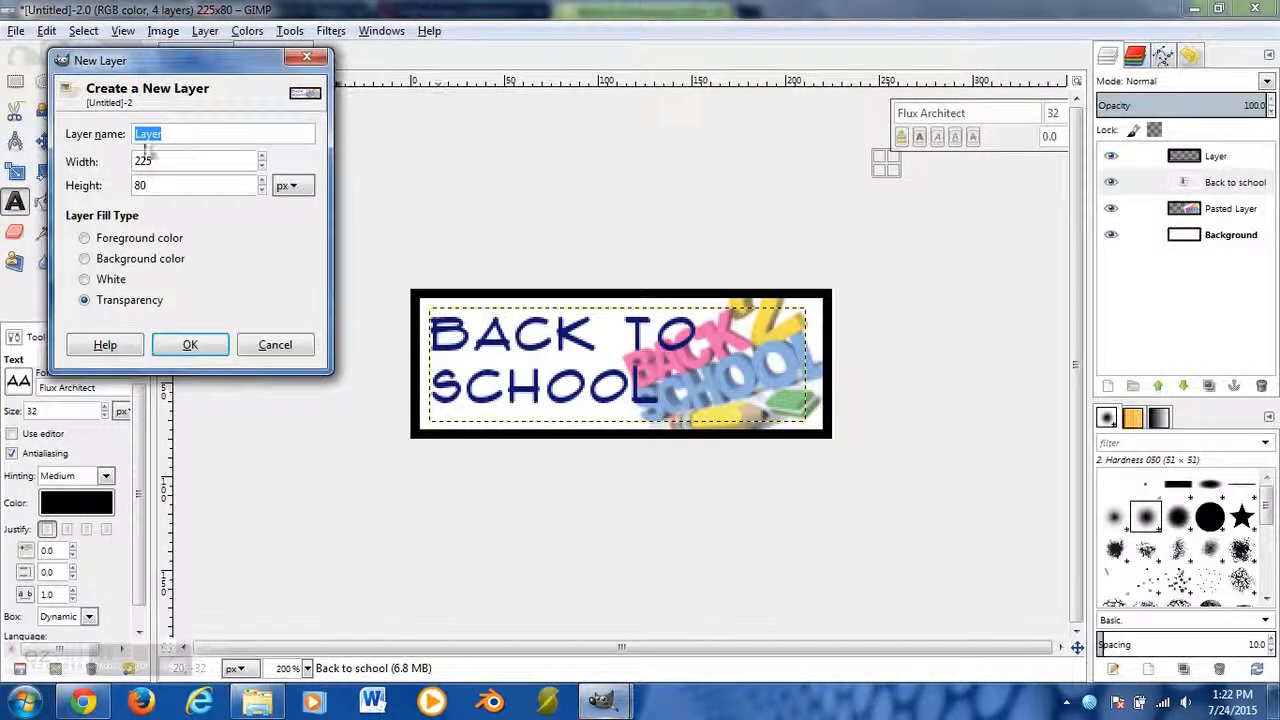
{"action": "left_click", "coordinate": [188, 343]}
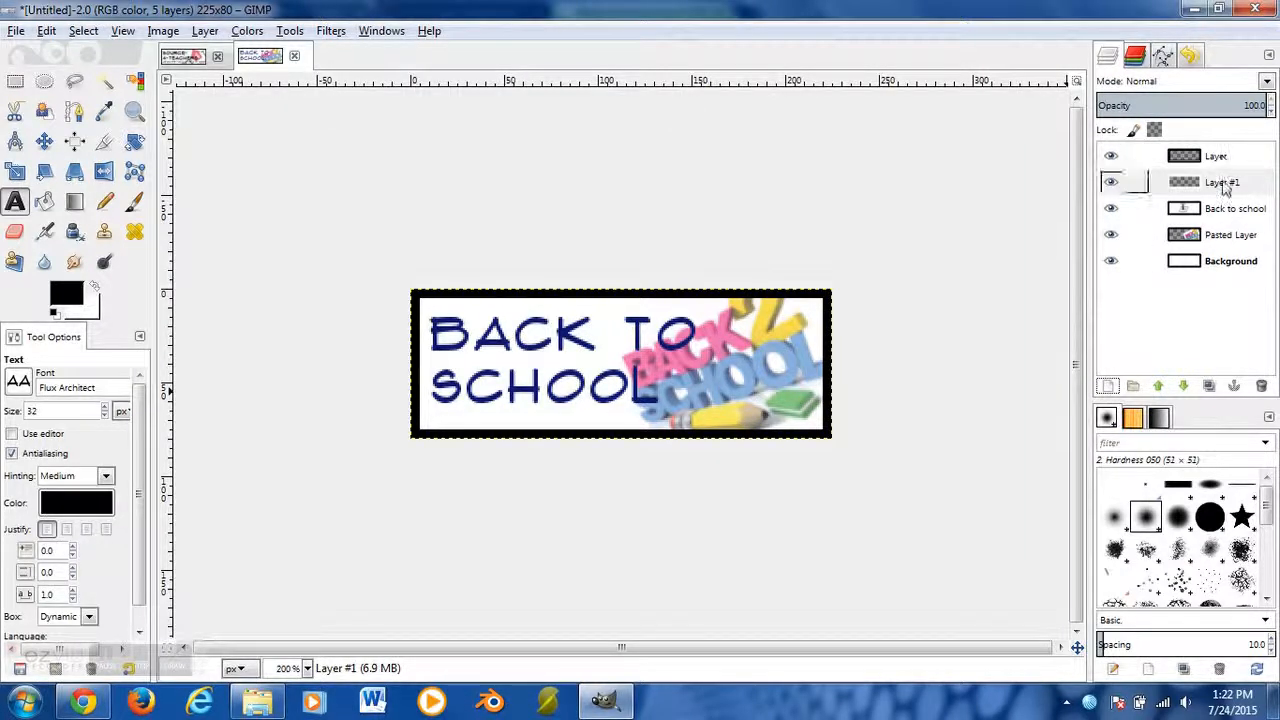
{"action": "left_click_drag", "start_coordinate": [1220, 188], "coordinate": [1212, 222]}
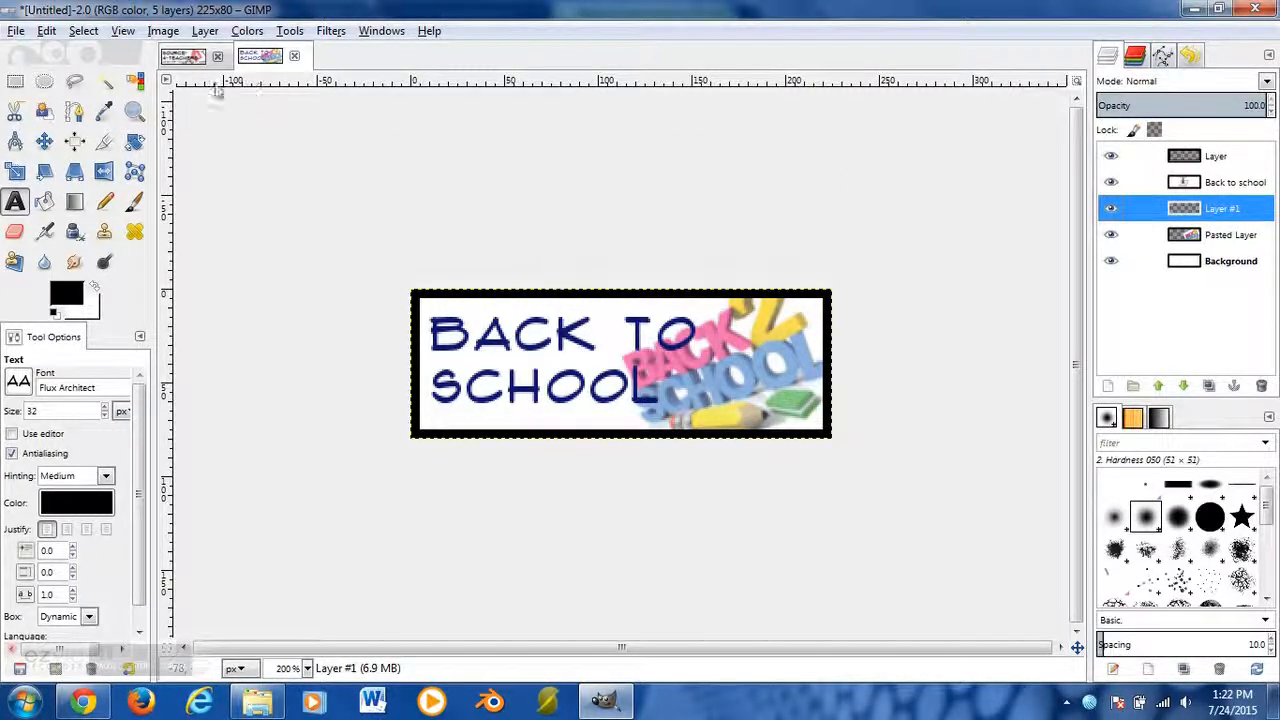
Turn the text path into a selection and grow the selection by 1 px
{"action": "left_click", "coordinate": [83, 31]}
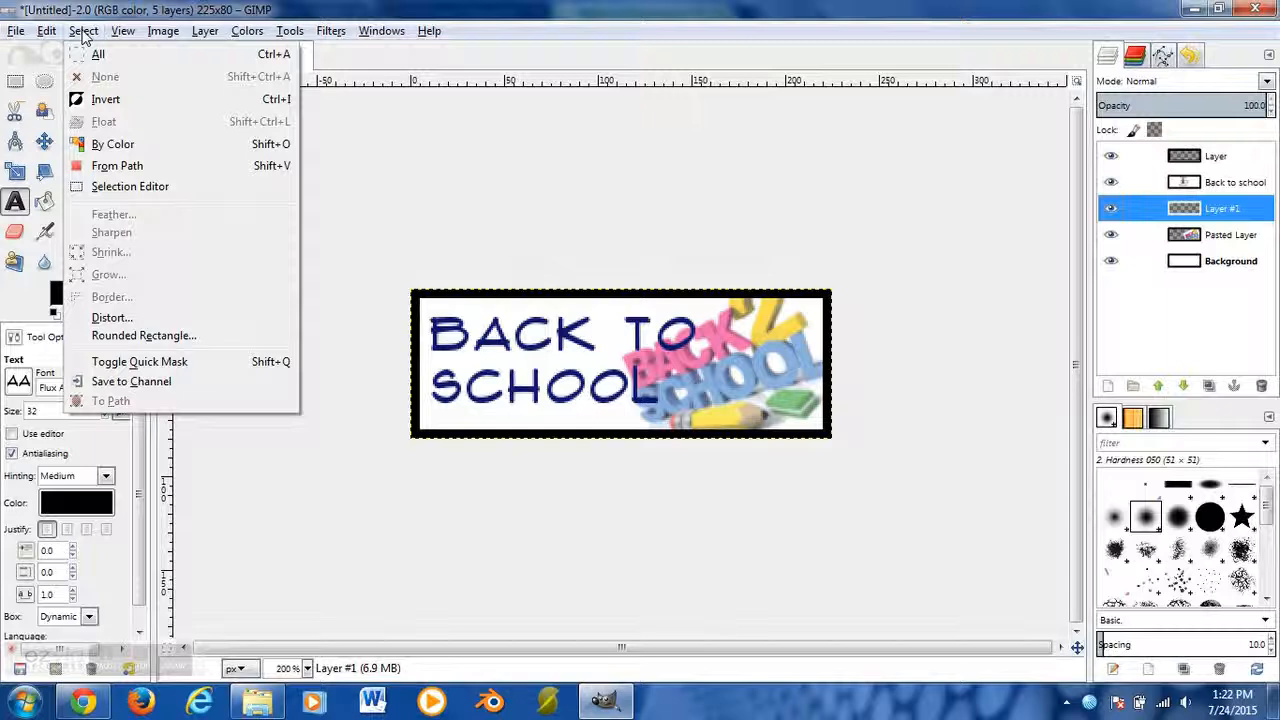
{"action": "left_click", "coordinate": [113, 168]}
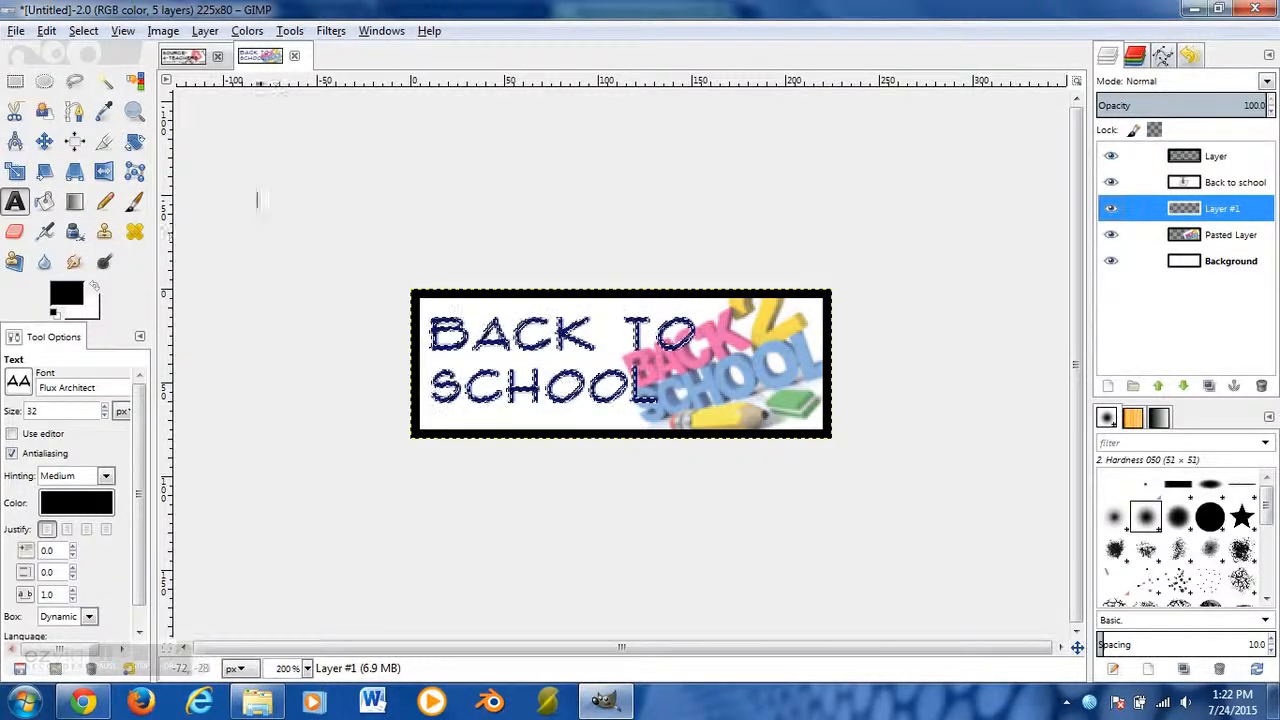
{"action": "left_click", "coordinate": [84, 31]}
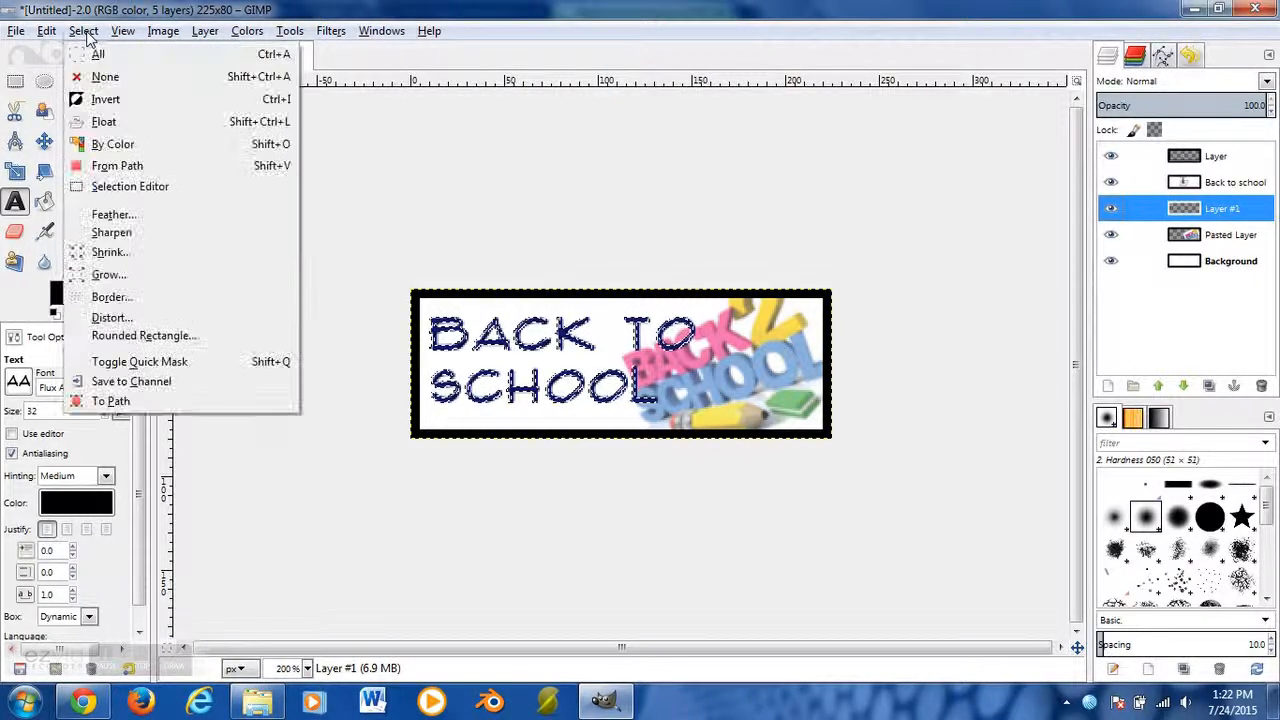
{"action": "left_click", "coordinate": [108, 275]}
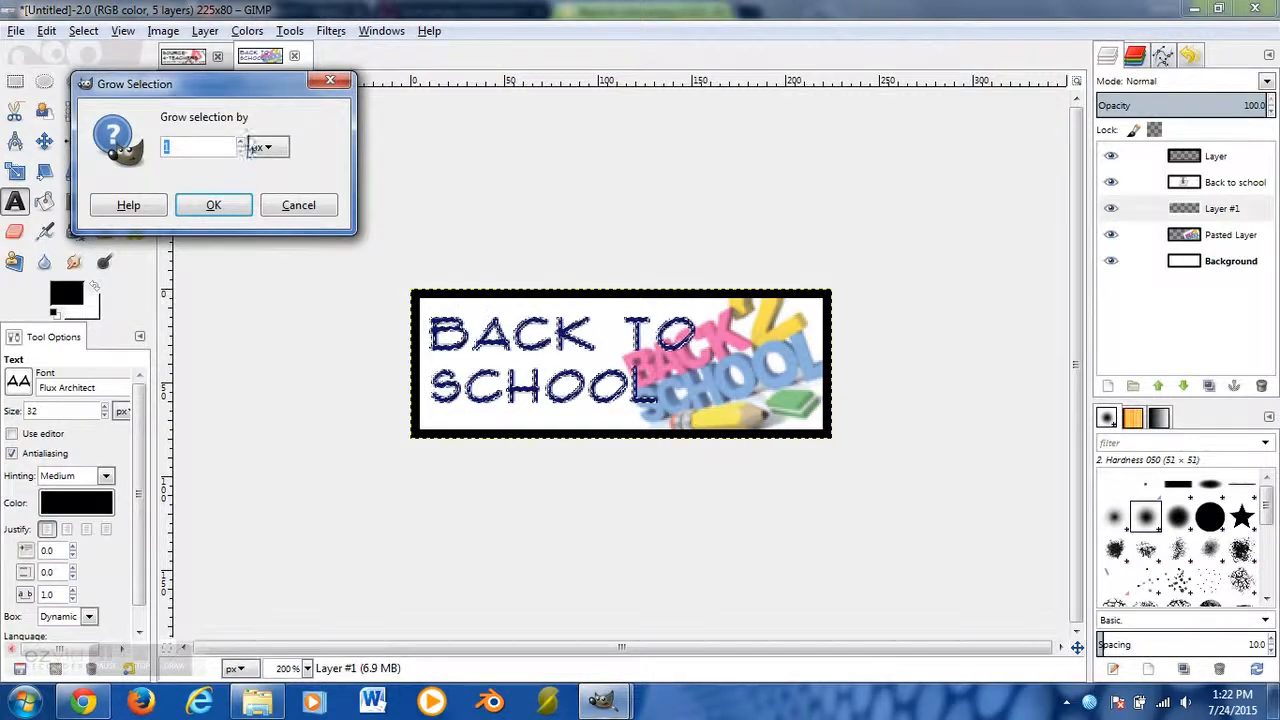
{"action": "left_click", "coordinate": [213, 206]}
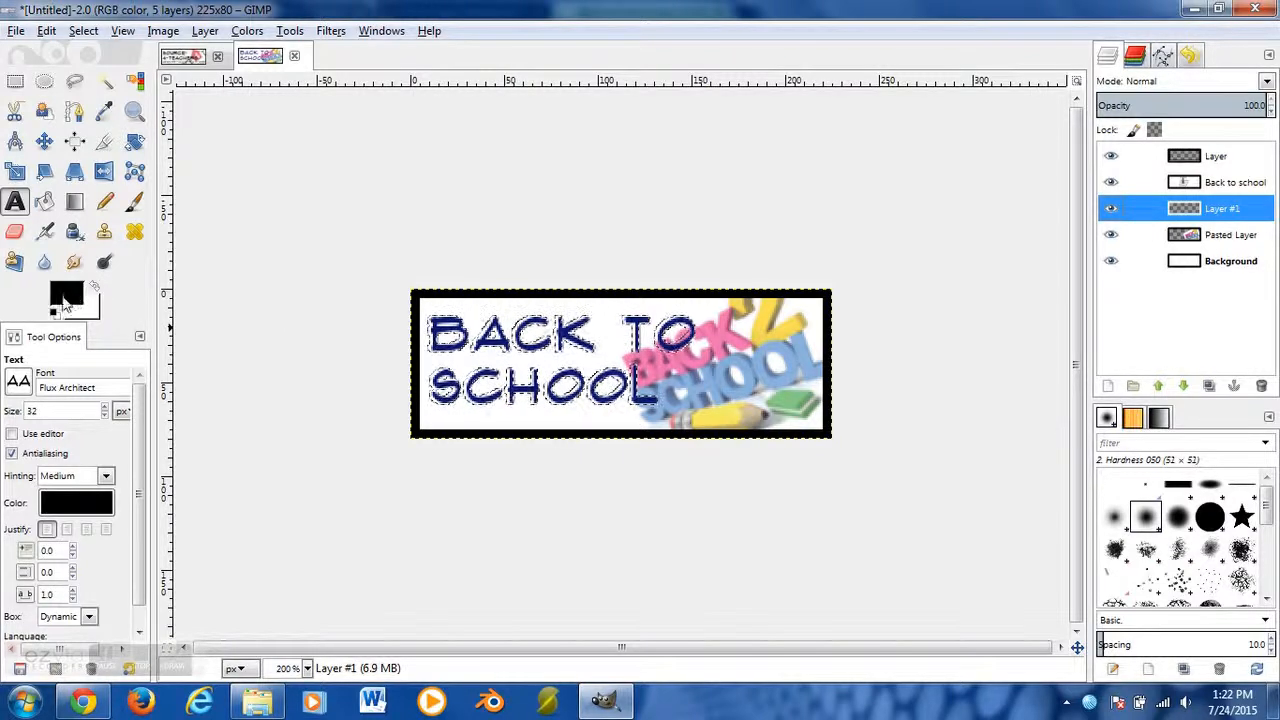
Fill the grown text selection on the new layer with bright yellow using Bucket Fill, and clear the selection
{"action": "left_click", "coordinate": [67, 290]}
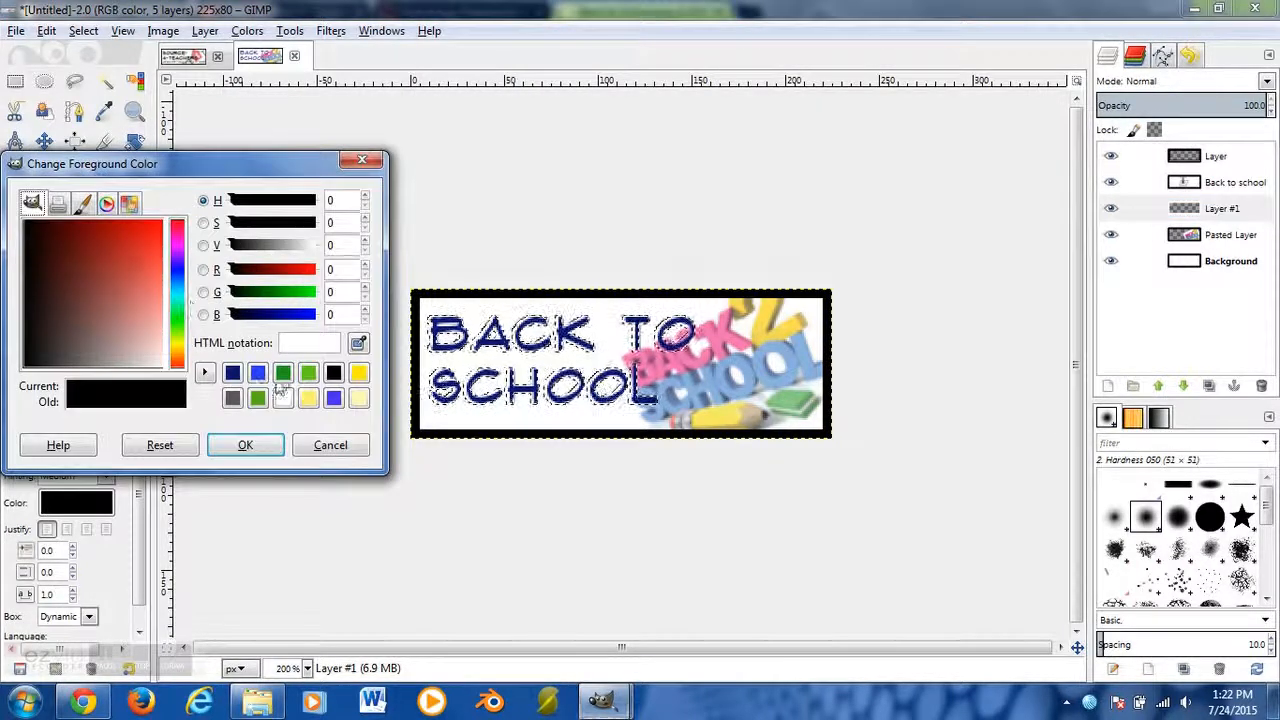
{"action": "left_click", "coordinate": [180, 348]}
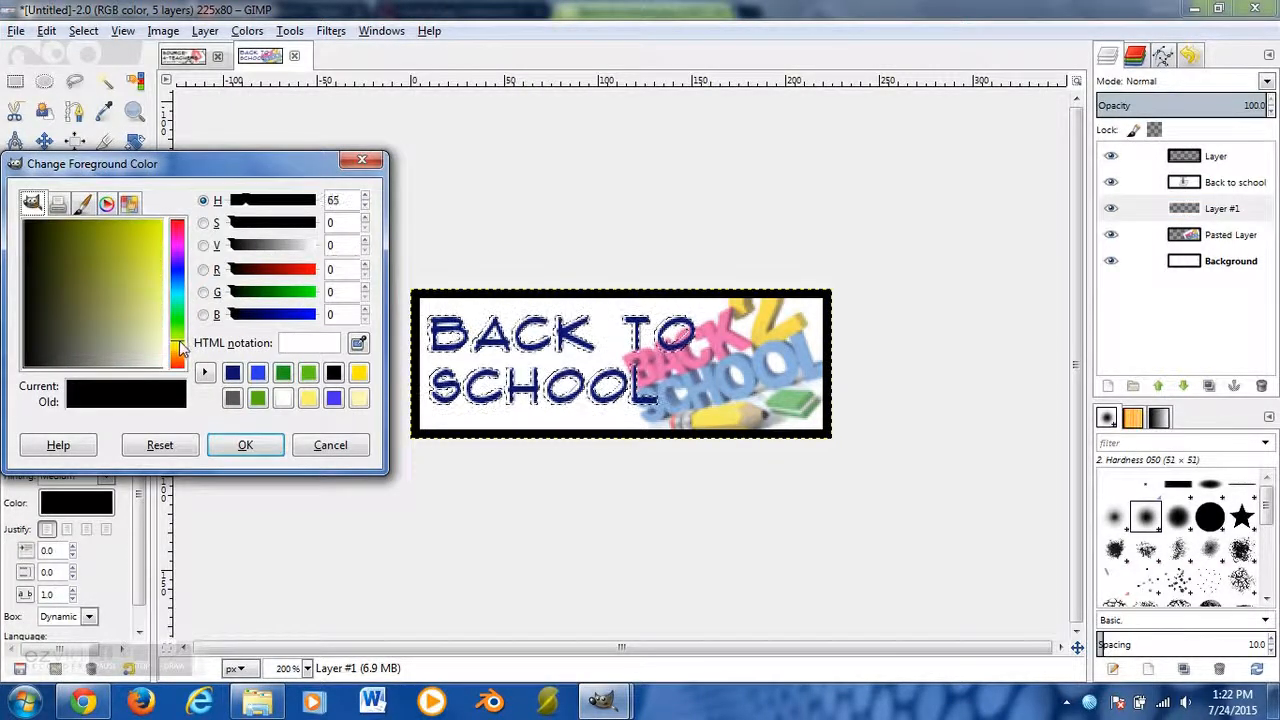
{"action": "left_click", "coordinate": [360, 374]}
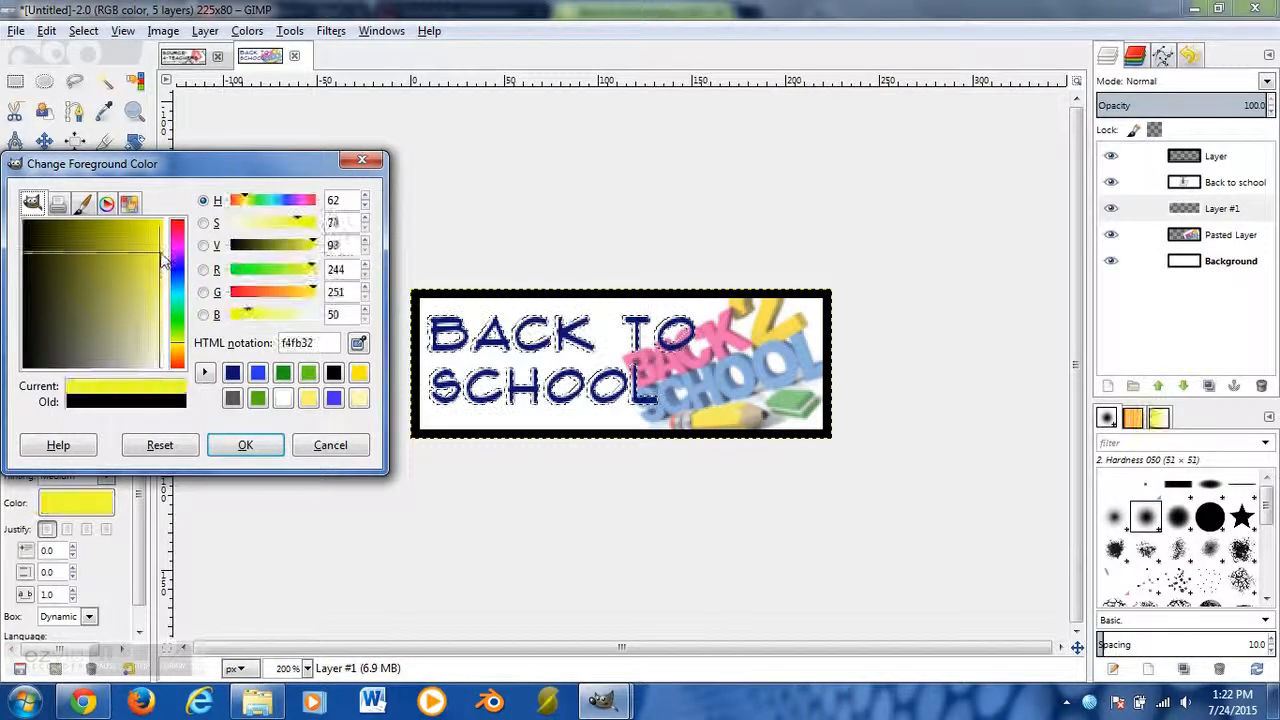
{"action": "left_click", "coordinate": [250, 444]}
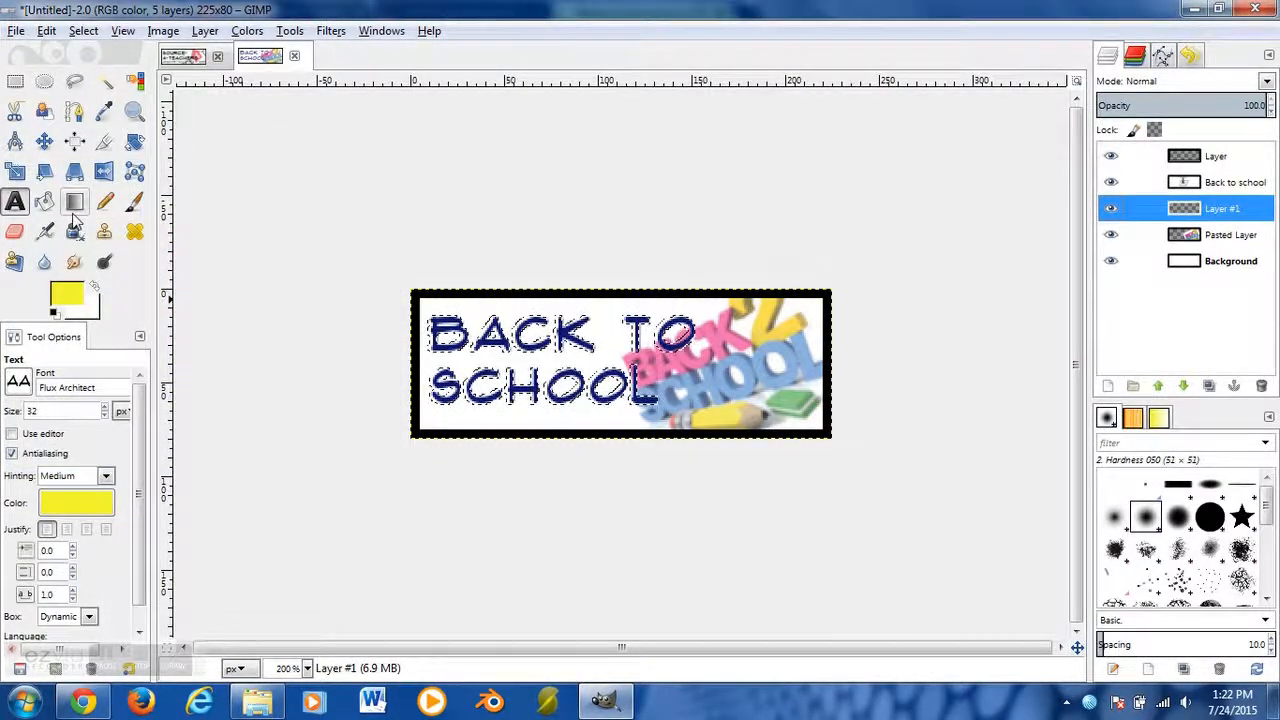
{"action": "left_click", "coordinate": [43, 202]}
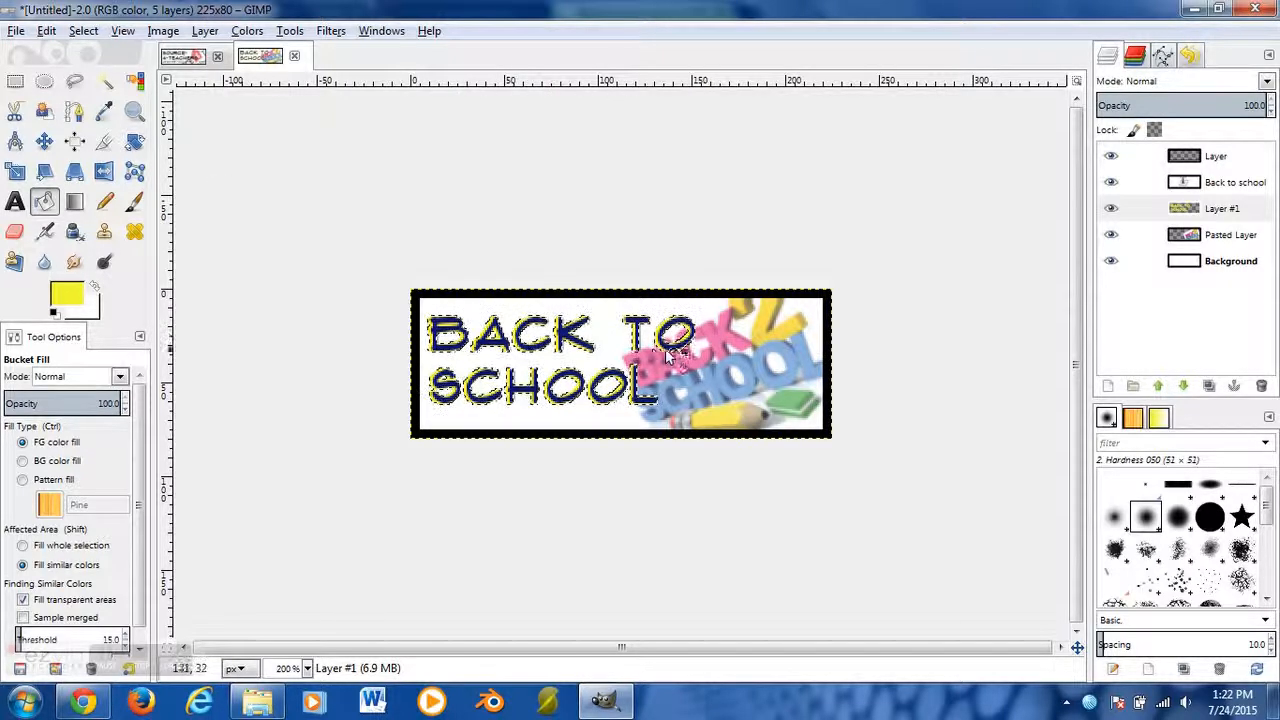
{"action": "left_click", "coordinate": [20, 86]}
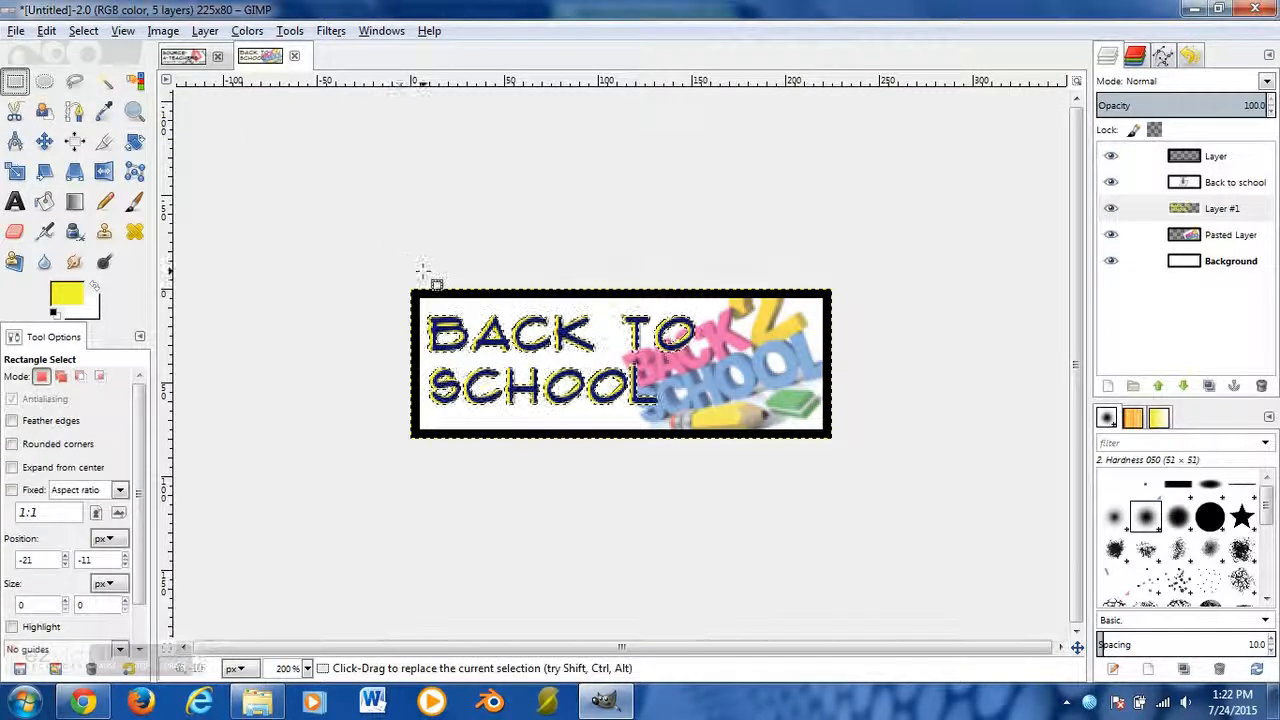
{"action": "left_click", "coordinate": [425, 271]}
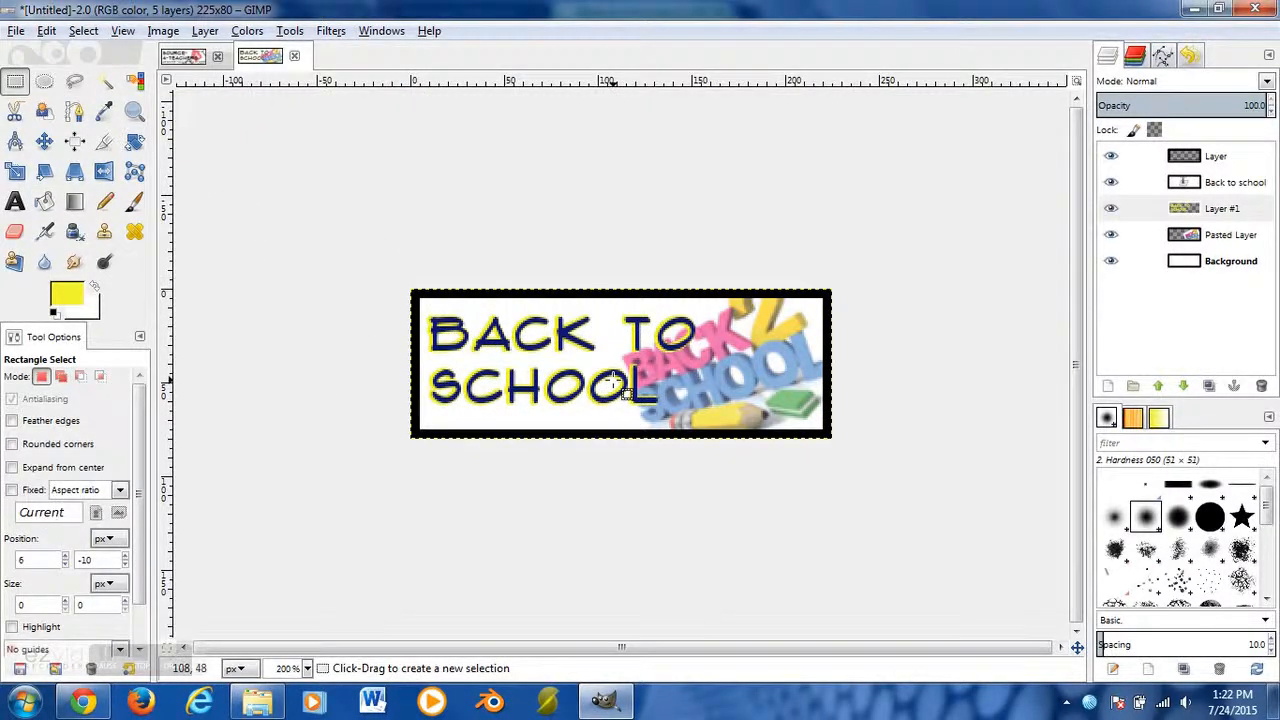
{"action": "scroll", "coordinate": [612, 383], "scroll_direction": "up", "scroll_amount": 2}
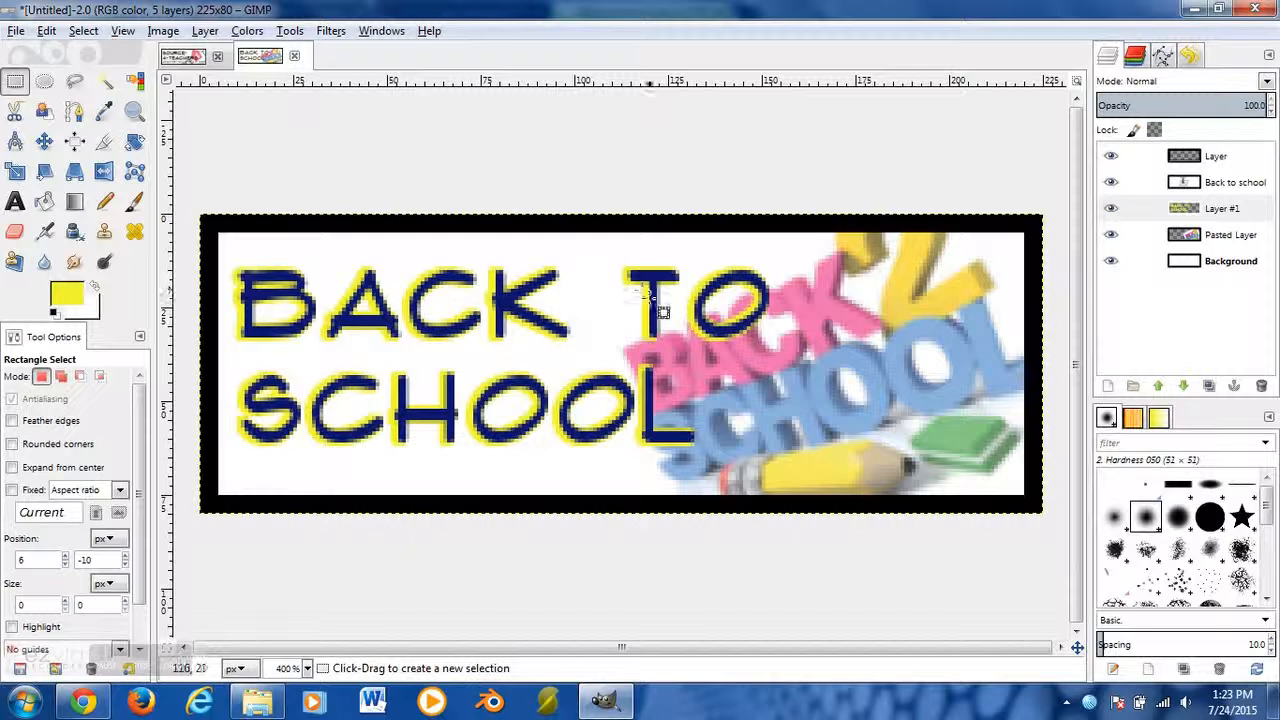
{"action": "scroll", "coordinate": [643, 357], "scroll_direction": "down", "scroll_amount": 3}
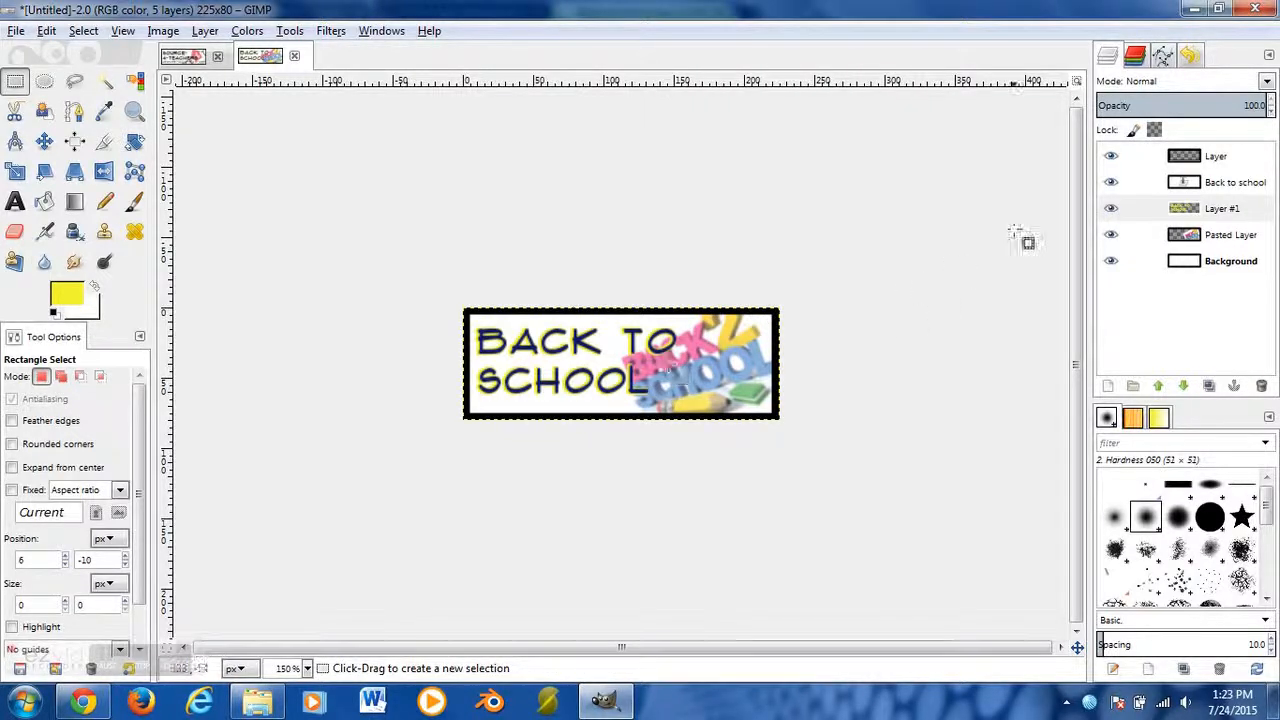
Make the "Back to school" text layer active and reset the foreground and background colors to black and white
{"action": "left_click", "coordinate": [1214, 190]}
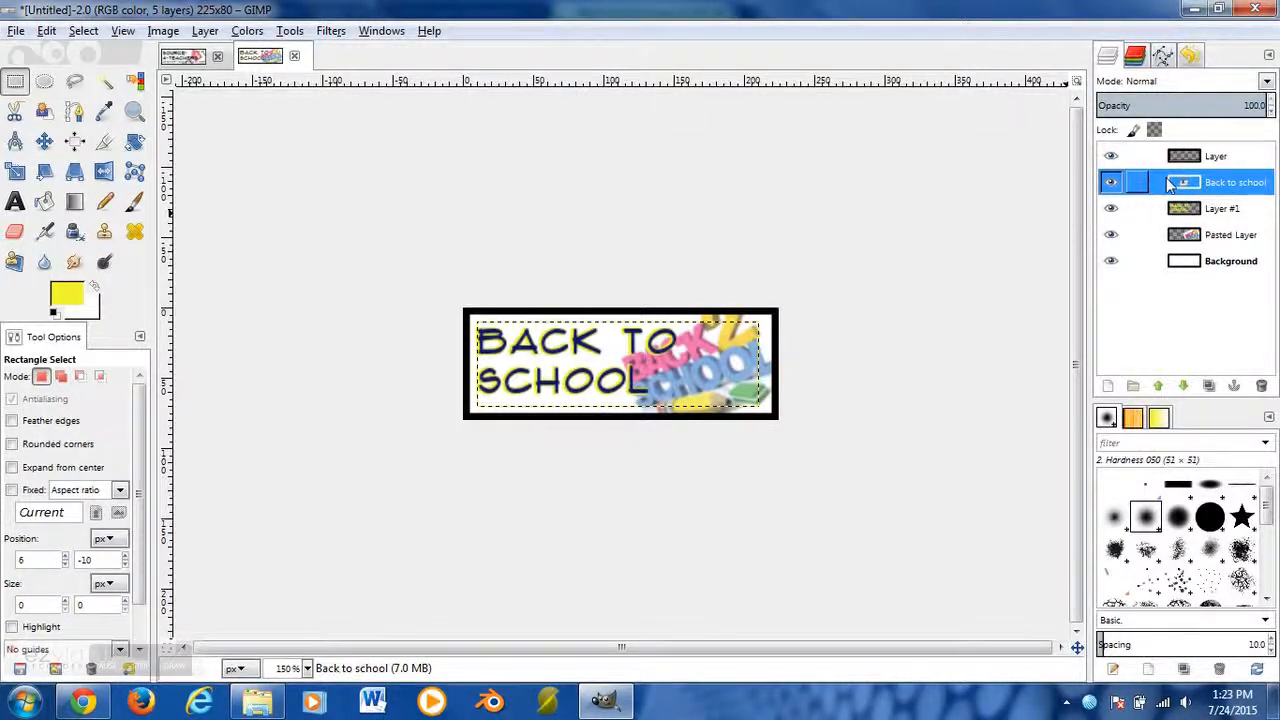
{"action": "left_click", "coordinate": [55, 315]}
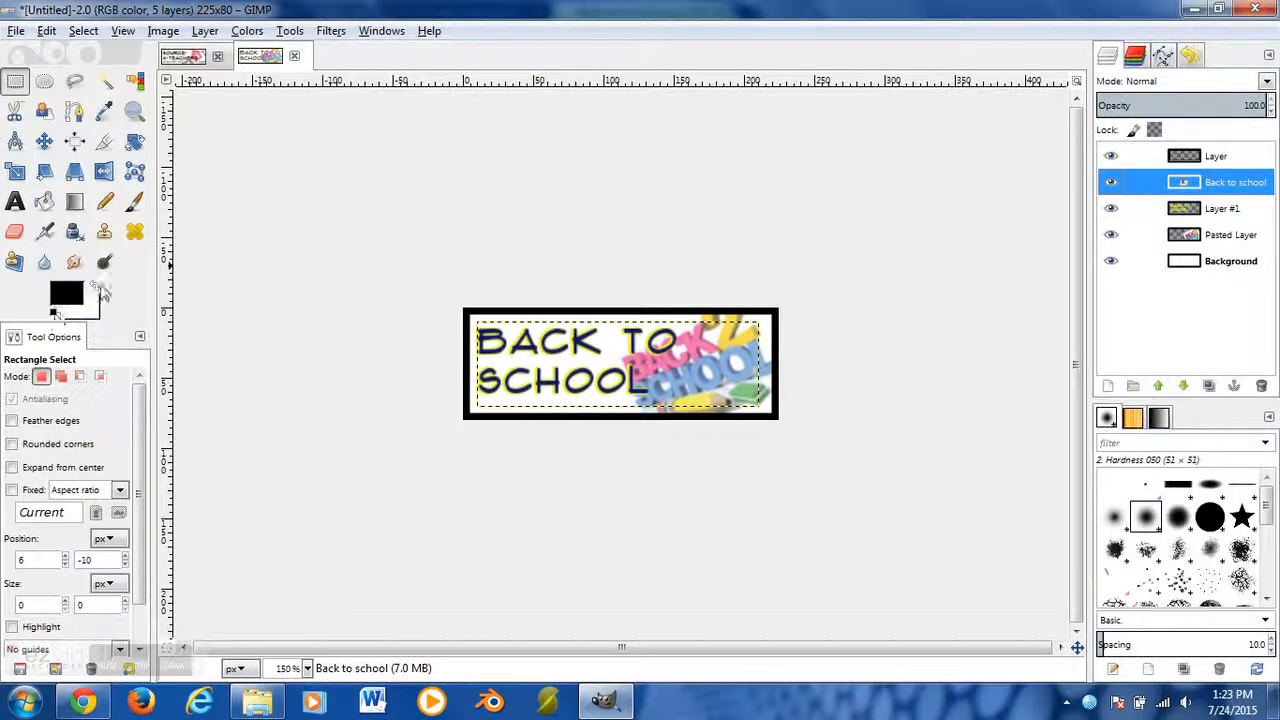
Try a black drop shadow on the text with X and Y offsets of 4, blur radius 15 and opacity 60, and undo it
{"action": "left_click", "coordinate": [328, 31]}
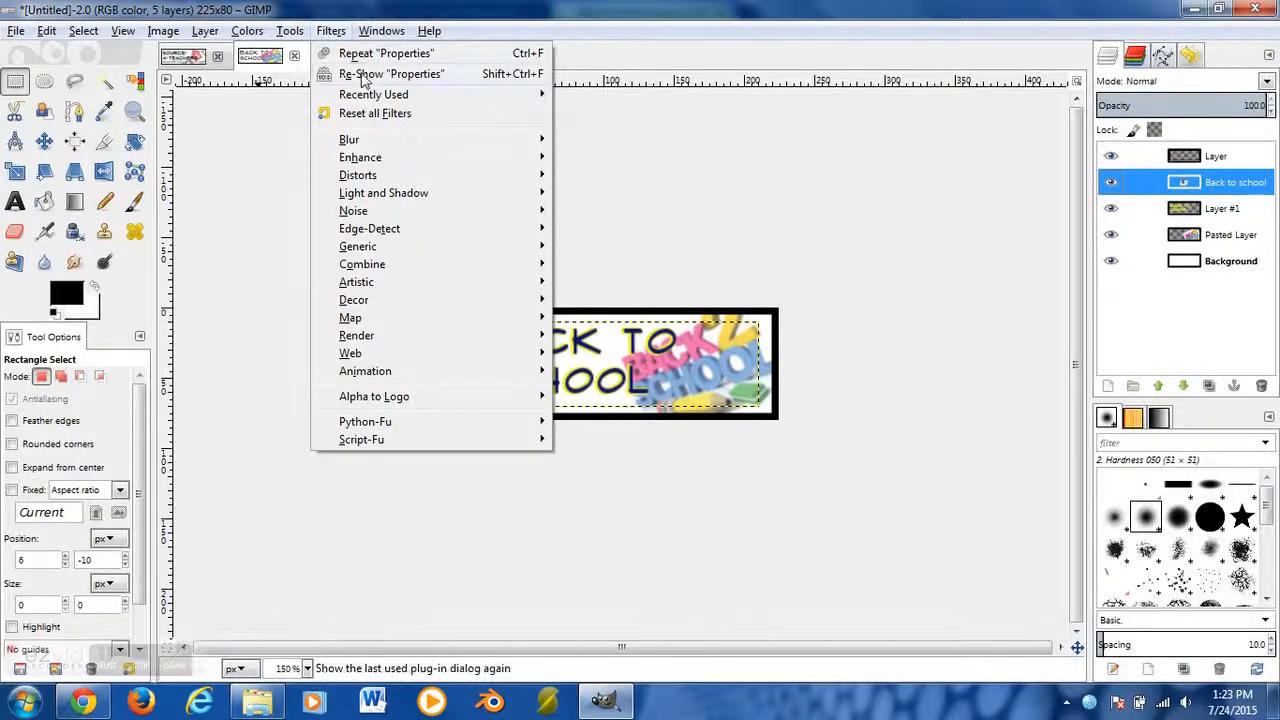
{"action": "mouse_move", "coordinate": [370, 198]}
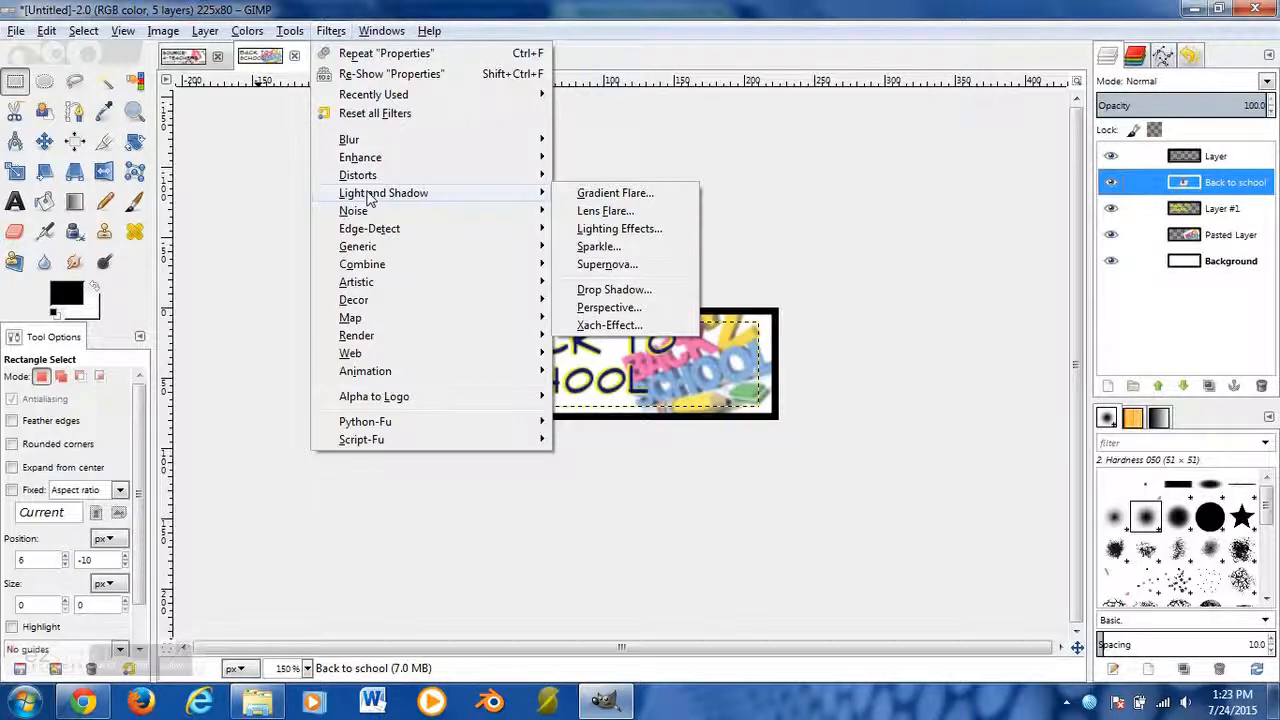
{"action": "left_click", "coordinate": [612, 290]}
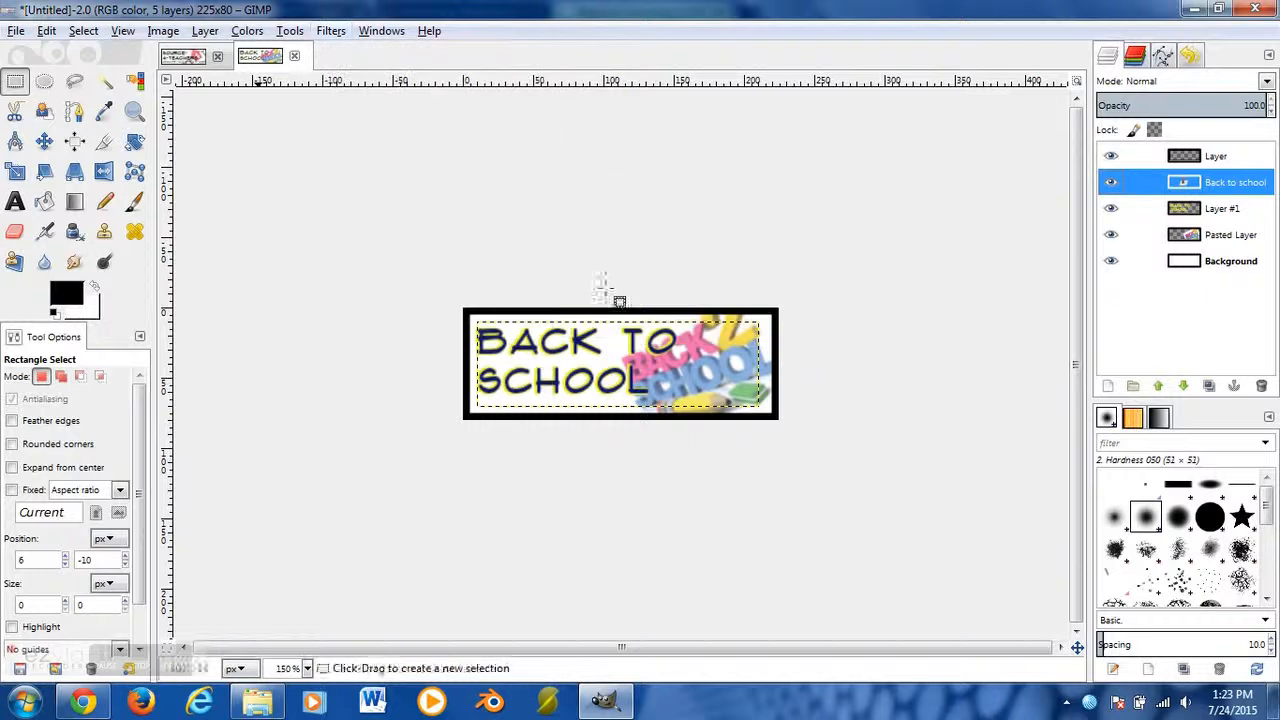
{"action": "left_click_drag", "start_coordinate": [645, 248], "coordinate": [299, 123]}
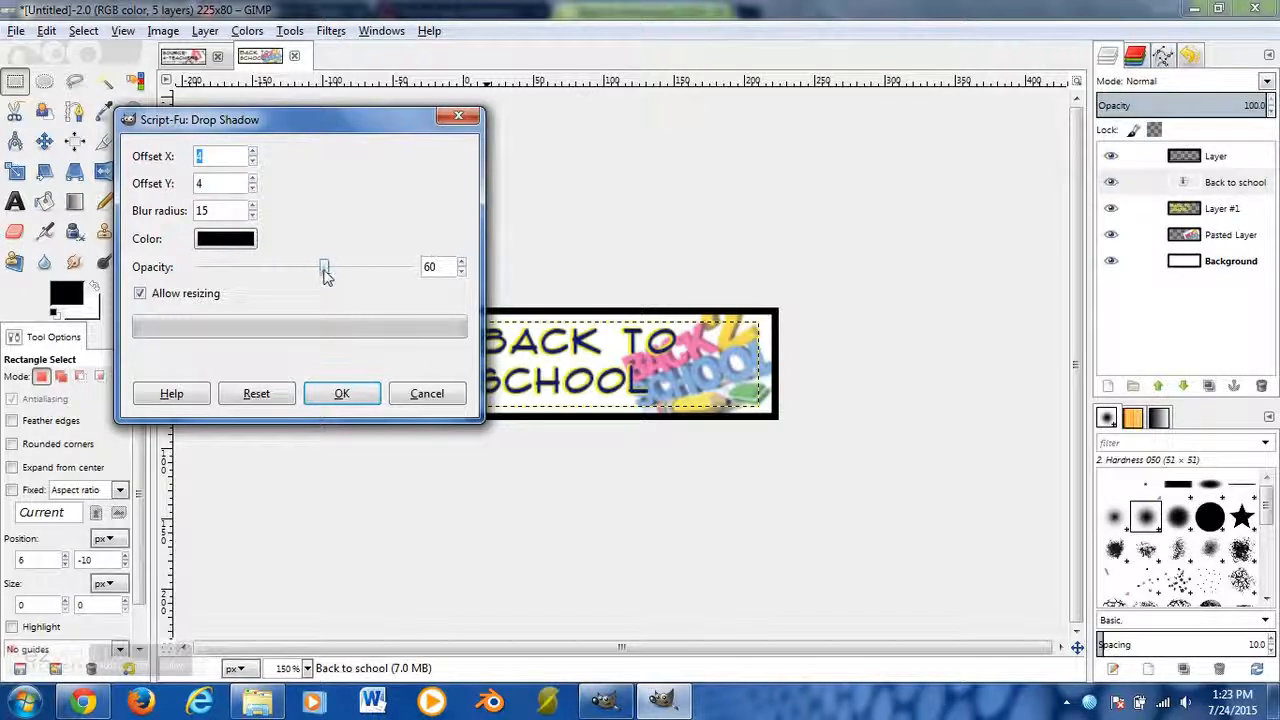
{"action": "left_click", "coordinate": [352, 392]}
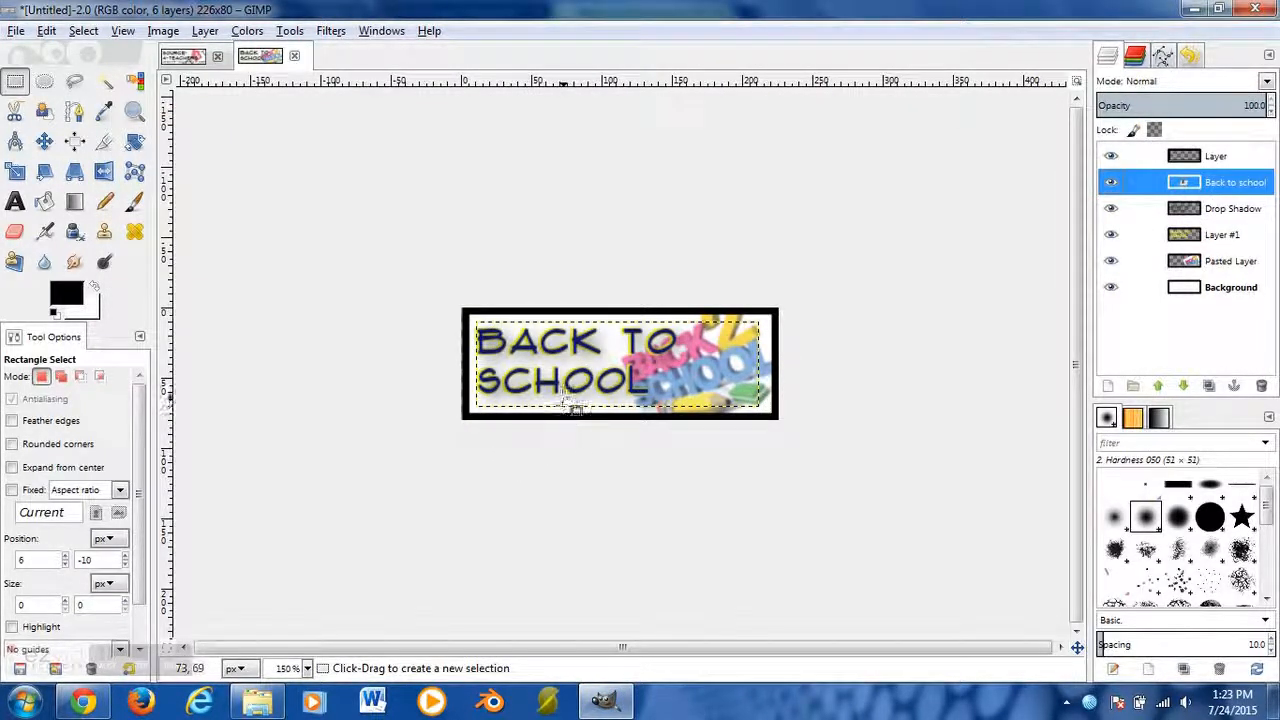
{"action": "scroll", "coordinate": [565, 400], "scroll_direction": "up", "scroll_amount": 2}
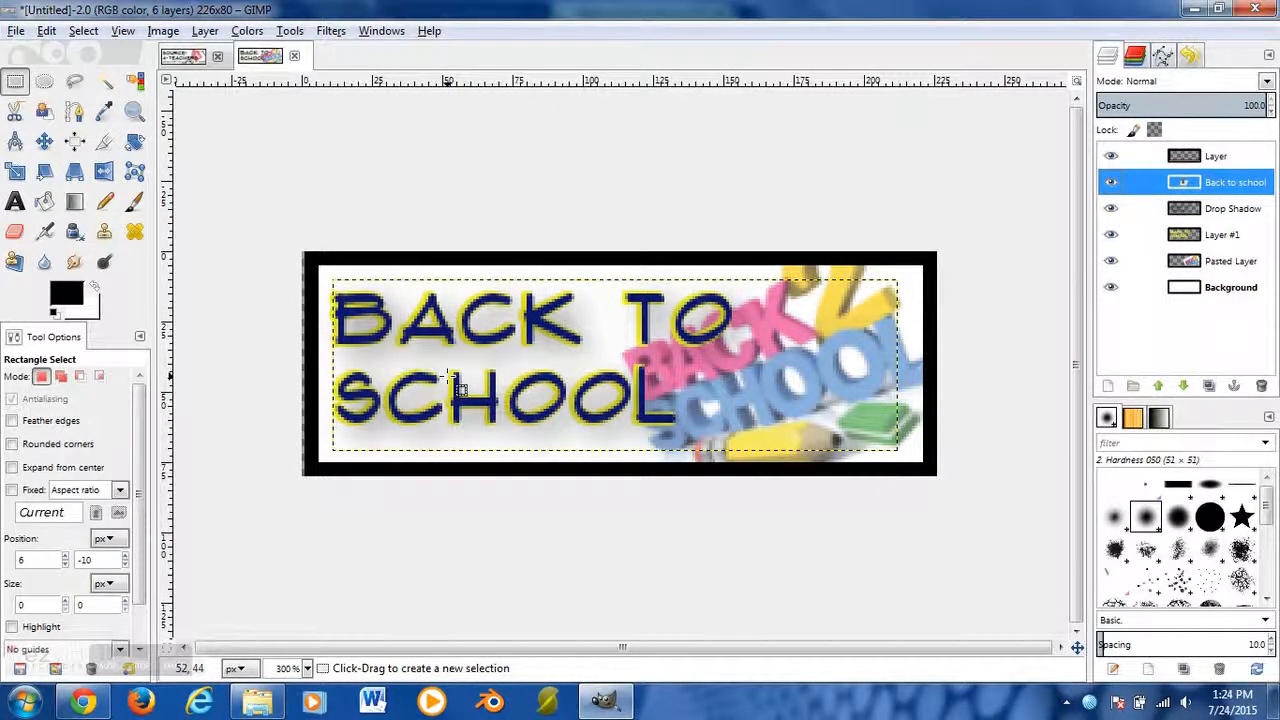
{"action": "key", "text": "ctrl+z"}
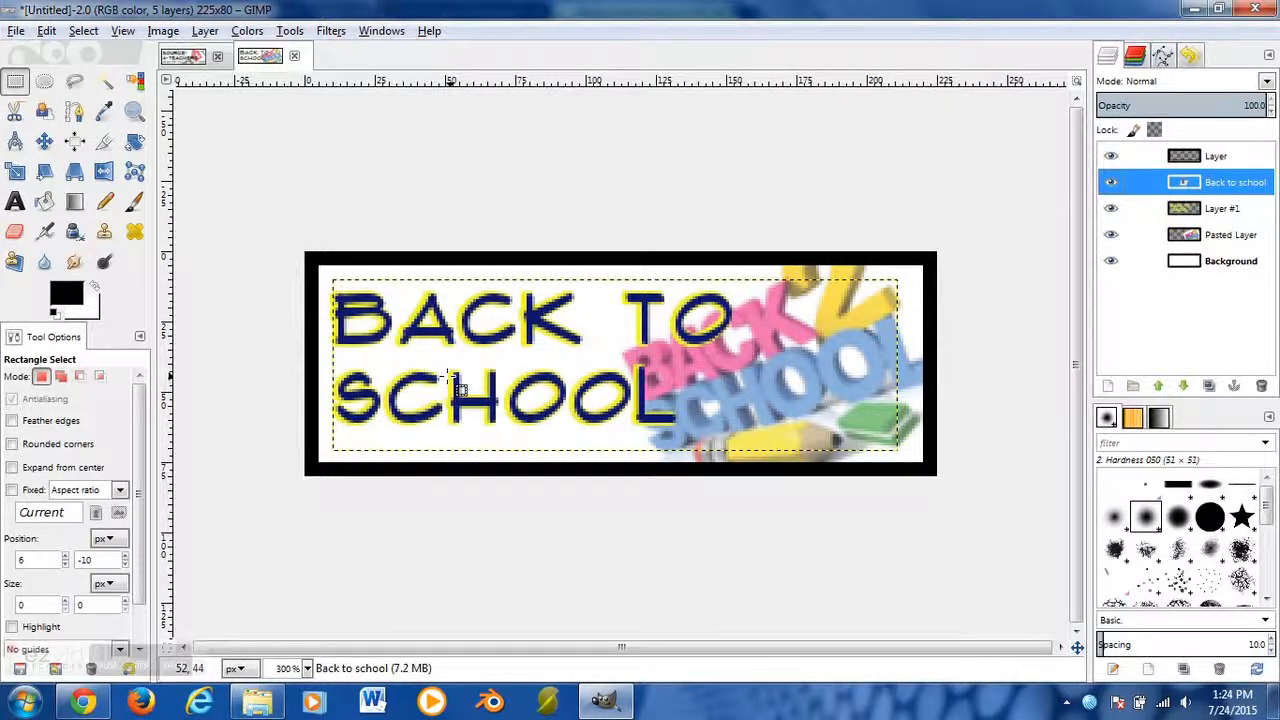
Try a black drop shadow on the text layer with X and Y offsets of 4, blur radius 7 and opacity 55, and undo it
{"action": "left_click", "coordinate": [331, 31]}
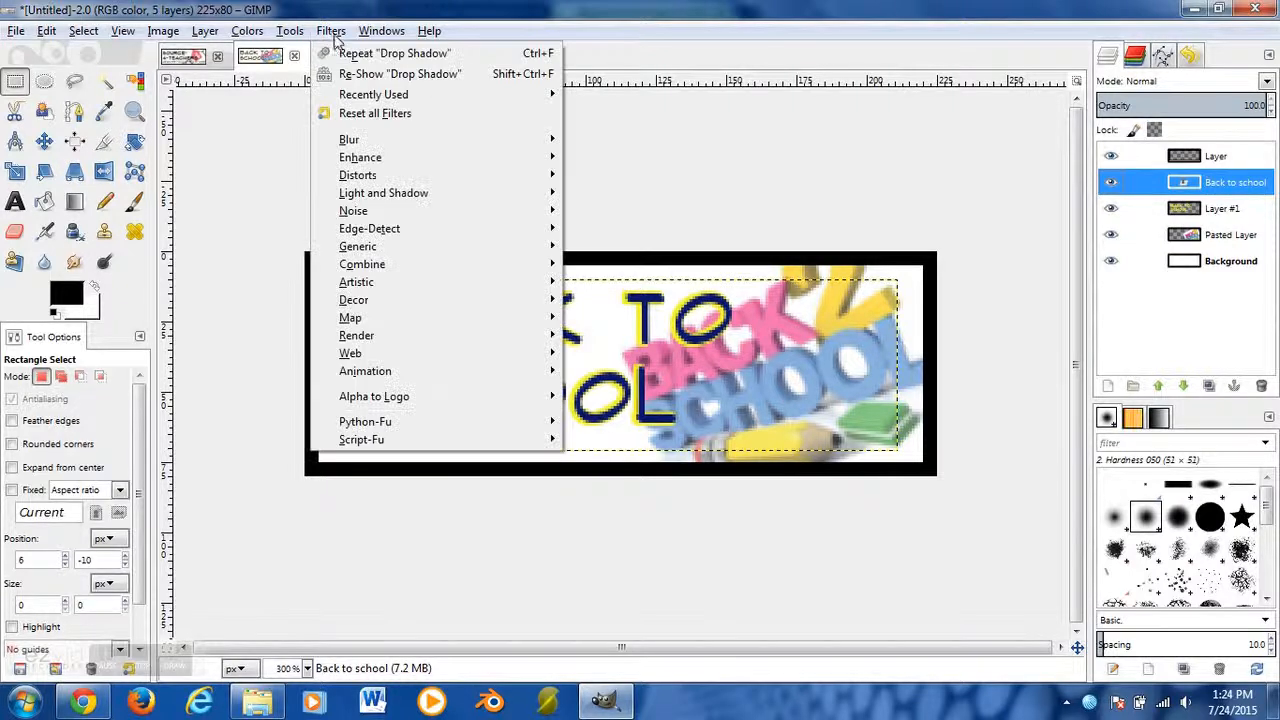
{"action": "left_click", "coordinate": [369, 82]}
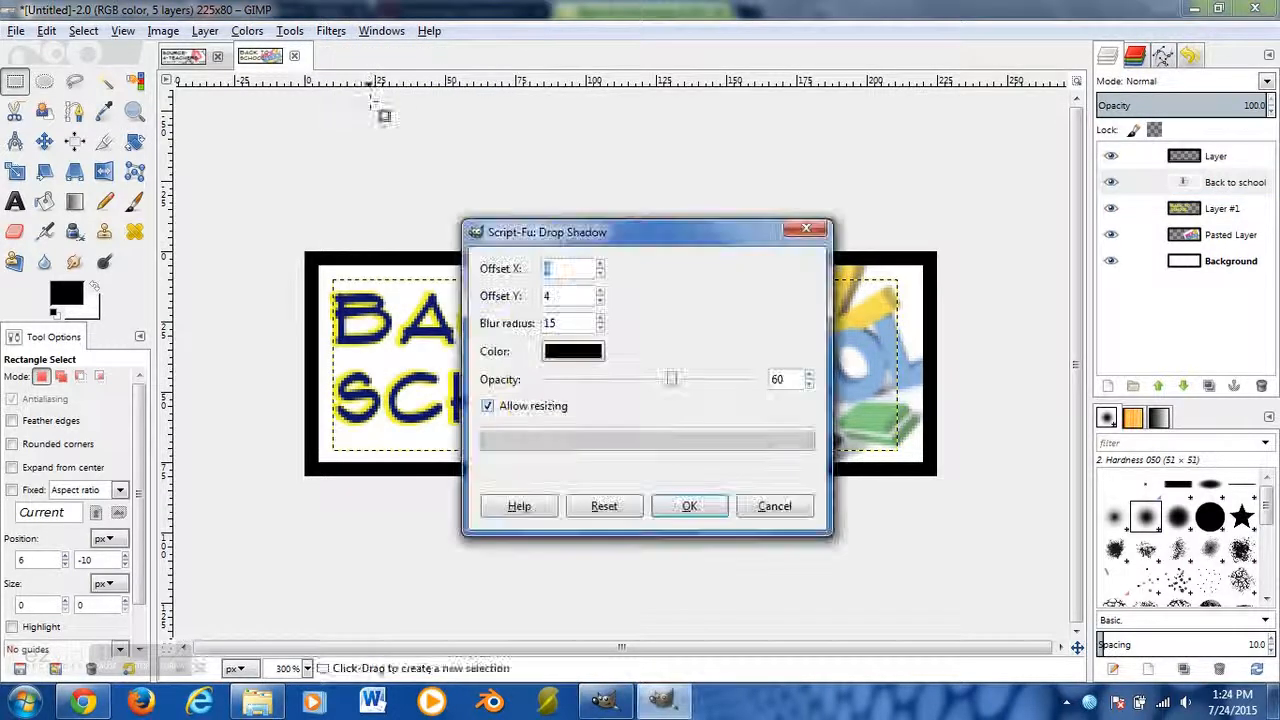
{"action": "left_click", "coordinate": [600, 328]}
{"action": "left_click", "coordinate": [601, 329]}
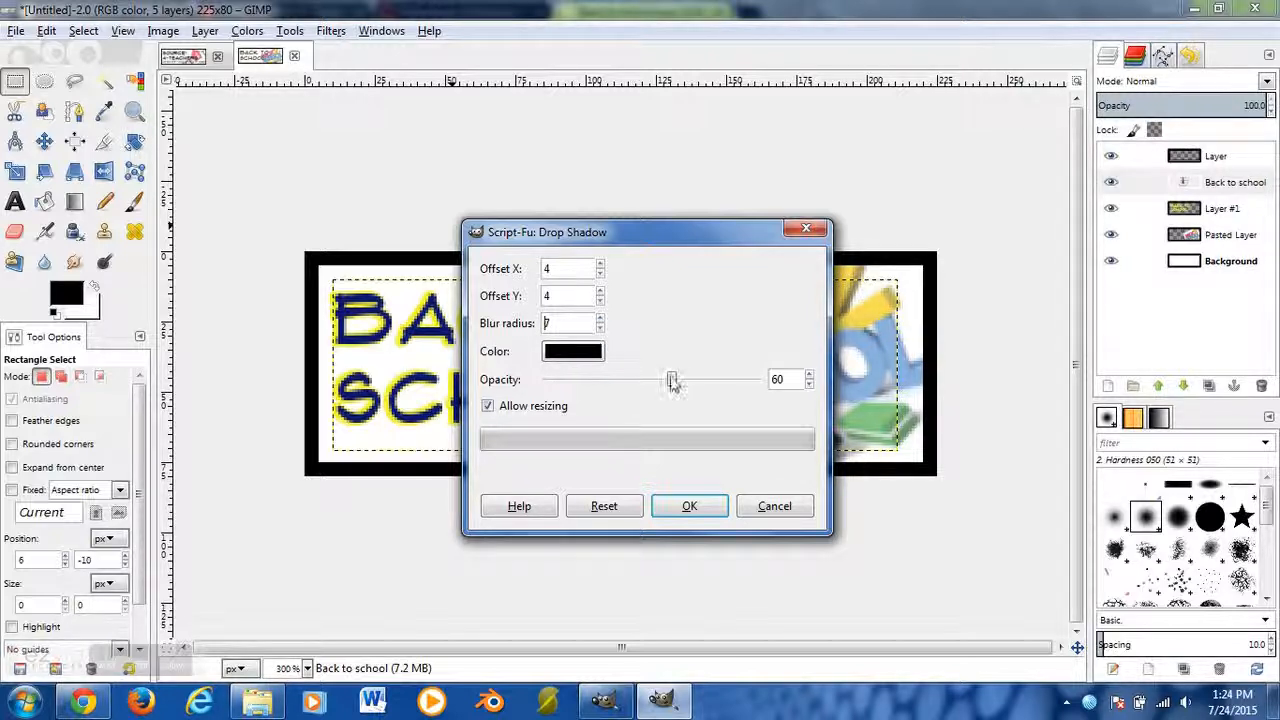
{"action": "left_click_drag", "start_coordinate": [672, 383], "coordinate": [668, 384]}
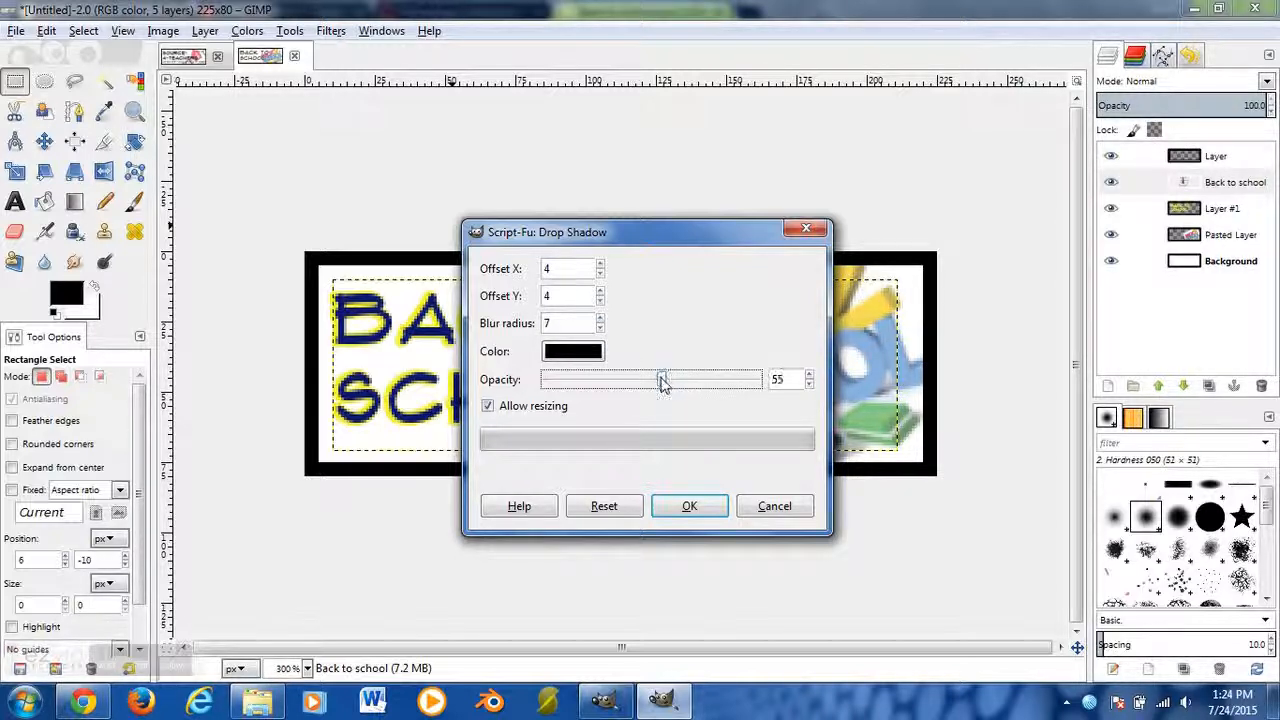
{"action": "left_click_drag", "start_coordinate": [664, 236], "coordinate": [868, 132]}
{"action": "left_click", "coordinate": [894, 403]}
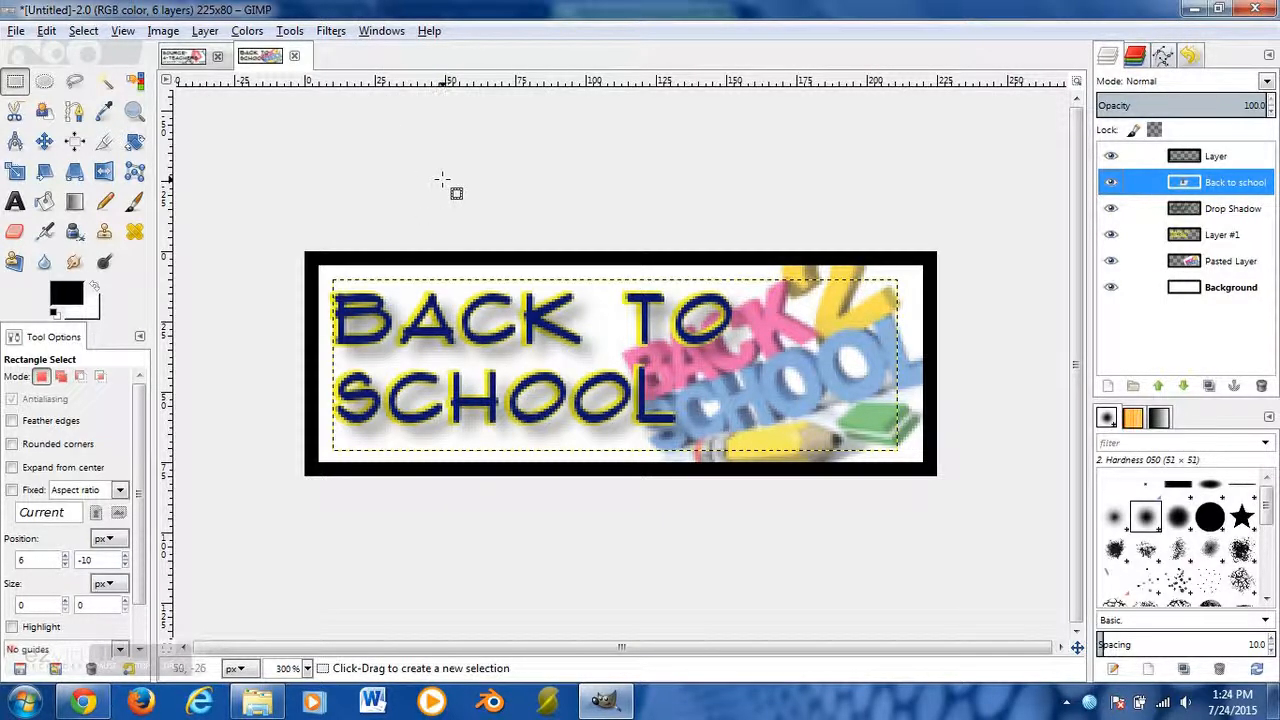
{"action": "key", "text": "ctrl+z"}
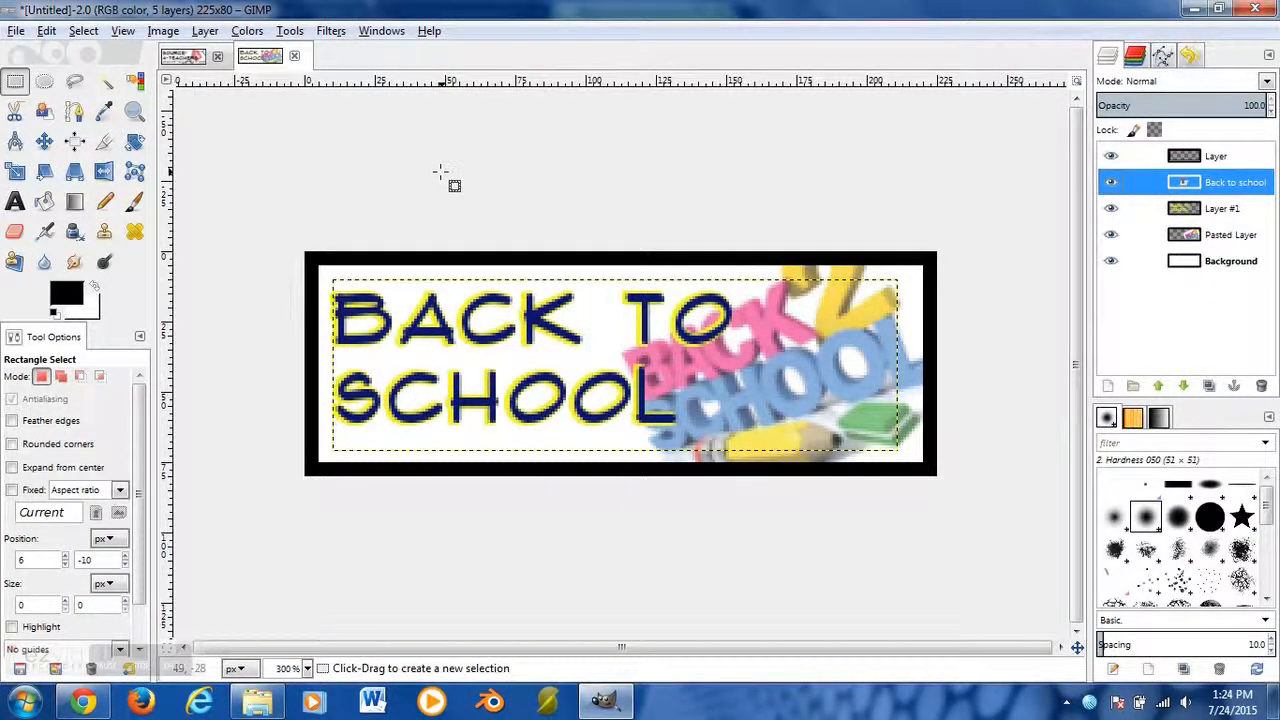
Add a black drop shadow to the text layer with X and Y offsets of 3, a higher opacity and resizing disallowed
{"action": "left_click", "coordinate": [247, 31]}
{"action": "mouse_move", "coordinate": [331, 31]}
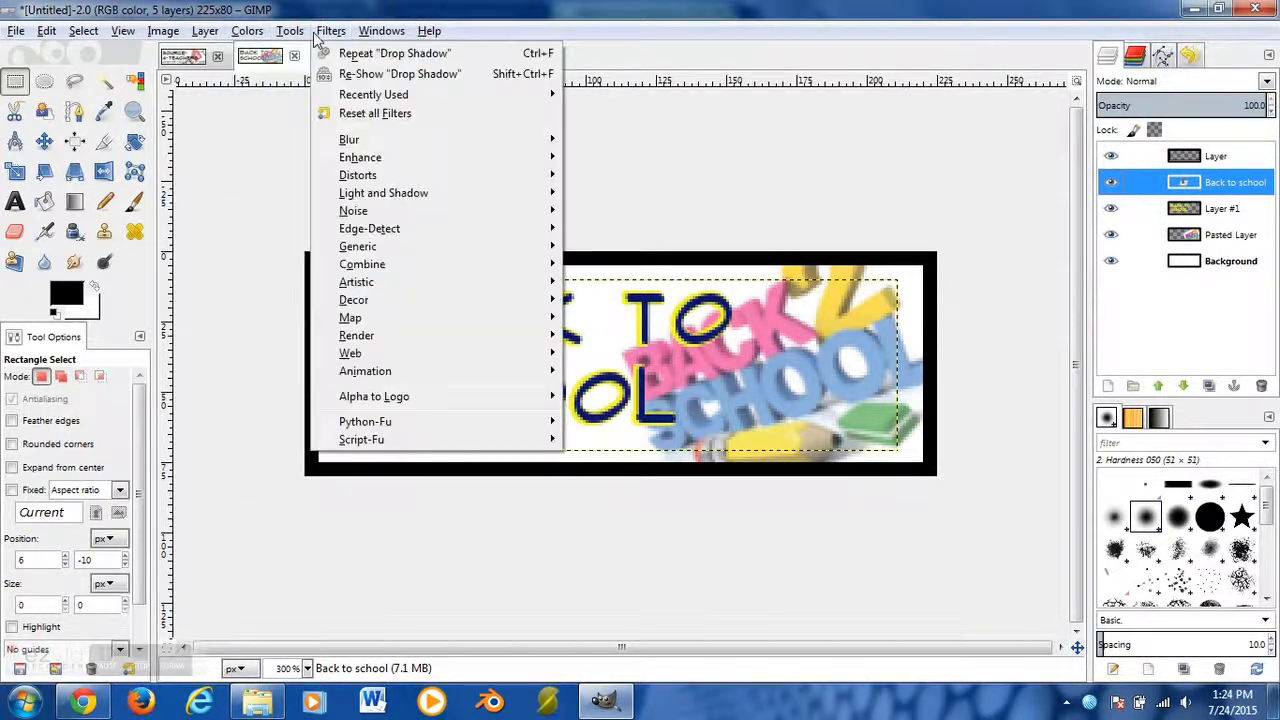
{"action": "left_click", "coordinate": [352, 74]}
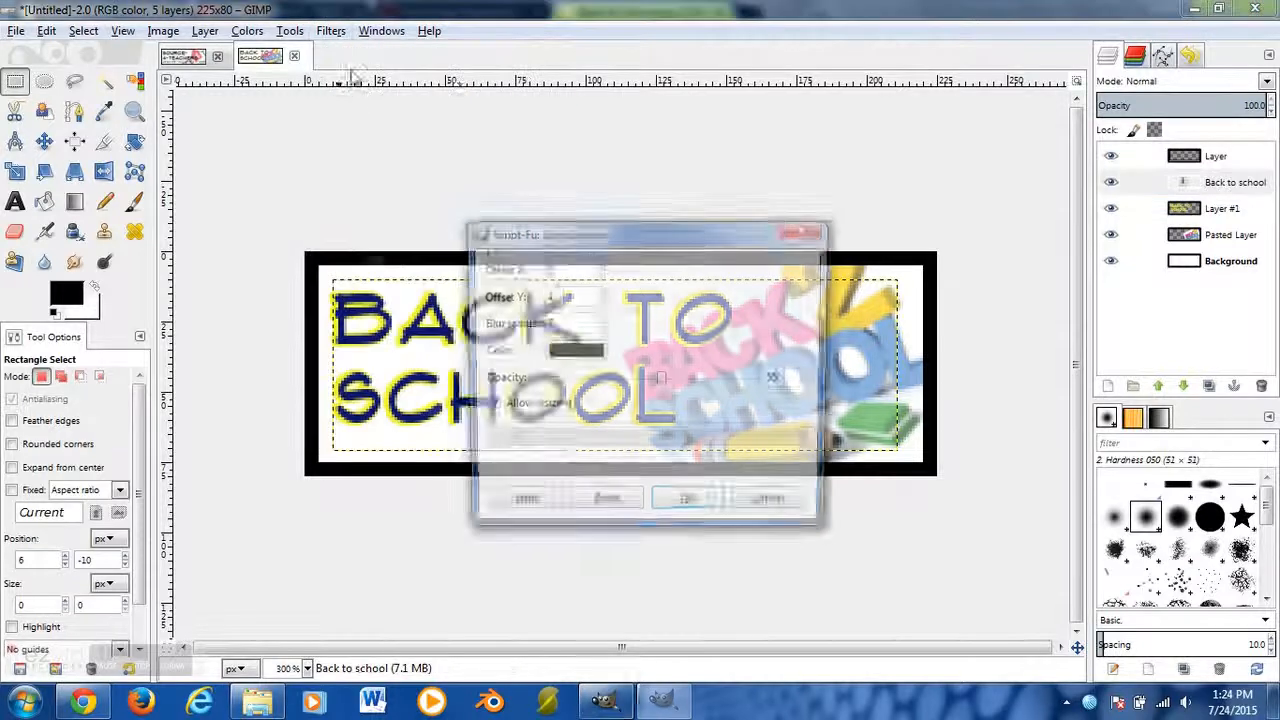
{"action": "left_click_drag", "start_coordinate": [660, 240], "coordinate": [800, 182]}
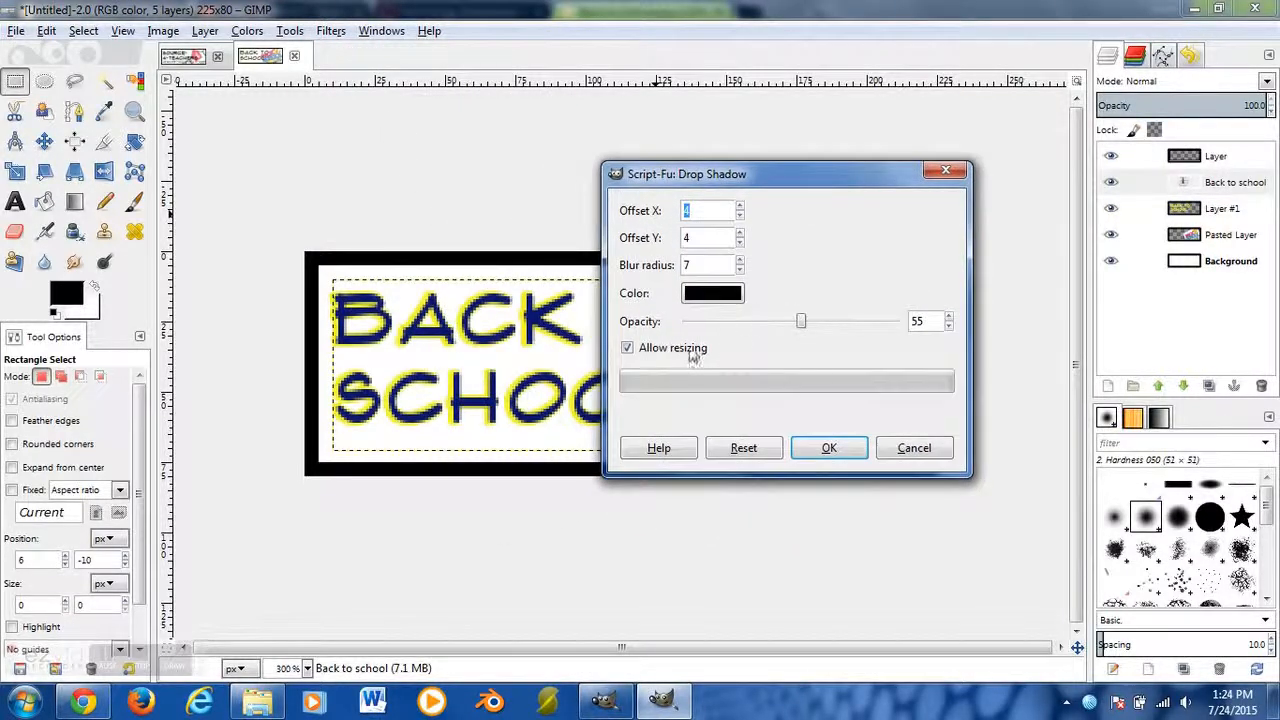
{"action": "left_click", "coordinate": [627, 350]}
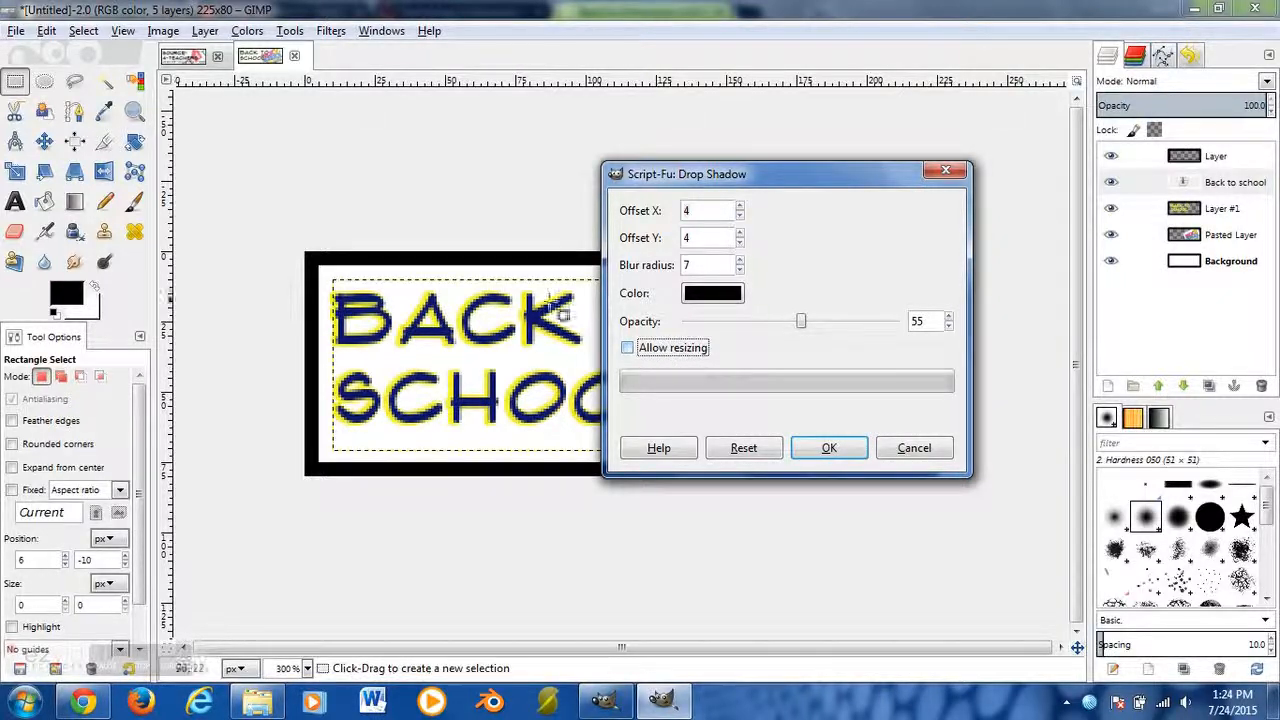
{"action": "left_click", "coordinate": [740, 242]}
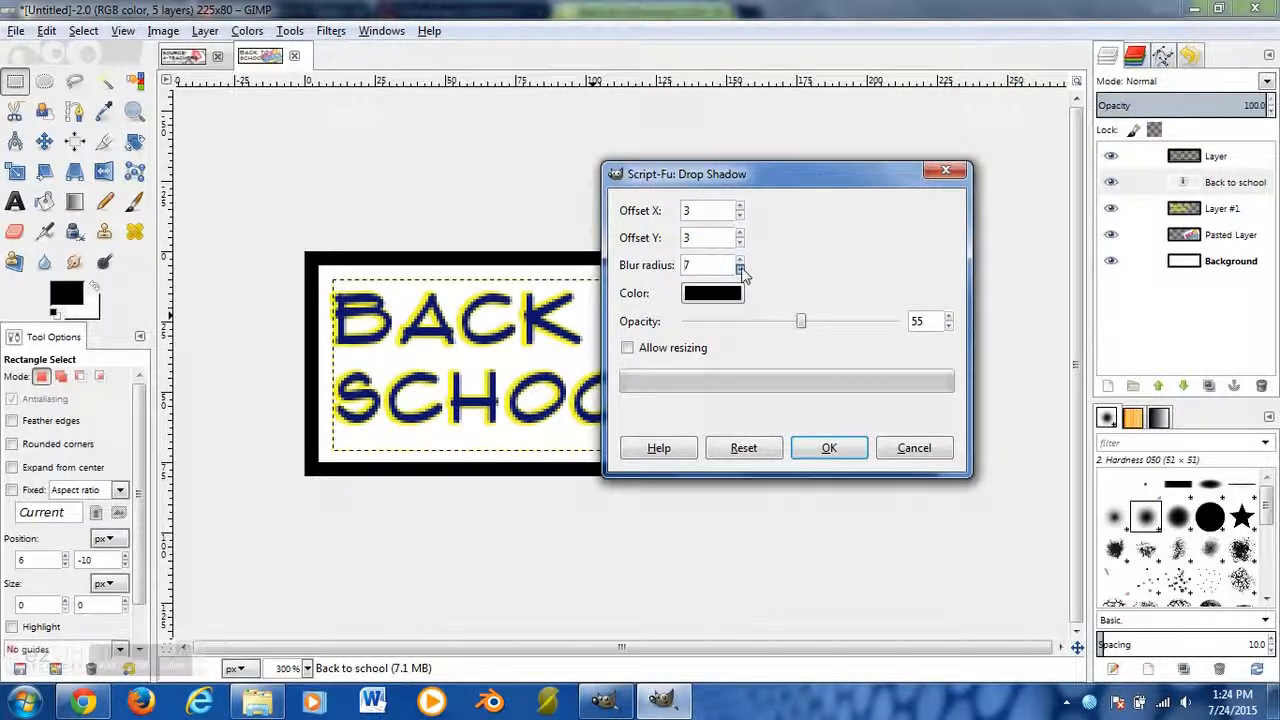
{"action": "left_click_drag", "start_coordinate": [803, 318], "coordinate": [832, 322]}
{"action": "left_click", "coordinate": [830, 450]}
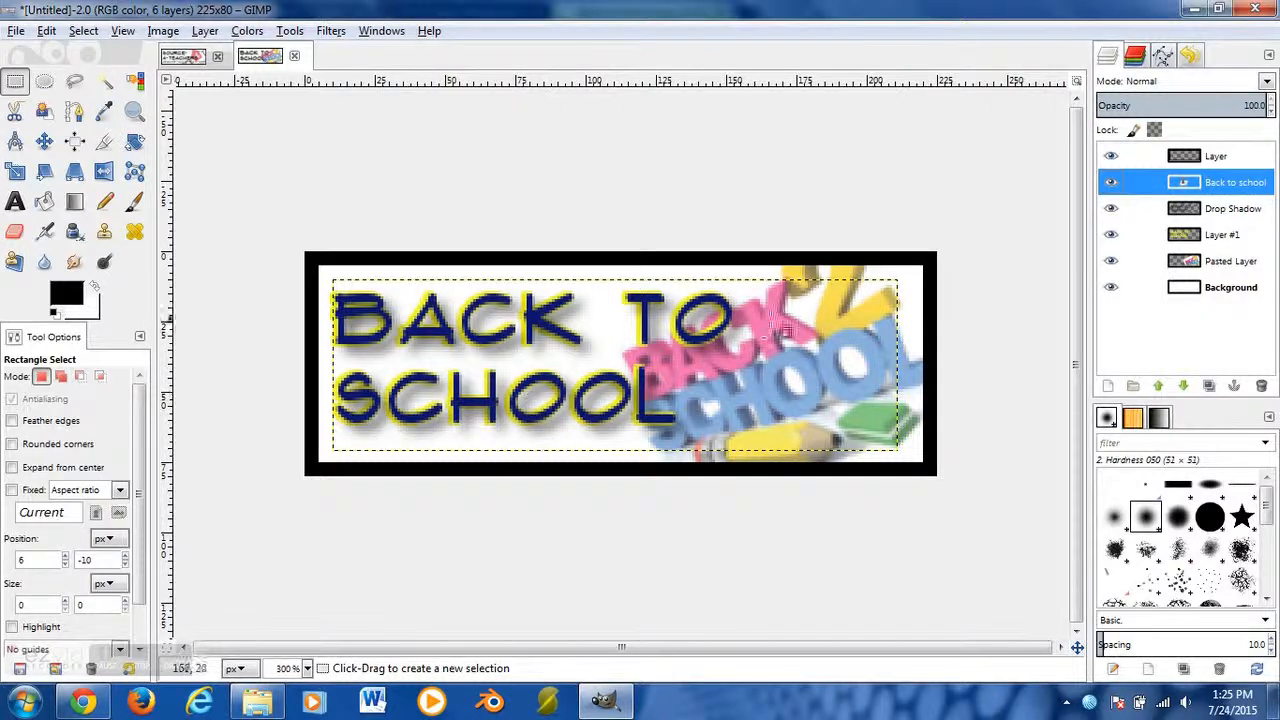
Fade the pasted picture layer by lowering its opacity to about 56.6
{"action": "left_click", "coordinate": [307, 666]}
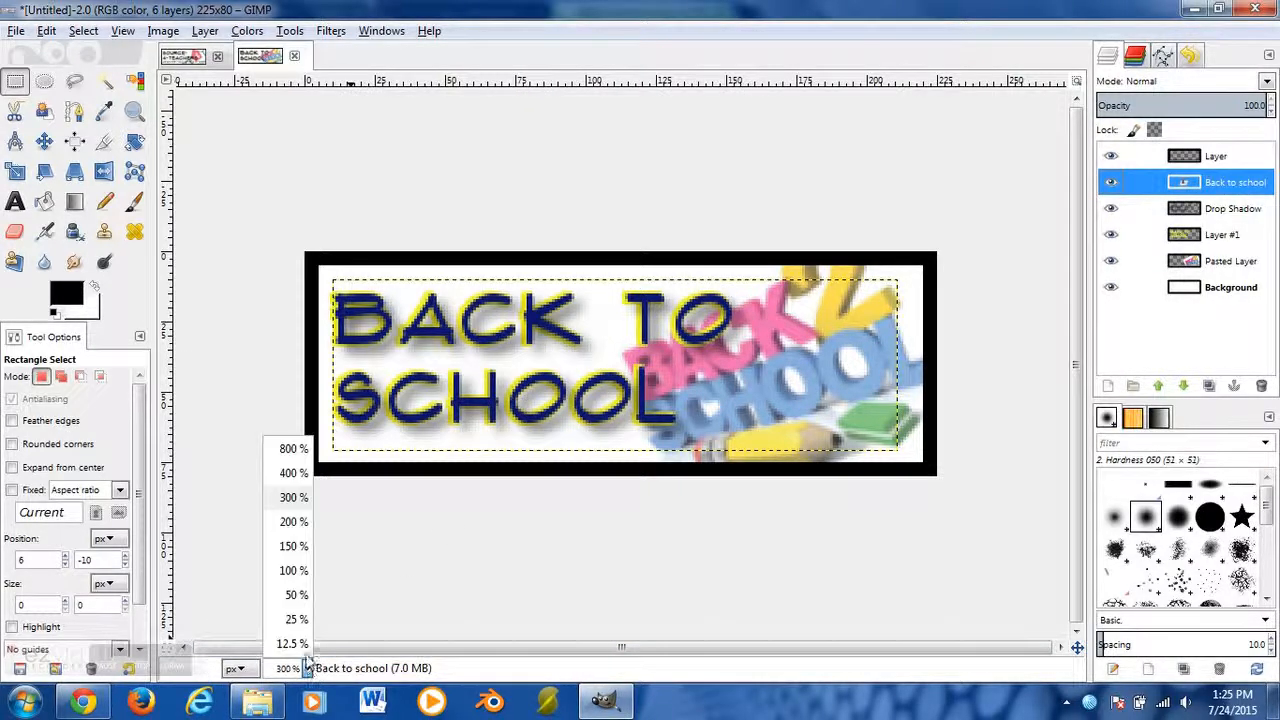
{"action": "left_click", "coordinate": [298, 571]}
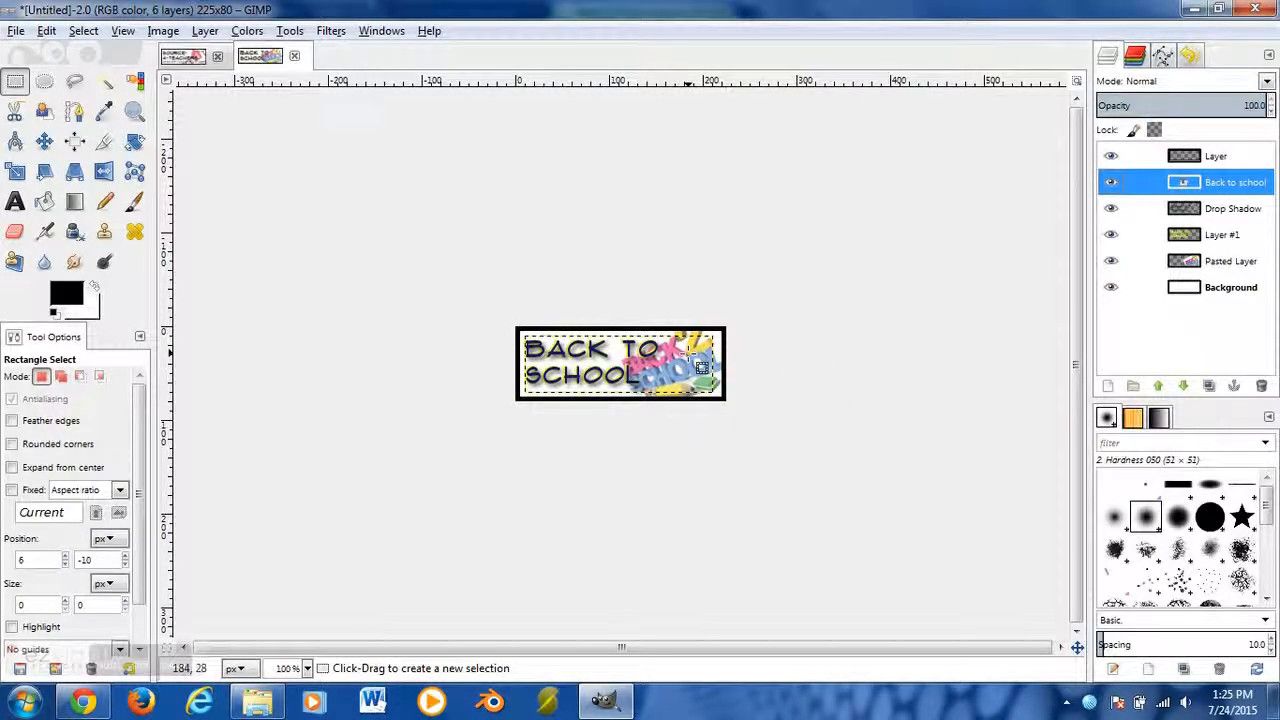
{"action": "left_click", "coordinate": [681, 363]}
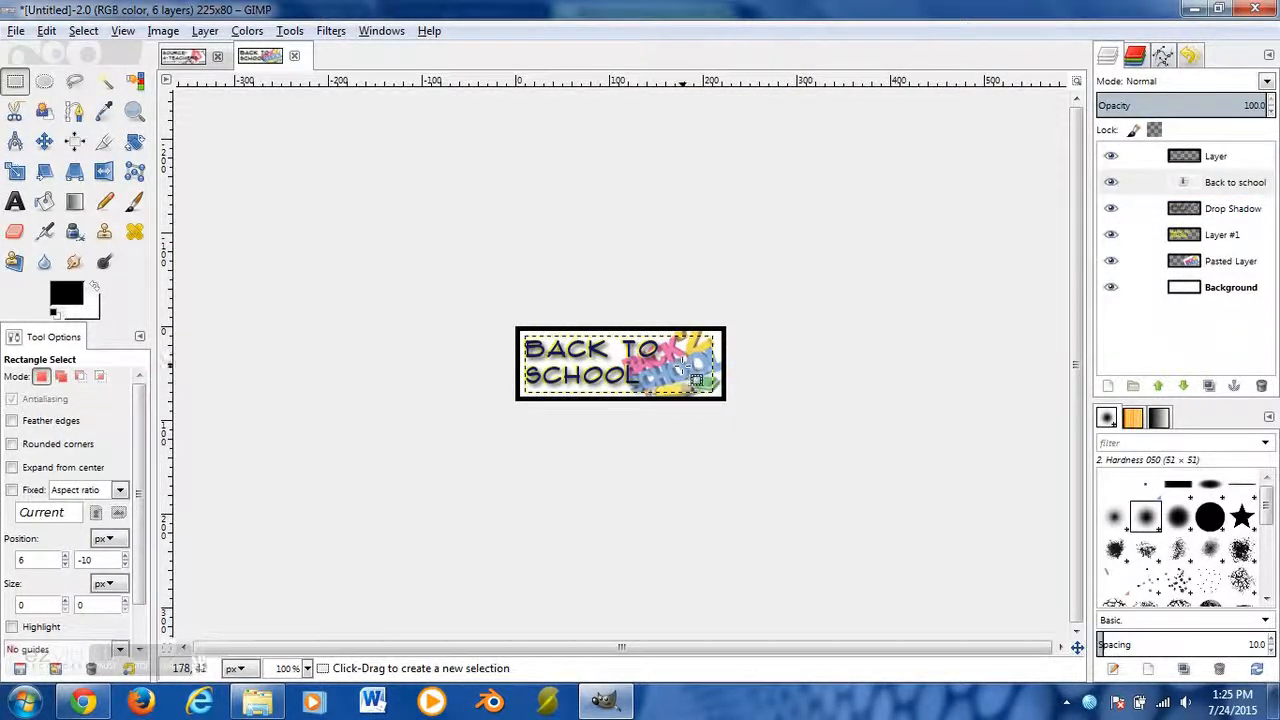
{"action": "scroll", "coordinate": [695, 378], "scroll_direction": "up", "scroll_amount": 2}
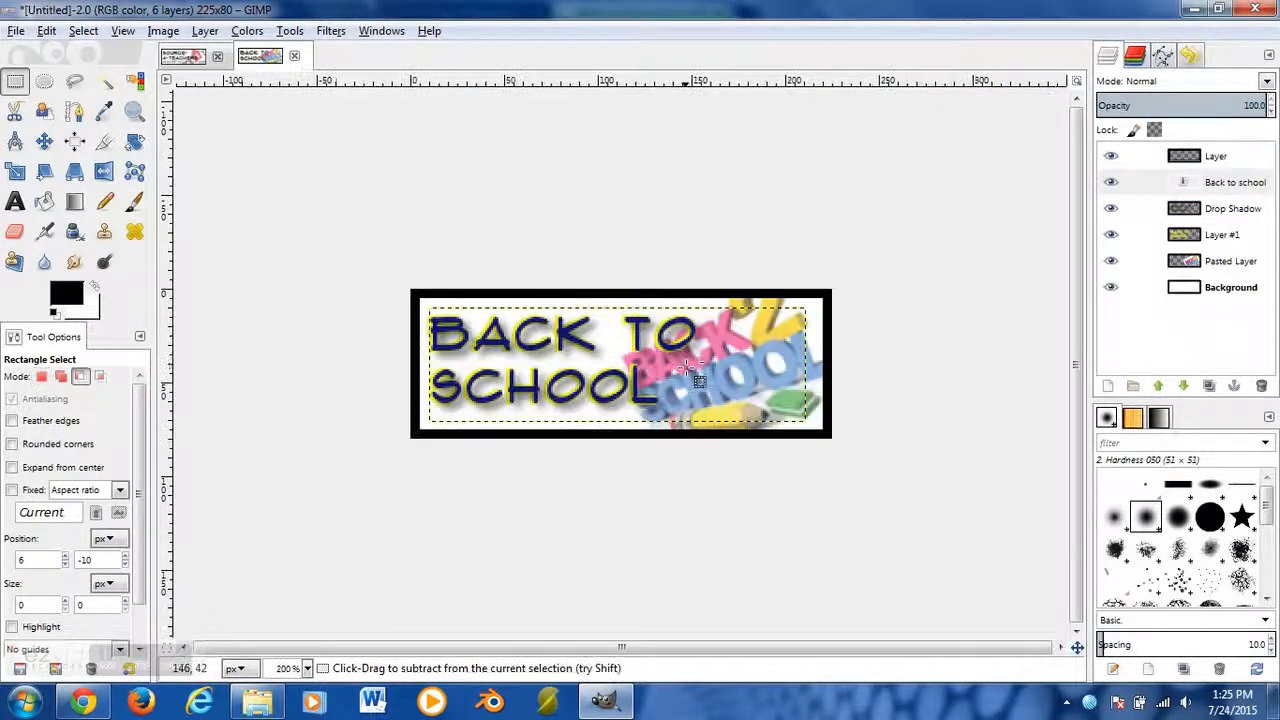
{"action": "left_click", "coordinate": [1224, 260]}
{"action": "left_click", "coordinate": [1112, 261]}
{"action": "left_click", "coordinate": [1112, 261]}
{"action": "left_click", "coordinate": [1114, 261]}
{"action": "left_click", "coordinate": [1114, 261]}
{"action": "left_click_drag", "start_coordinate": [1231, 110], "coordinate": [1192, 105]}
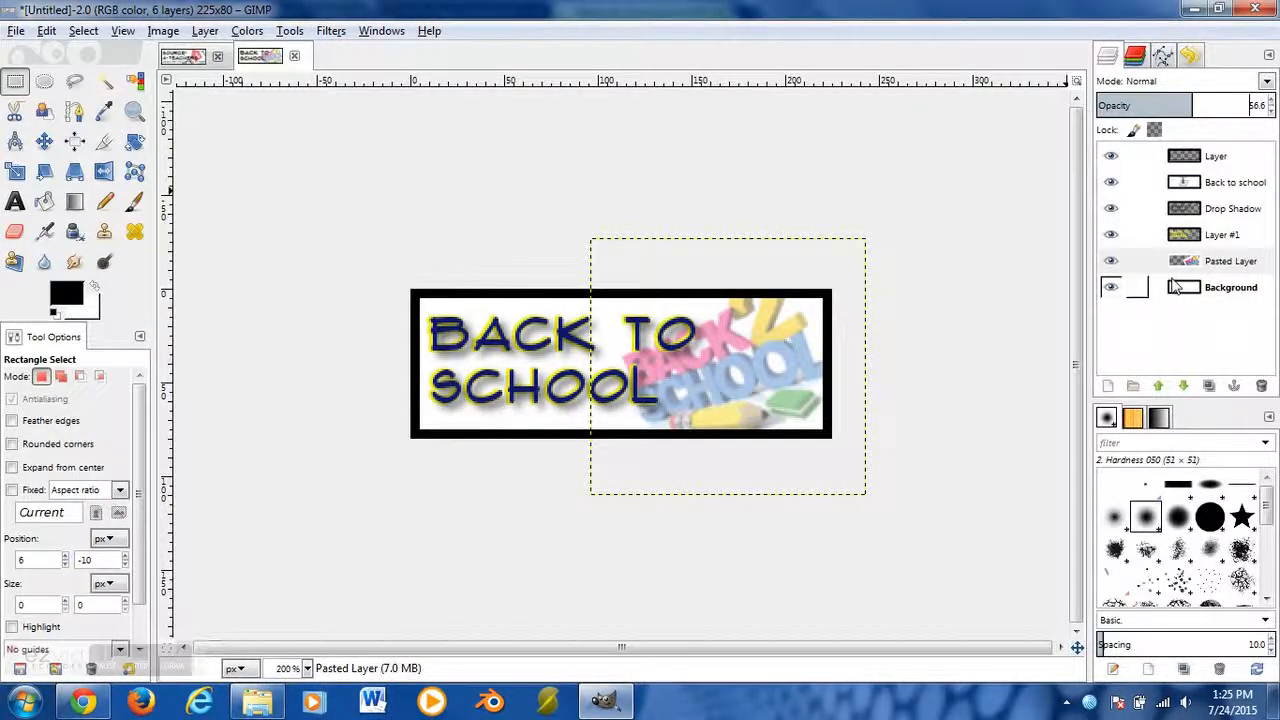
{"action": "left_click", "coordinate": [17, 31]}
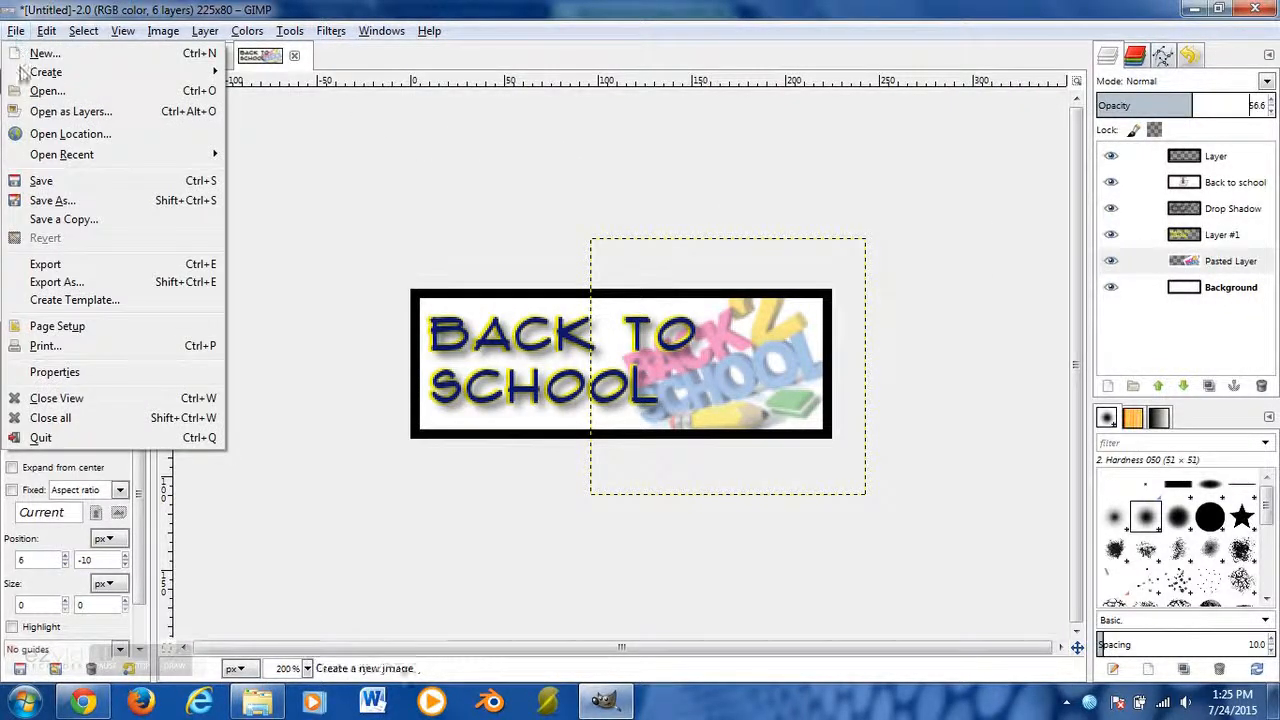
{"action": "left_click", "coordinate": [36, 186]}
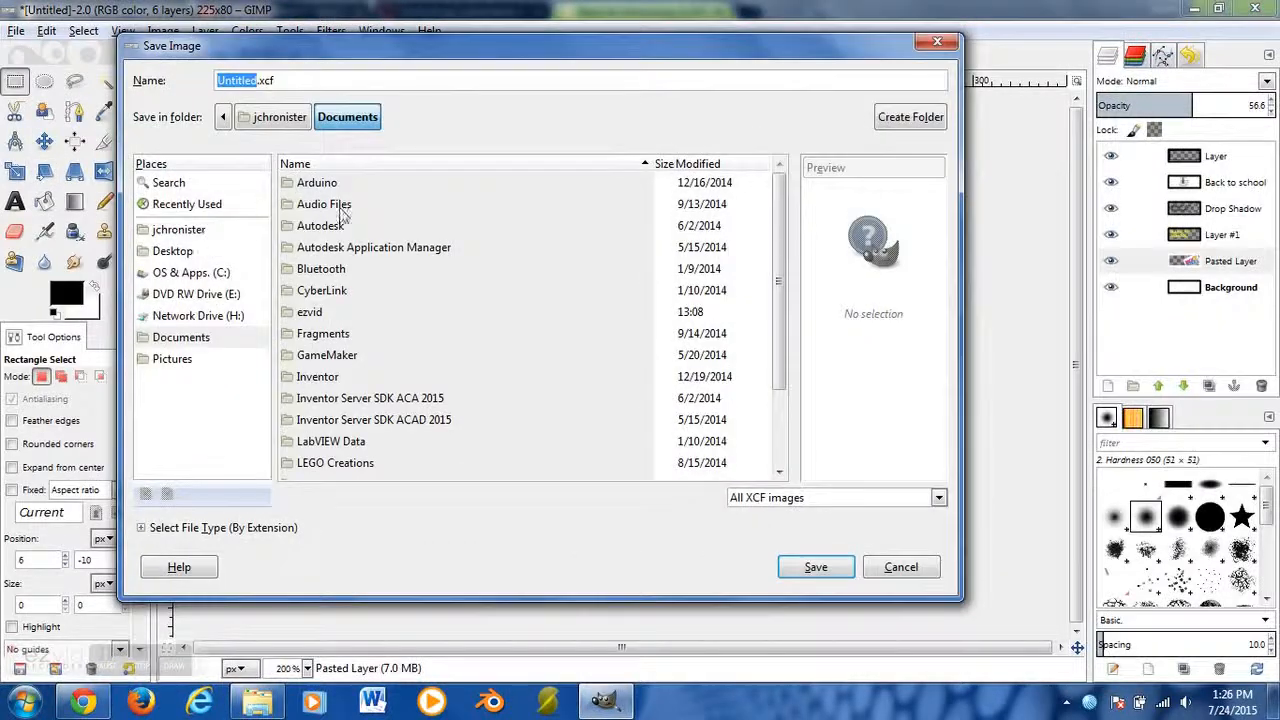
{"action": "left_click_drag", "start_coordinate": [278, 80], "coordinate": [267, 78]}
{"action": "left_click", "coordinate": [304, 77]}
{"action": "key", "text": "Escape"}
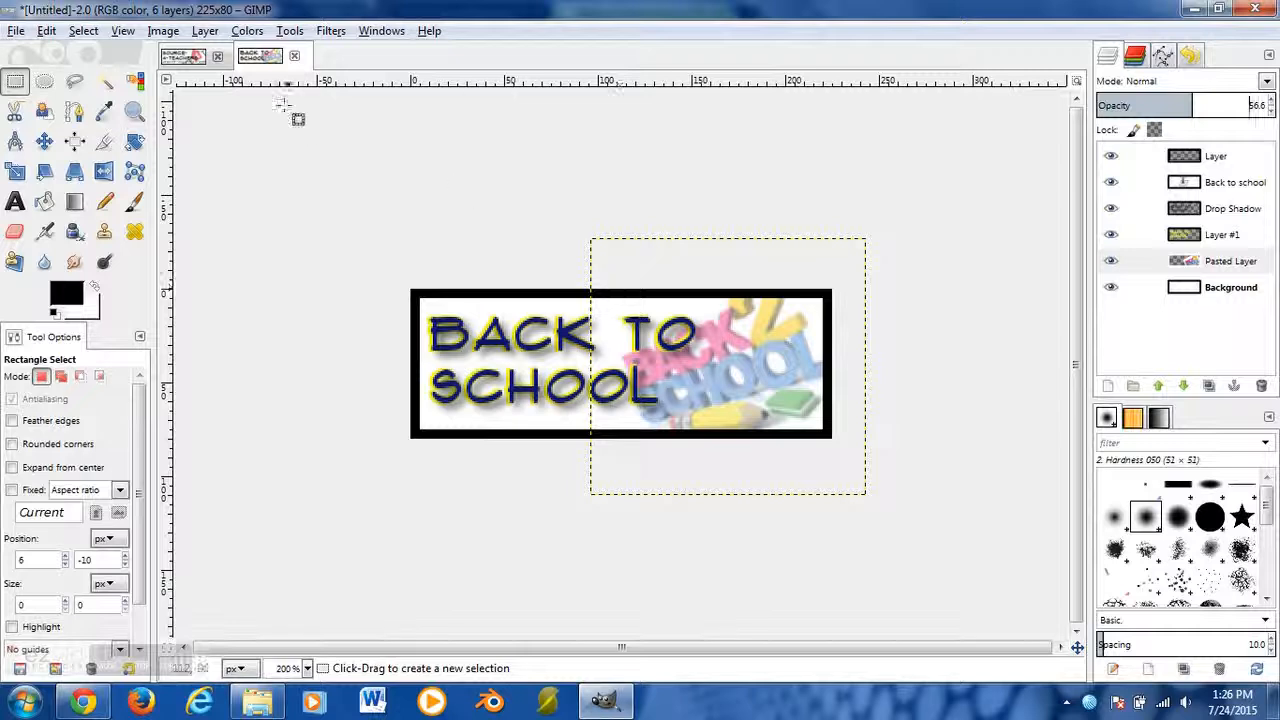
Export the button image to the Desktop as "Back to School.png" with the existing PNG options
{"action": "left_click", "coordinate": [18, 31]}
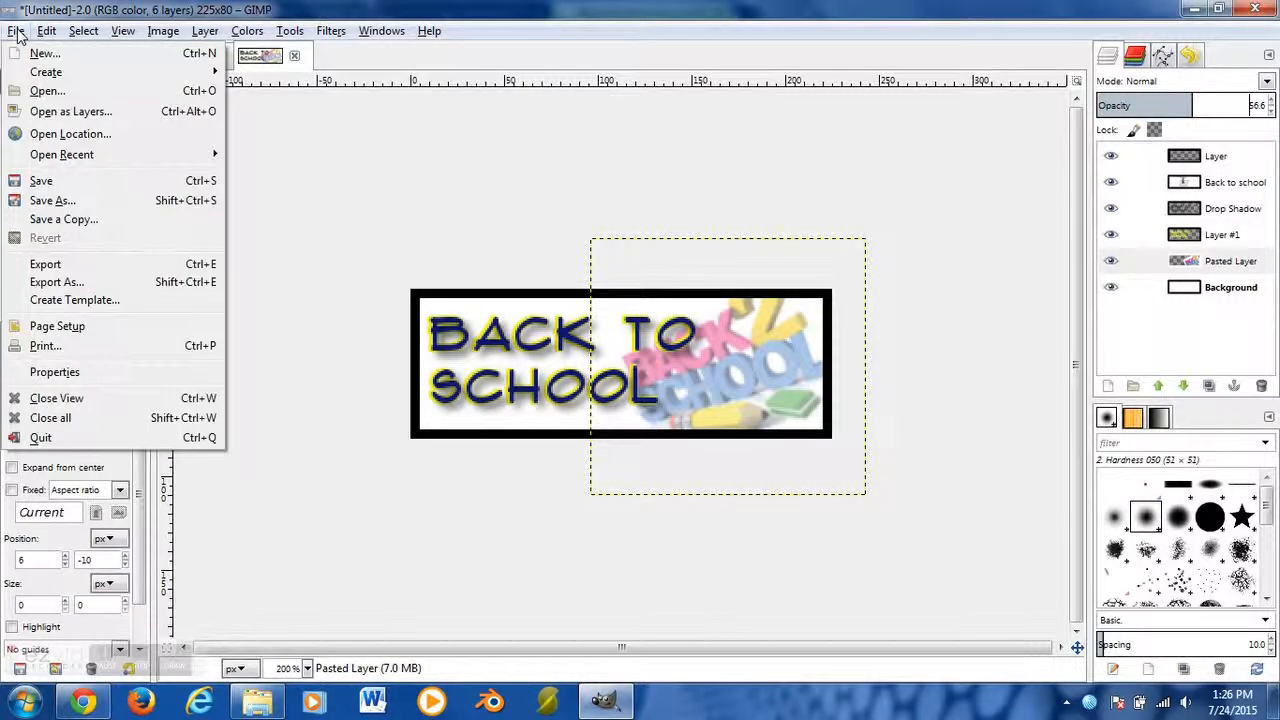
{"action": "left_click", "coordinate": [63, 262]}
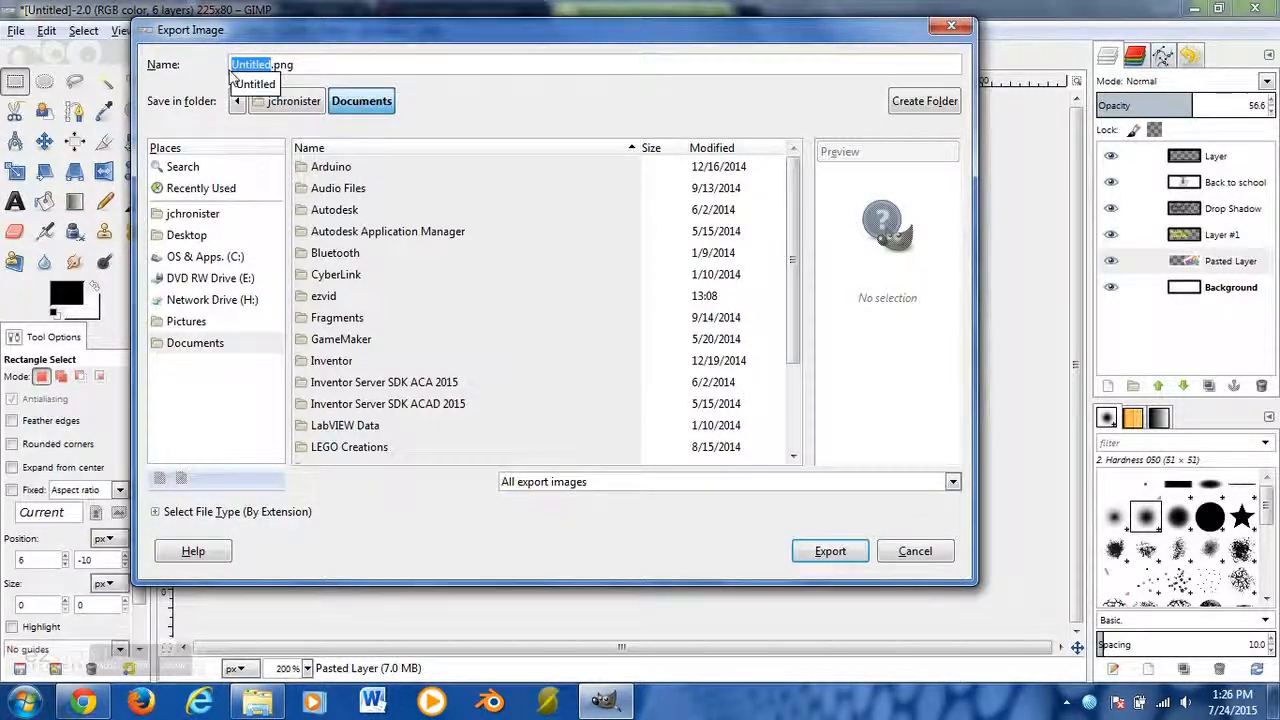
{"action": "left_click", "coordinate": [186, 235]}
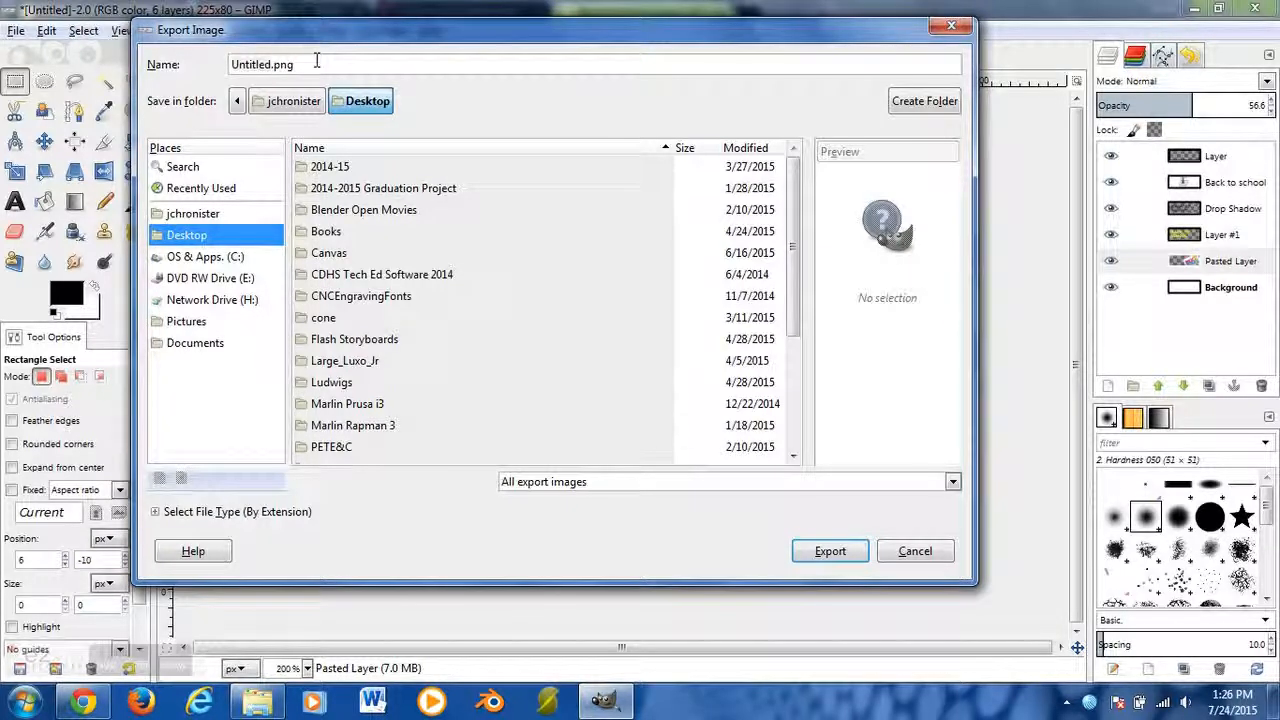
{"action": "left_click", "coordinate": [316, 61]}
{"action": "type", "text": "Backto"}
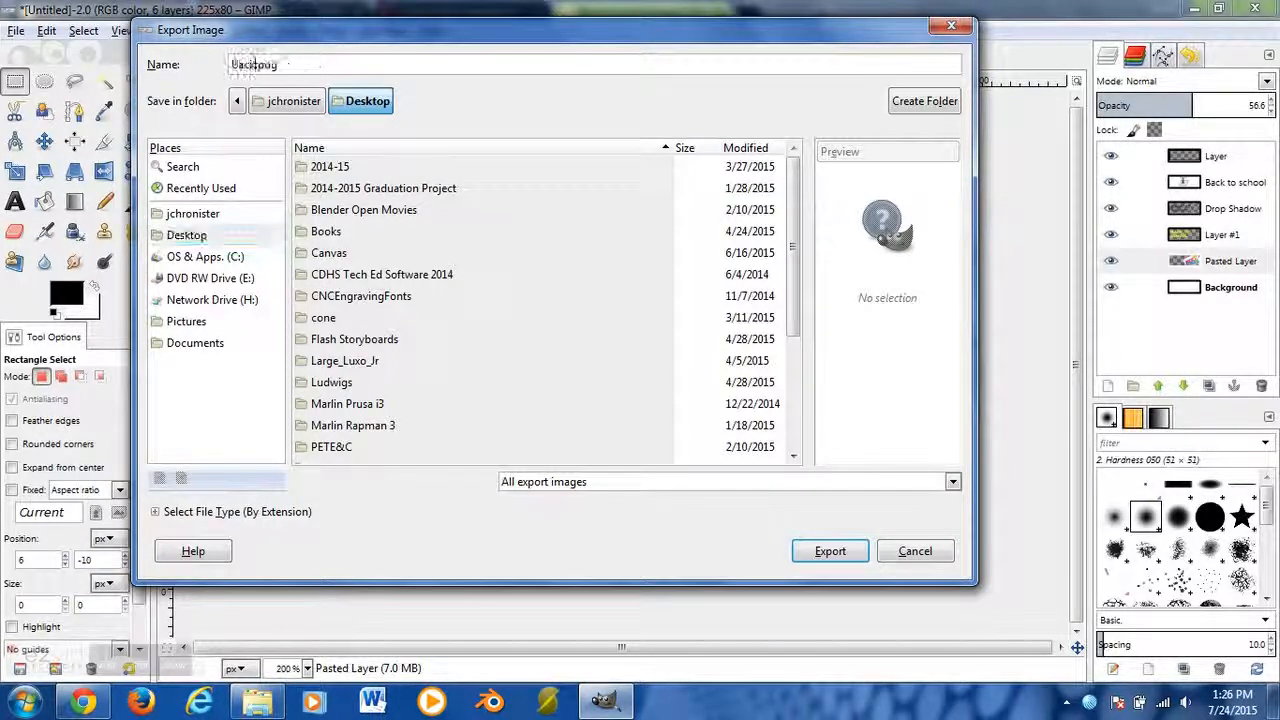
{"action": "type", "text": " School"}
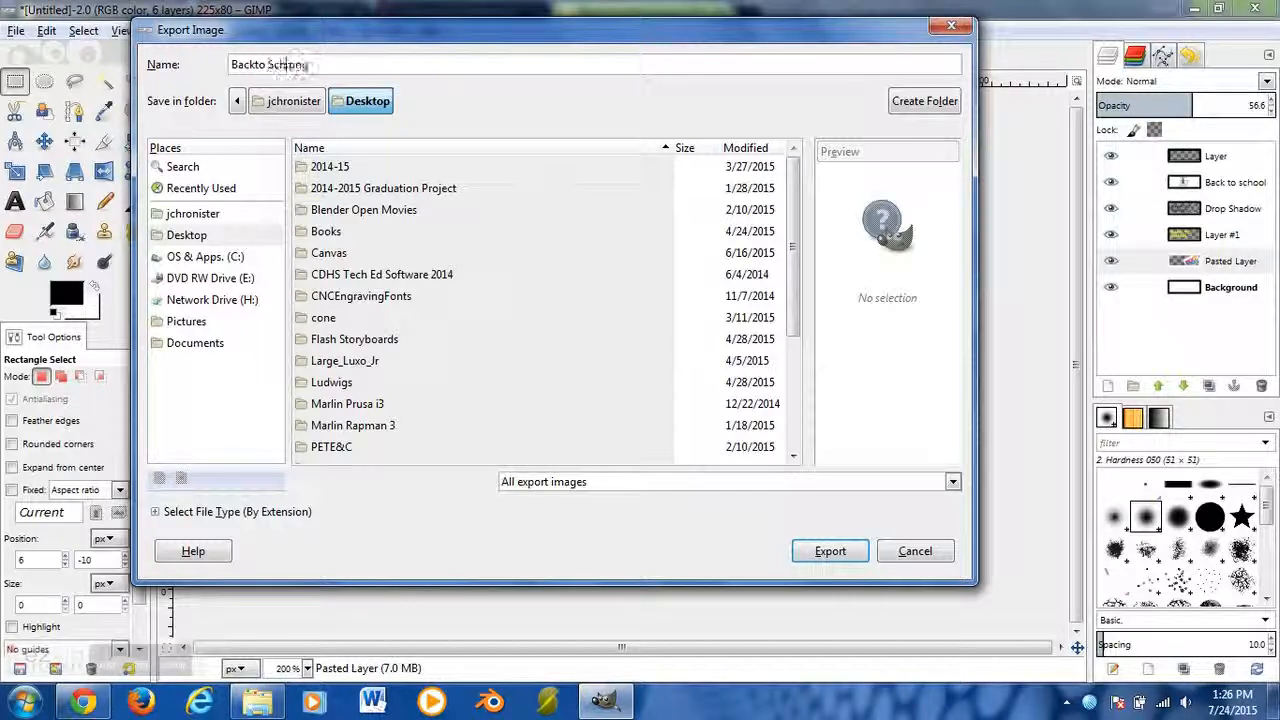
{"action": "left_click", "coordinate": [250, 64]}
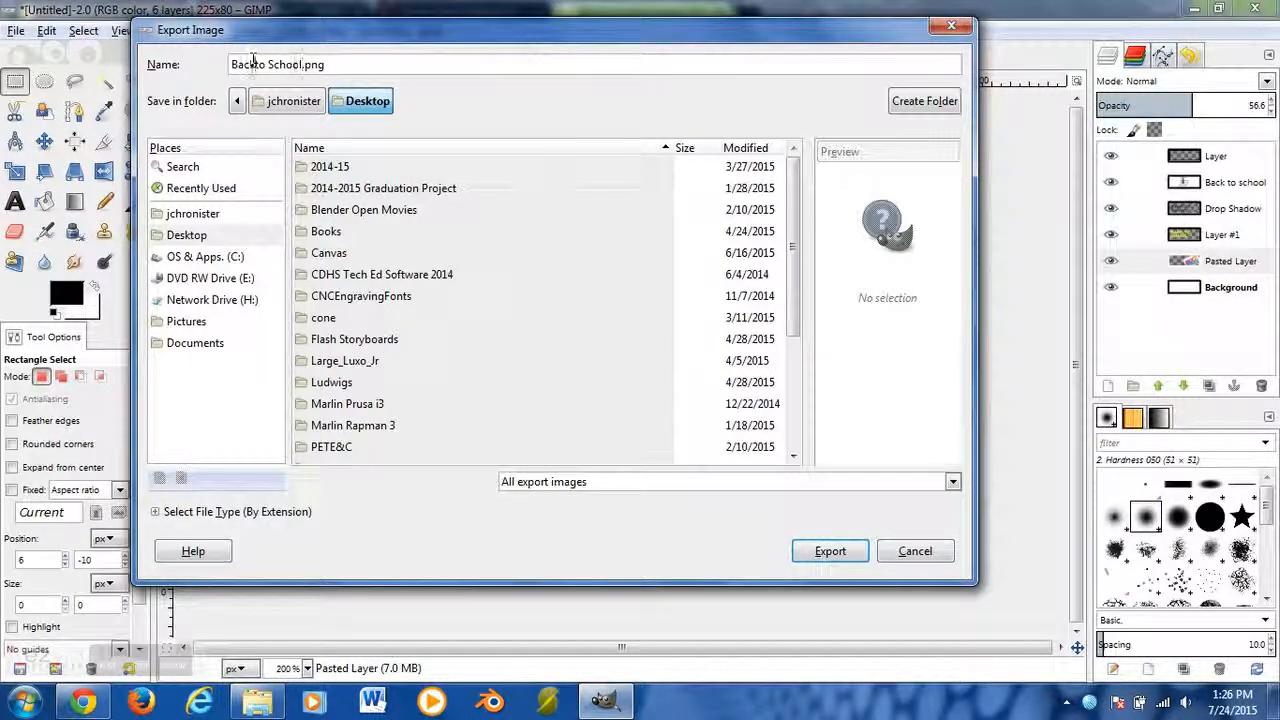
{"action": "left_click", "coordinate": [336, 64]}
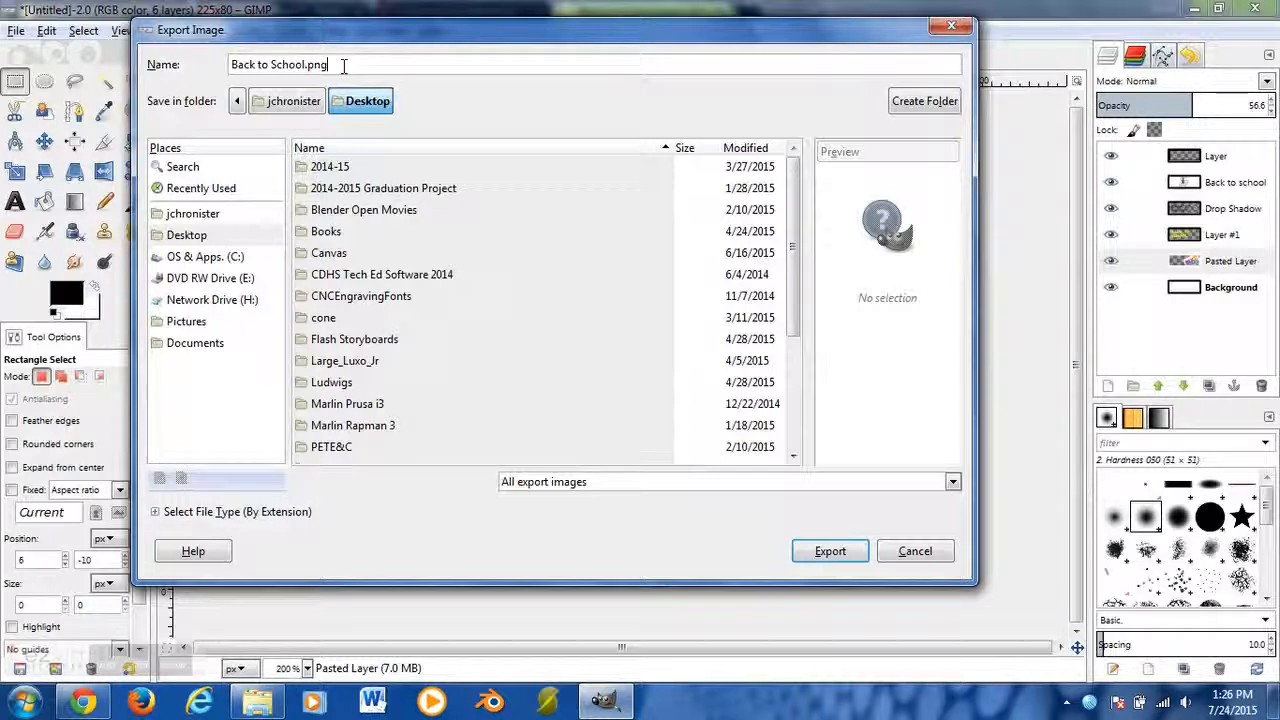
{"action": "left_click", "coordinate": [834, 546]}
{"action": "left_click", "coordinate": [829, 552]}
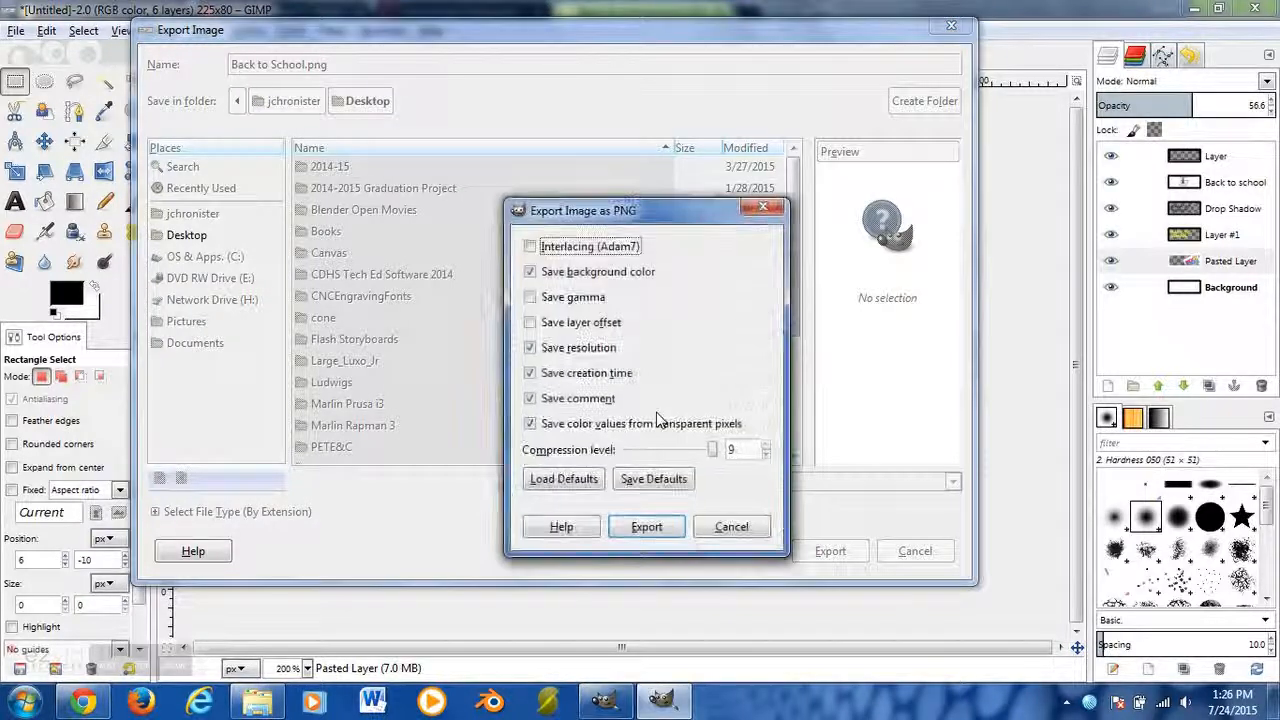
{"action": "left_click", "coordinate": [655, 532]}
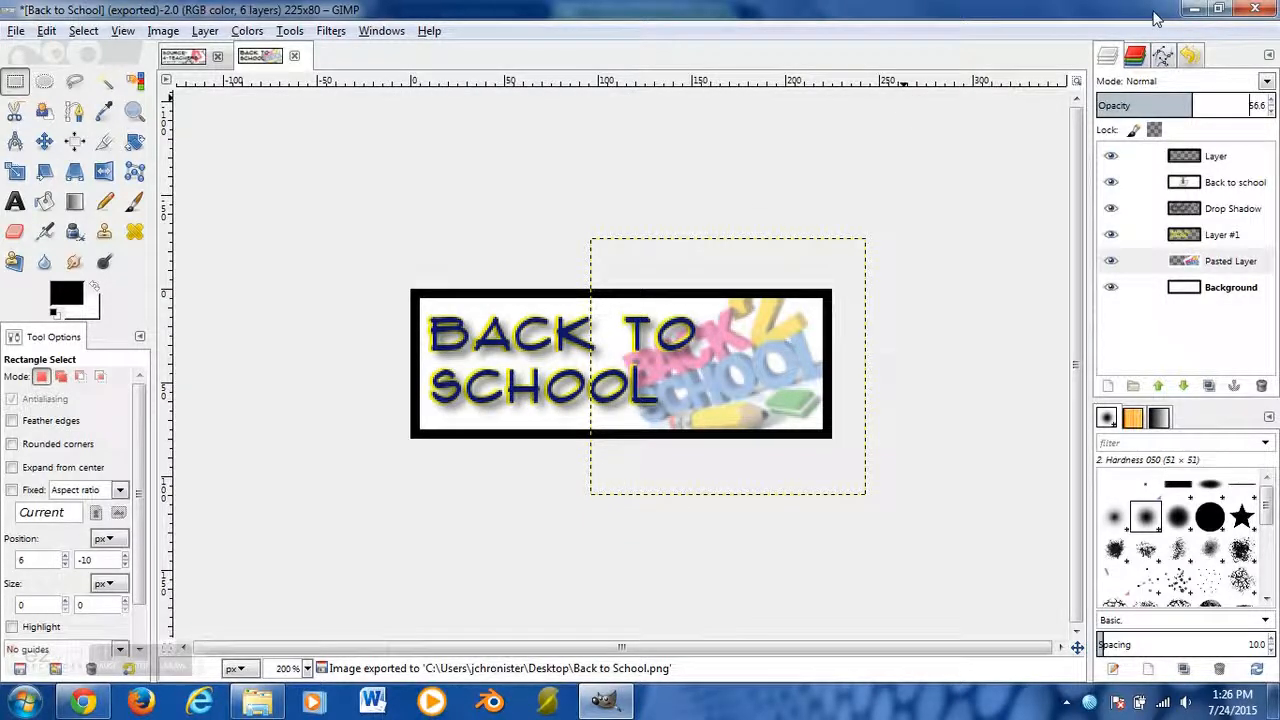
Minimize the image editor and open Back to School.png from the desktop in Windows Photo Viewer to examine the exported button
{"action": "left_click", "coordinate": [1193, 10]}
{"action": "left_click", "coordinate": [1197, 10]}
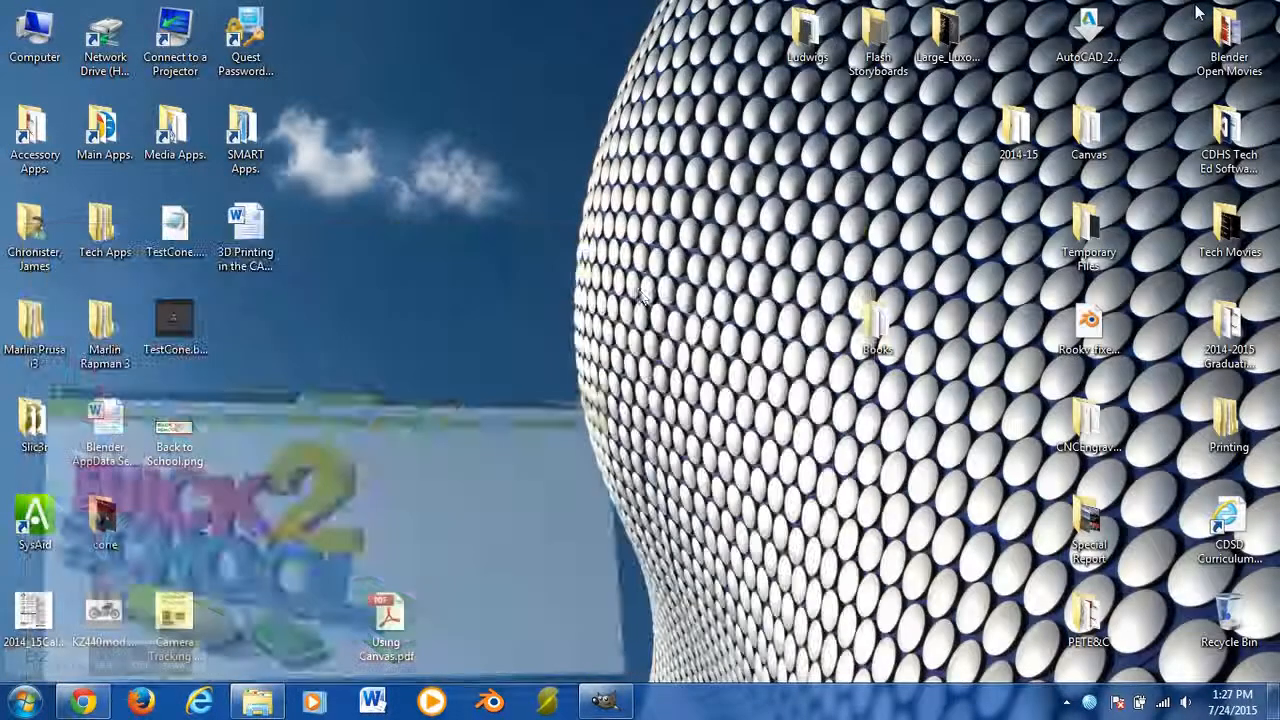
{"action": "left_click", "coordinate": [182, 433]}
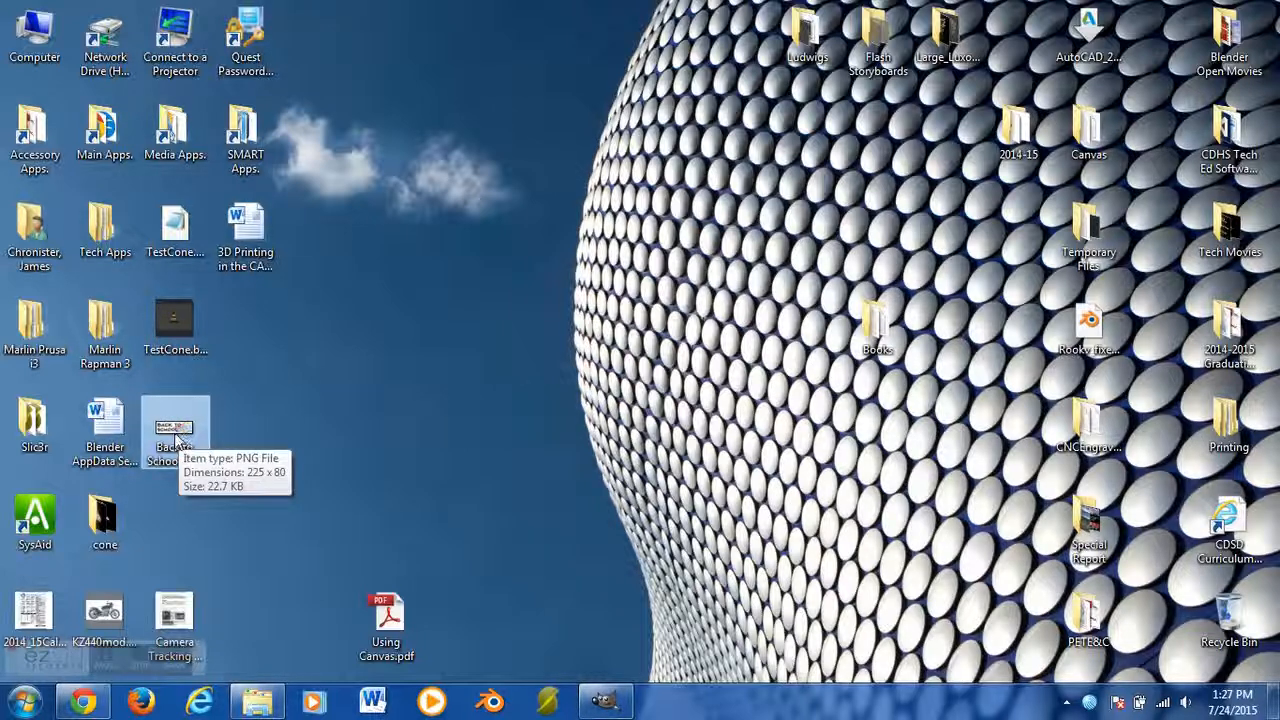
{"action": "double_click", "coordinate": [176, 433]}
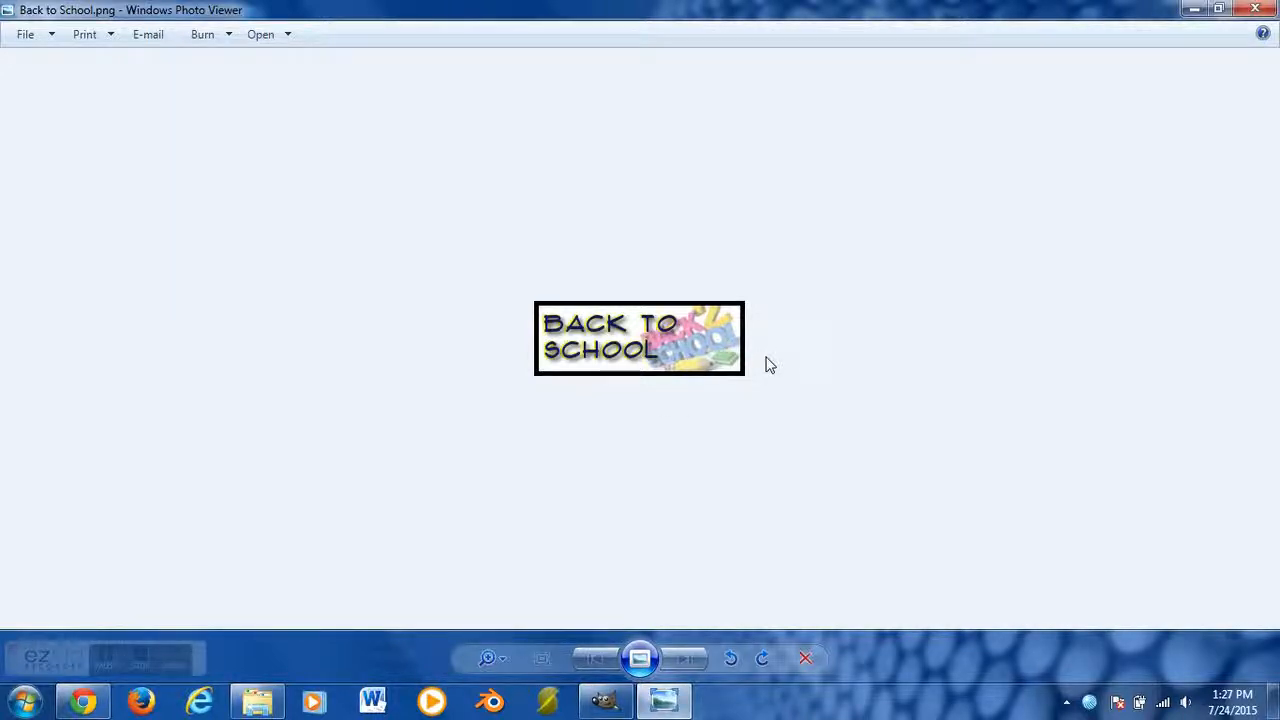
{"action": "scroll", "coordinate": [700, 410], "scroll_direction": "up", "scroll_amount": 1}
{"action": "scroll", "coordinate": [729, 423], "scroll_direction": "down", "scroll_amount": 1}
{"action": "left_click", "coordinate": [138, 658]}
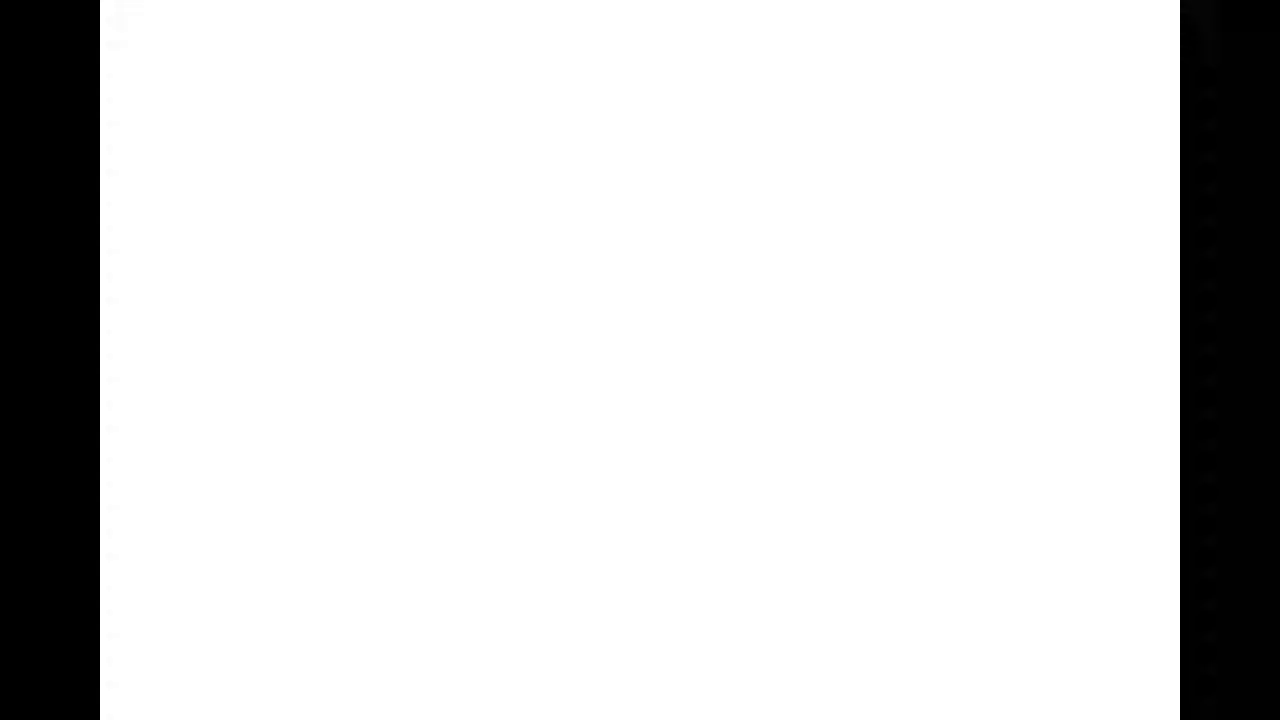